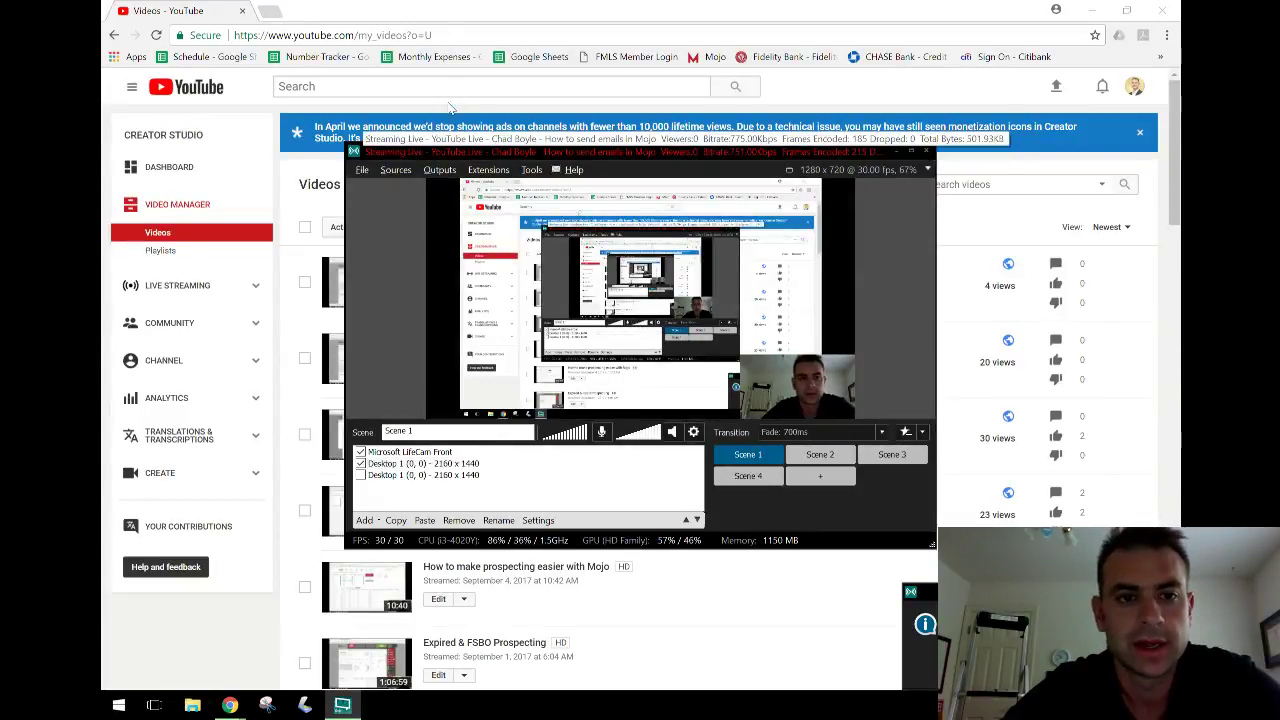
Step: Switch to Mojo and open the Contact Info email template from the email template settings
{"action": "key", "text": "alt+Tab"}
{"action": "key", "text": "alt+Tab"}
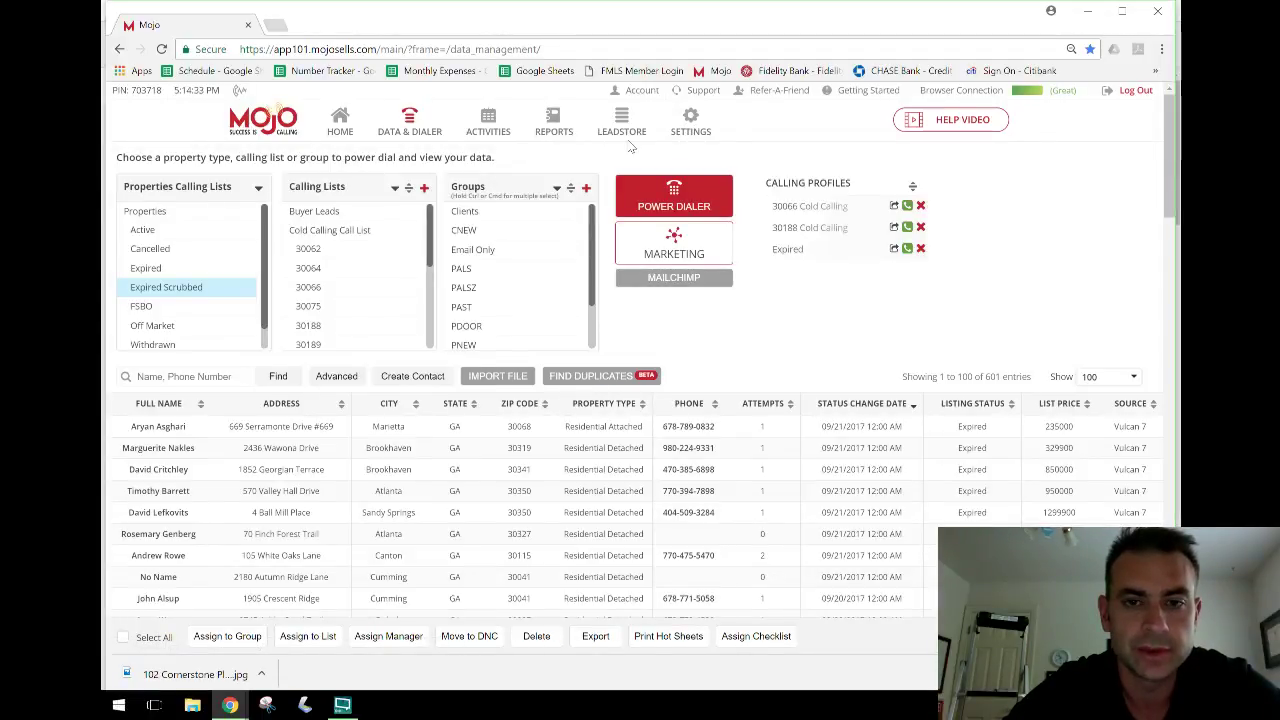
{"action": "left_click", "coordinate": [693, 133]}
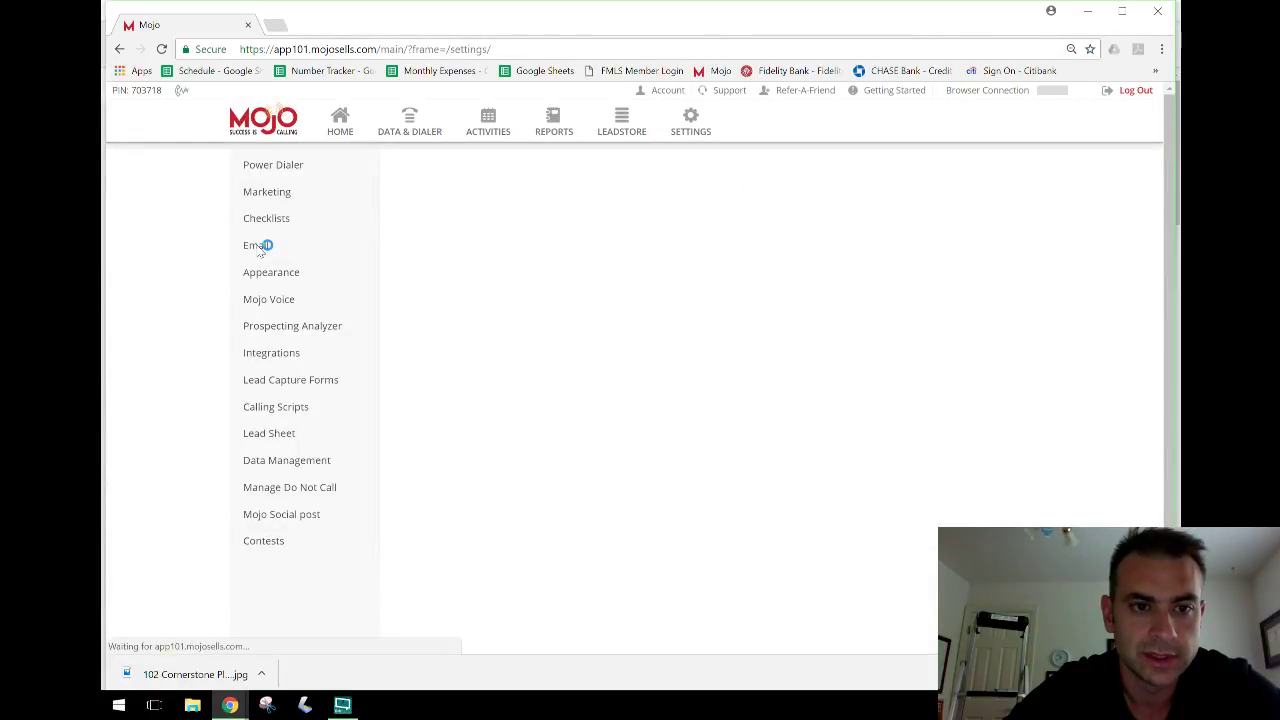
{"action": "left_click", "coordinate": [257, 305]}
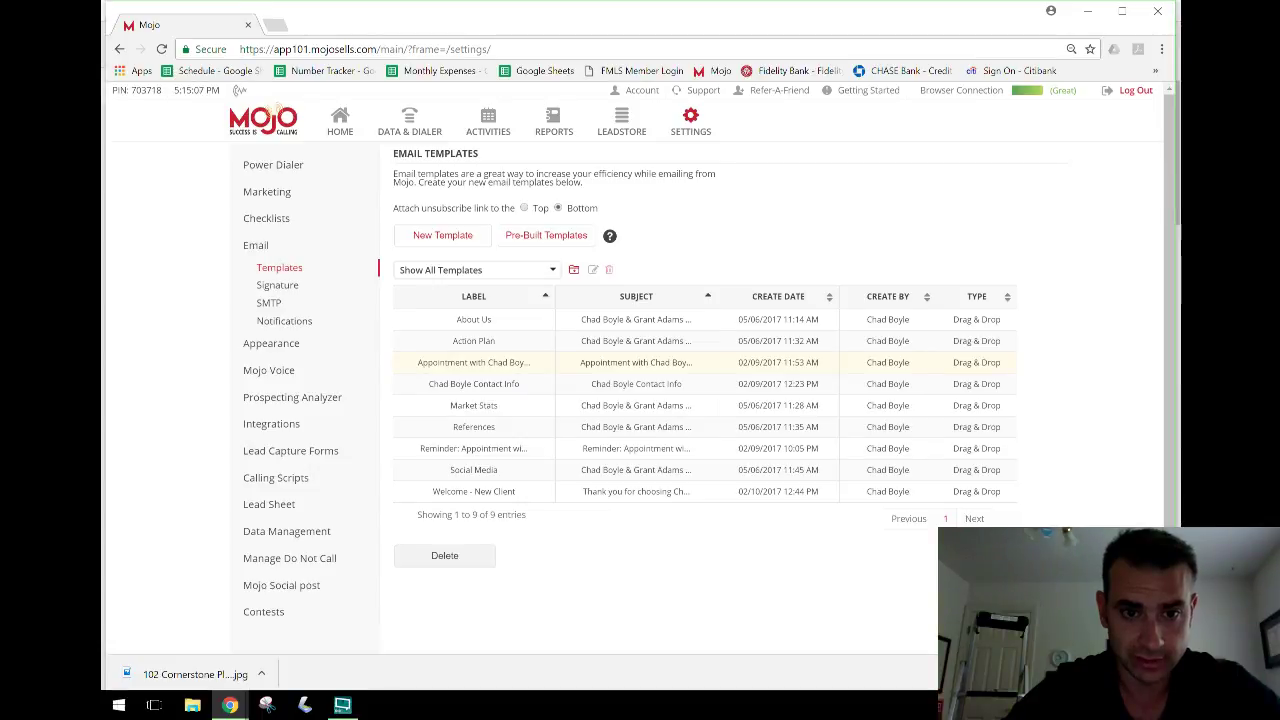
{"action": "left_click", "coordinate": [555, 388]}
{"action": "double_click", "coordinate": [488, 384]}
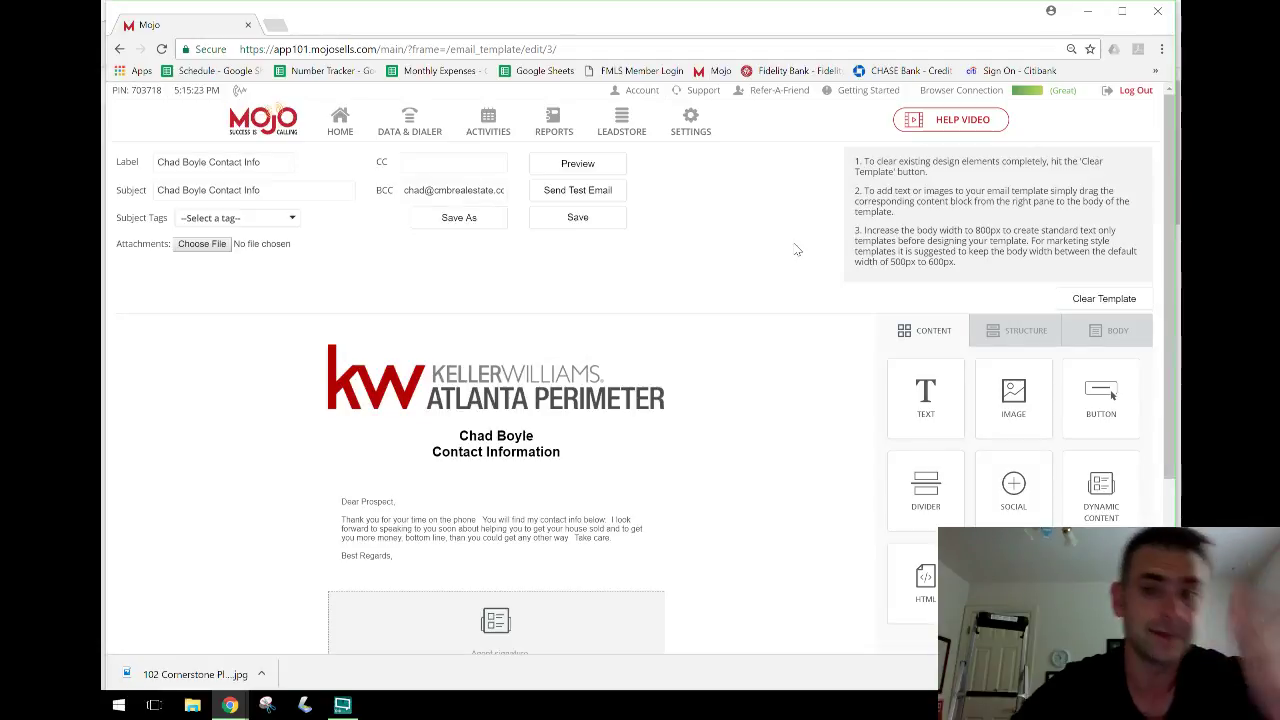
Step: Preview the contact info email in desktop view, including the signature at its end
{"action": "left_click", "coordinate": [574, 166]}
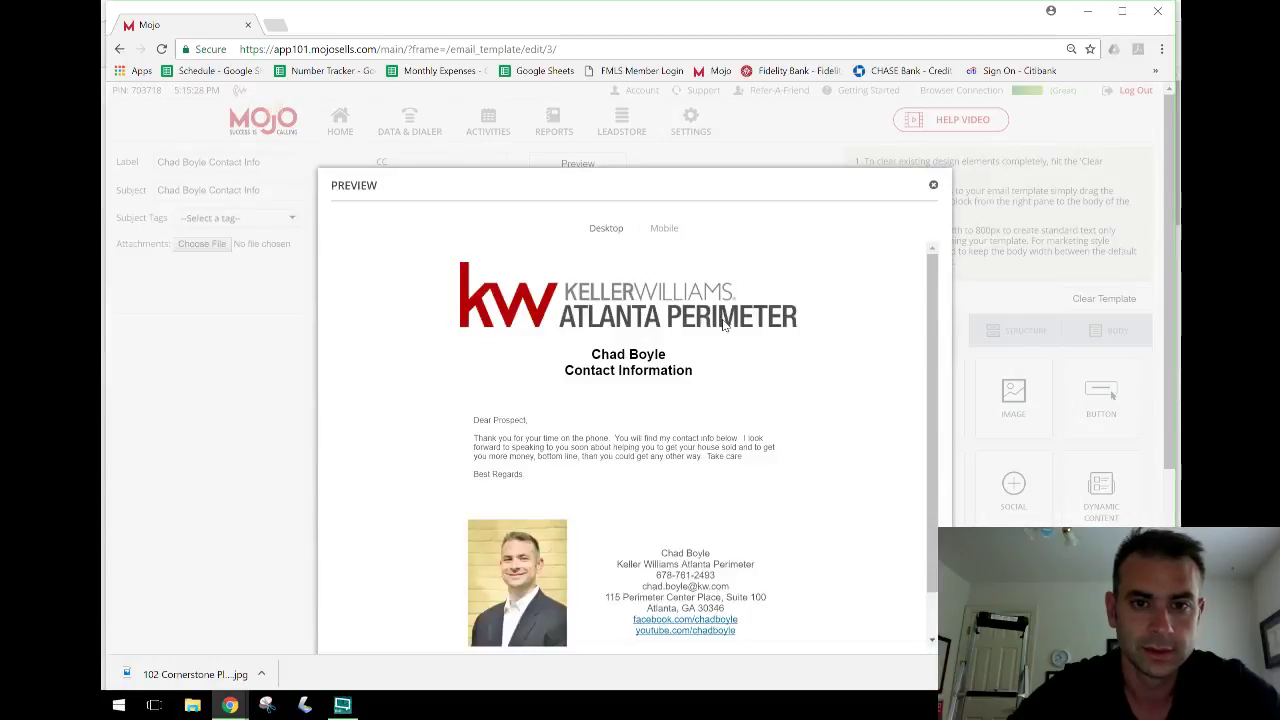
{"action": "mouse_move", "coordinate": [928, 397]}
{"action": "left_mouse_down"}
{"action": "mouse_move", "coordinate": [935, 420]}
{"action": "mouse_move", "coordinate": [938, 400]}
{"action": "left_mouse_up"}
{"action": "triple_click", "coordinate": [705, 188]}
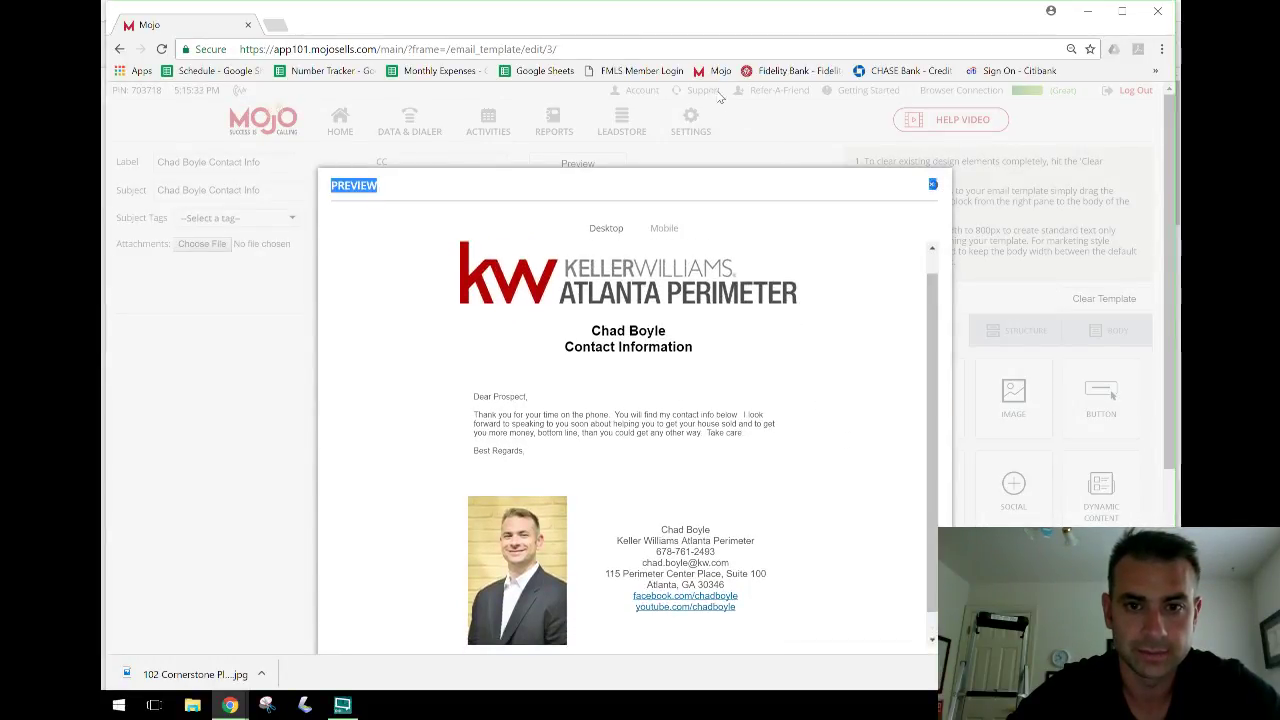
{"action": "scroll", "coordinate": [1093, 390], "scroll_direction": "down", "scroll_amount": 1}
{"action": "scroll", "coordinate": [1100, 395], "scroll_direction": "down", "scroll_amount": 3}
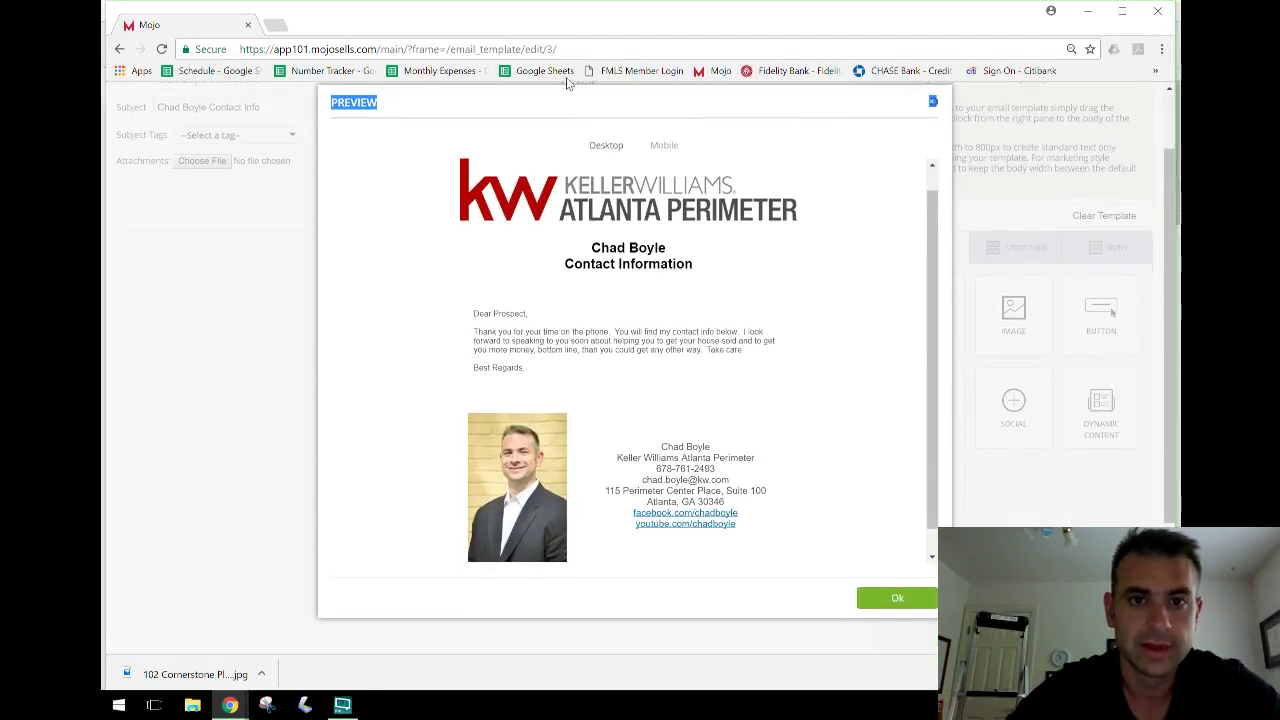
{"action": "left_click", "coordinate": [564, 100]}
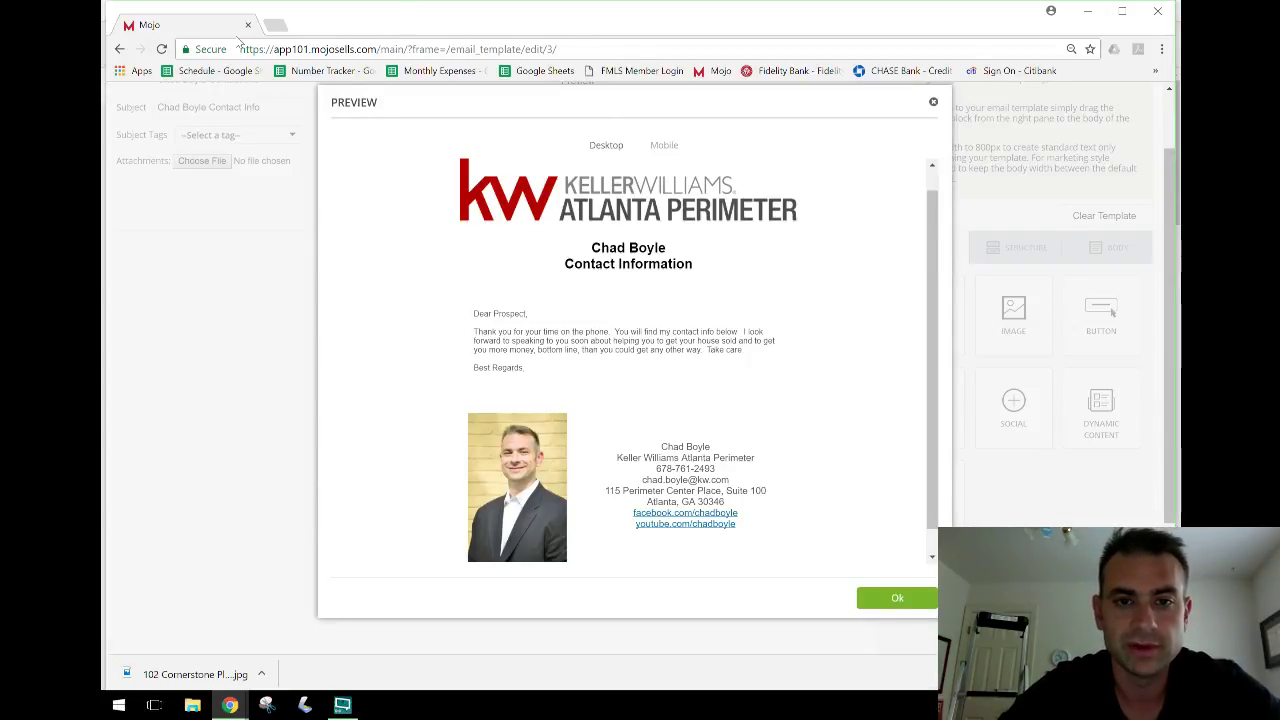
Step: Check the contact info email in the mobile preview and close the preview
{"action": "left_click", "coordinate": [664, 146]}
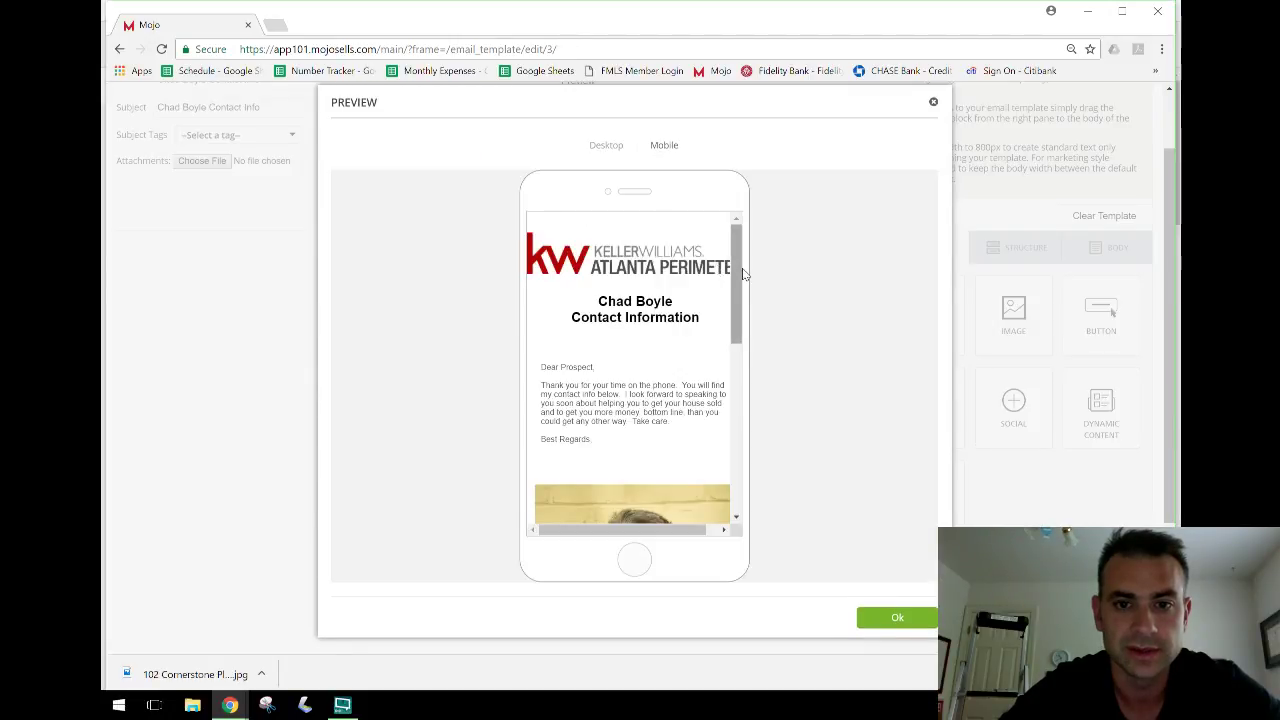
{"action": "left_click_drag", "start_coordinate": [742, 269], "coordinate": [751, 237]}
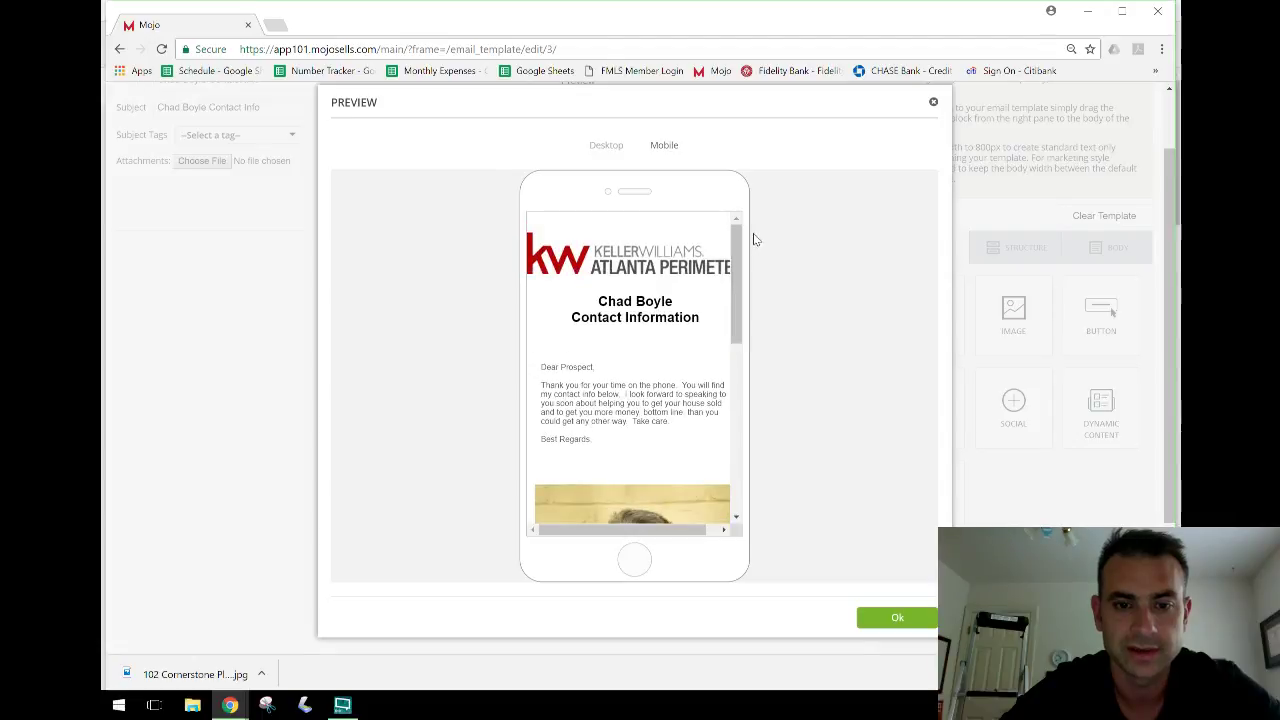
{"action": "left_click", "coordinate": [898, 617]}
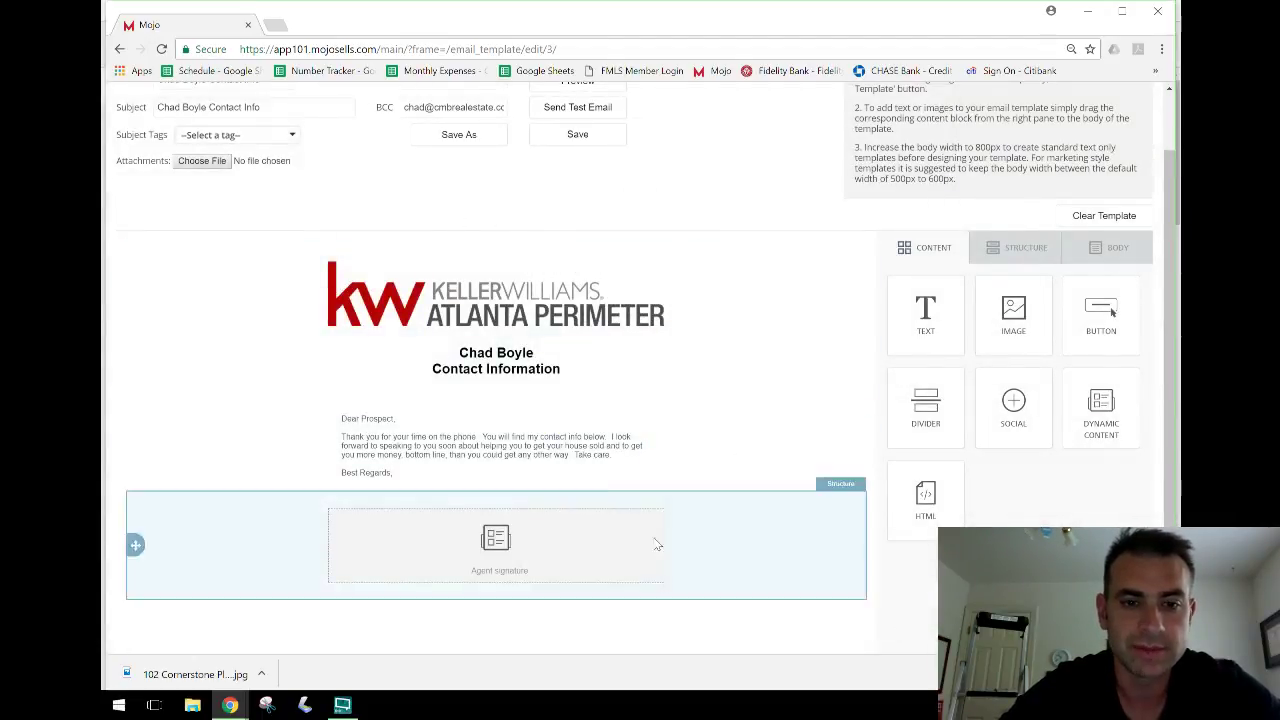
Step: Return to the email template list in the settings and open the Appointment template
{"action": "scroll", "coordinate": [836, 444], "scroll_direction": "up", "scroll_amount": 2}
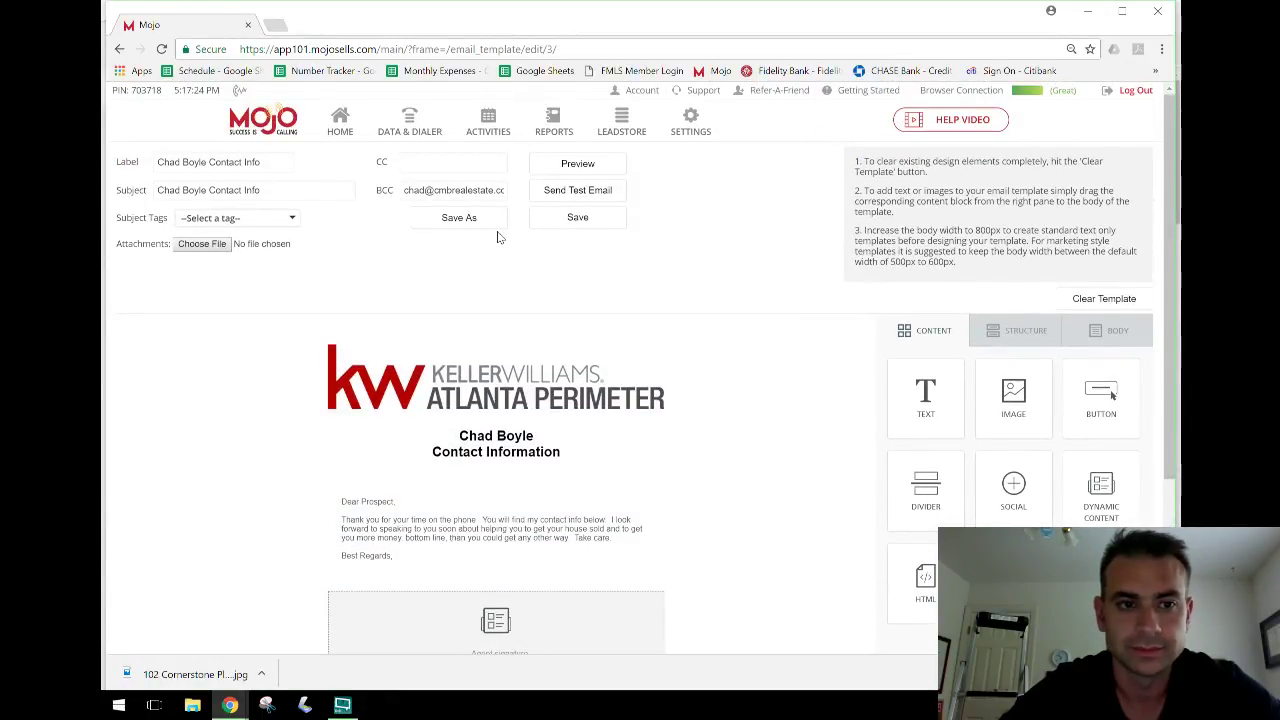
{"action": "left_click", "coordinate": [120, 50]}
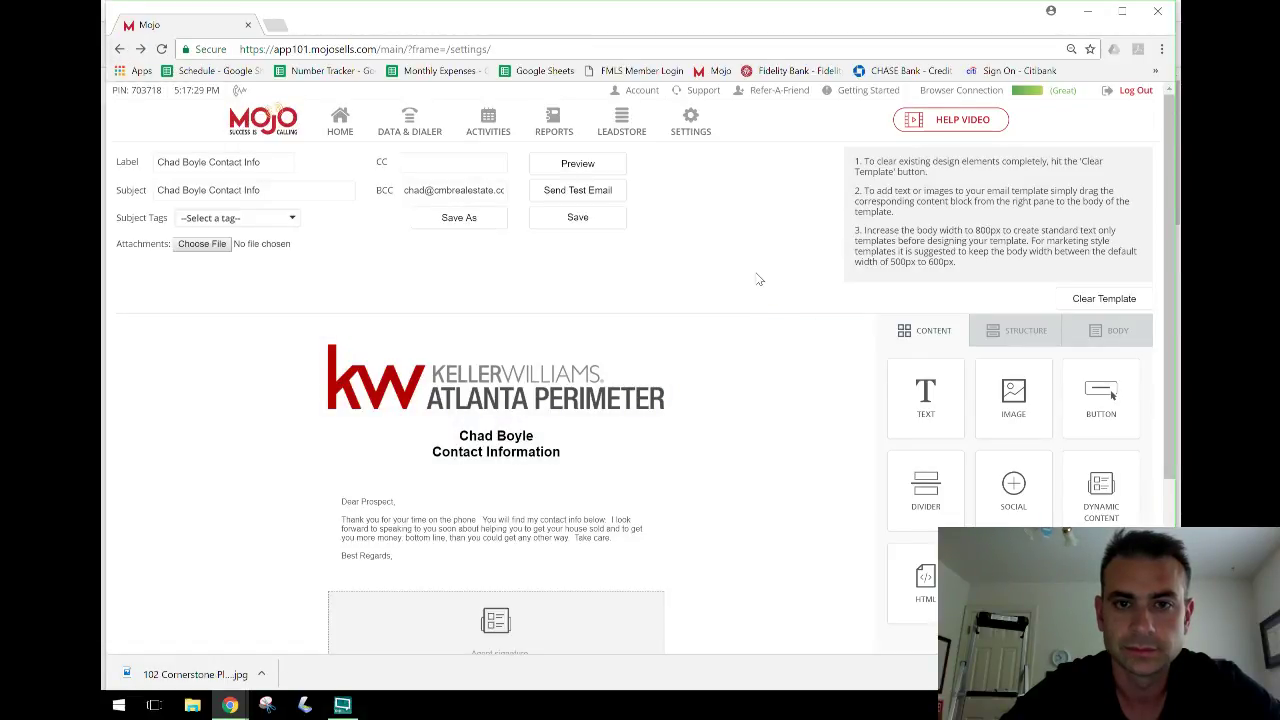
{"action": "left_click", "coordinate": [690, 134]}
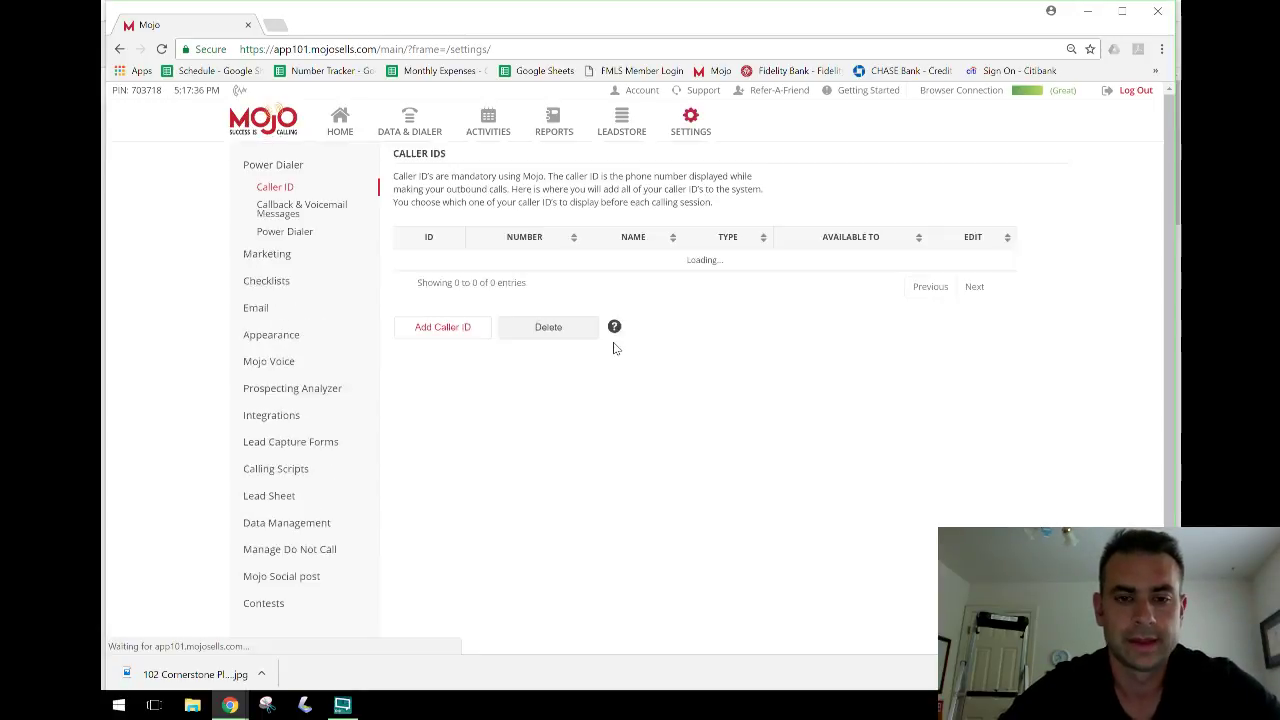
{"action": "left_click", "coordinate": [262, 309]}
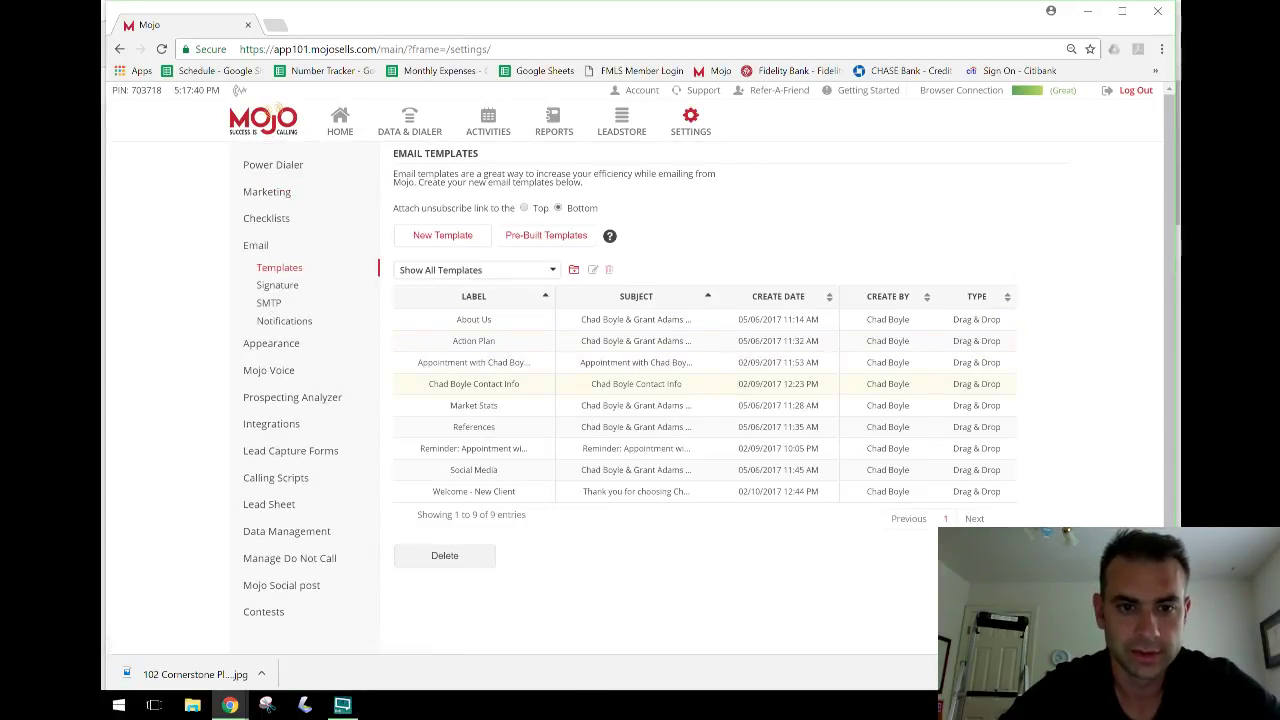
{"action": "double_click", "coordinate": [498, 362]}
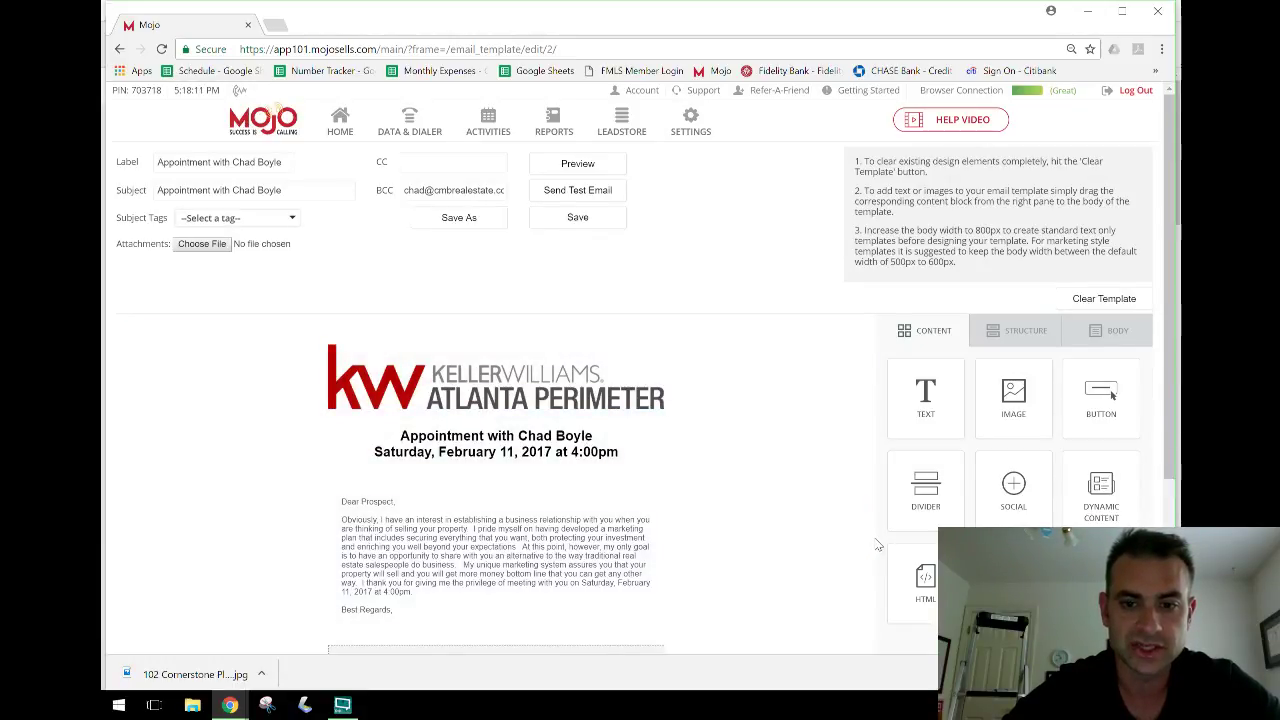
Step: Review the appointment template's heading, body text and agent signature block, and save the template
{"action": "scroll", "coordinate": [877, 545], "scroll_direction": "down", "scroll_amount": 2}
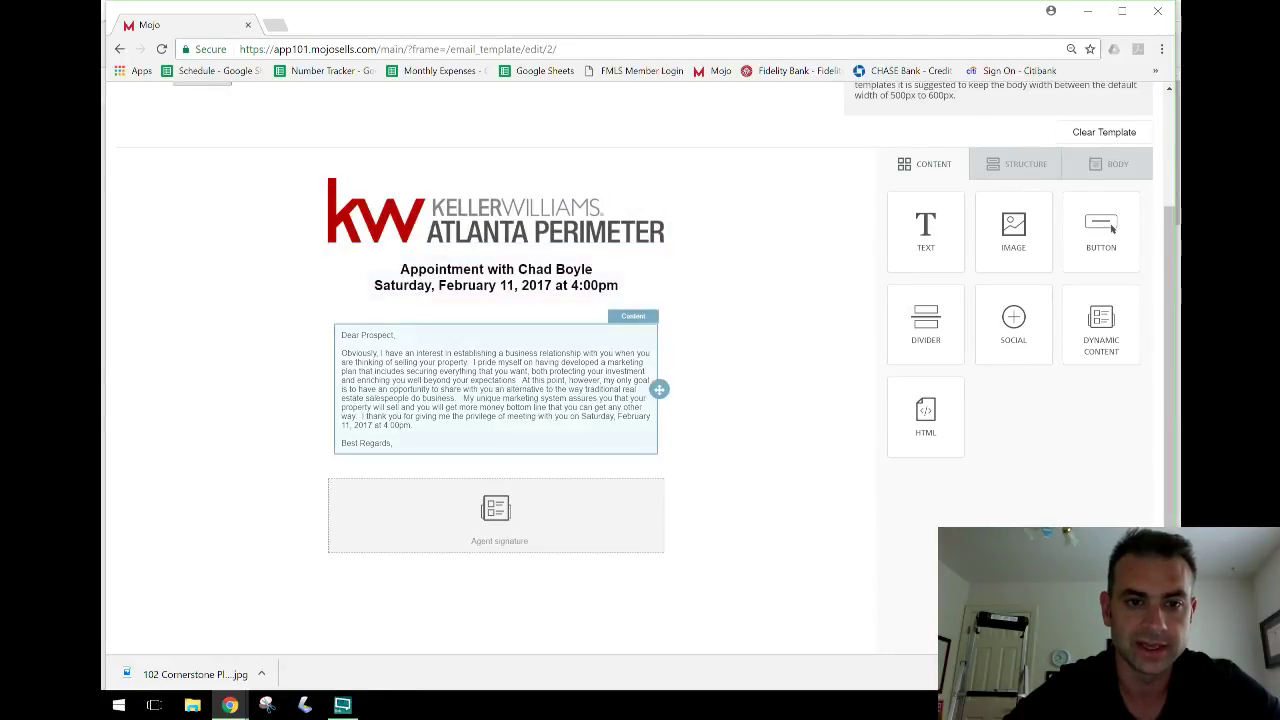
{"action": "left_click", "coordinate": [447, 435]}
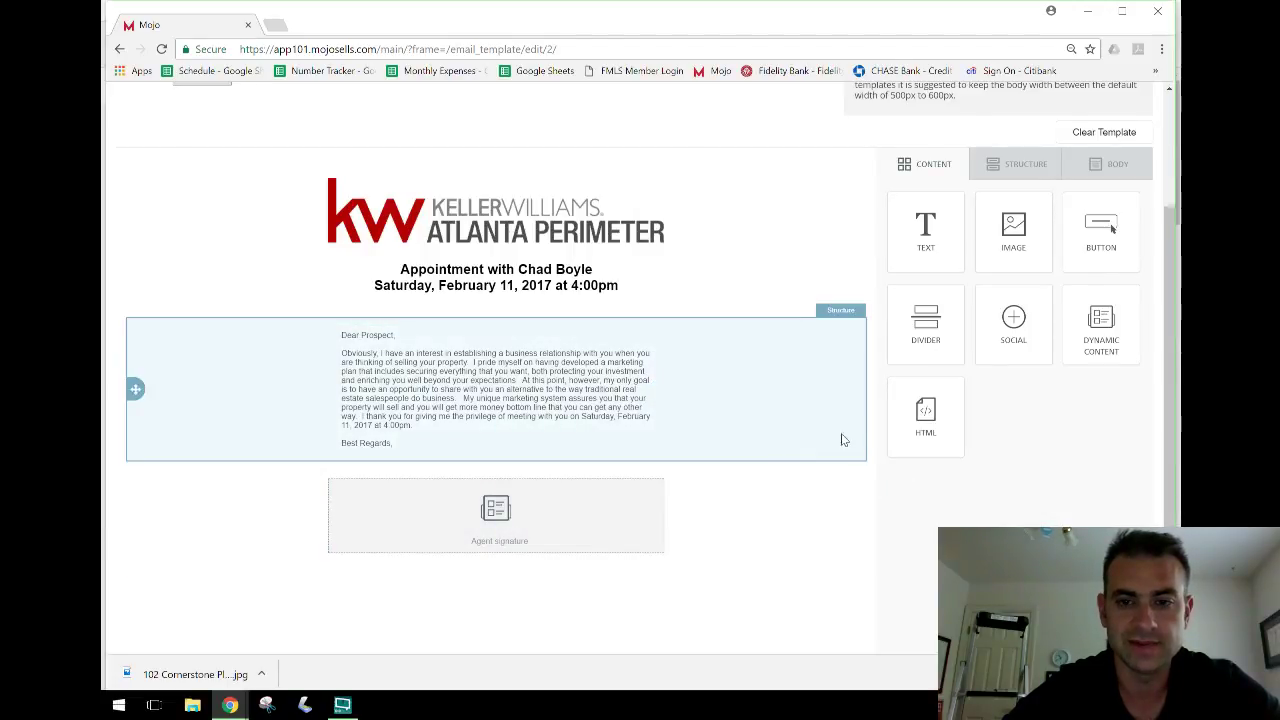
{"action": "scroll", "coordinate": [870, 465], "scroll_direction": "up", "scroll_amount": 2}
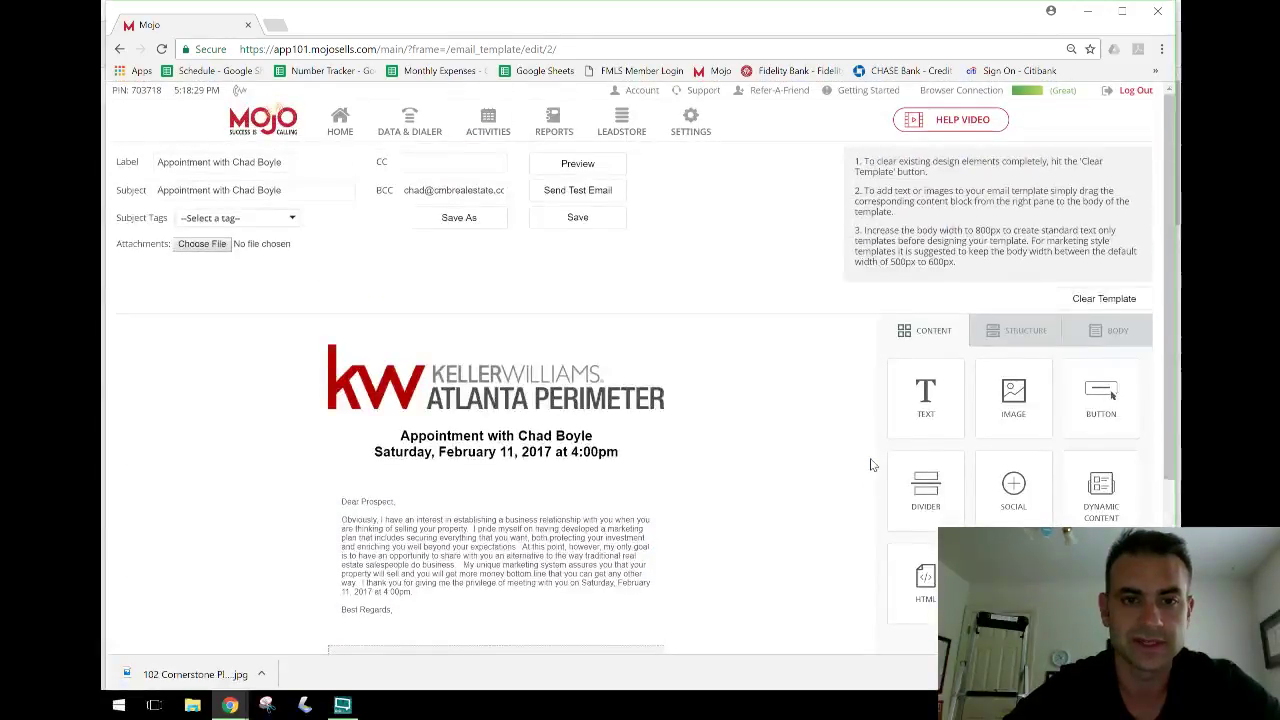
{"action": "scroll", "coordinate": [870, 465], "scroll_direction": "down", "scroll_amount": 2}
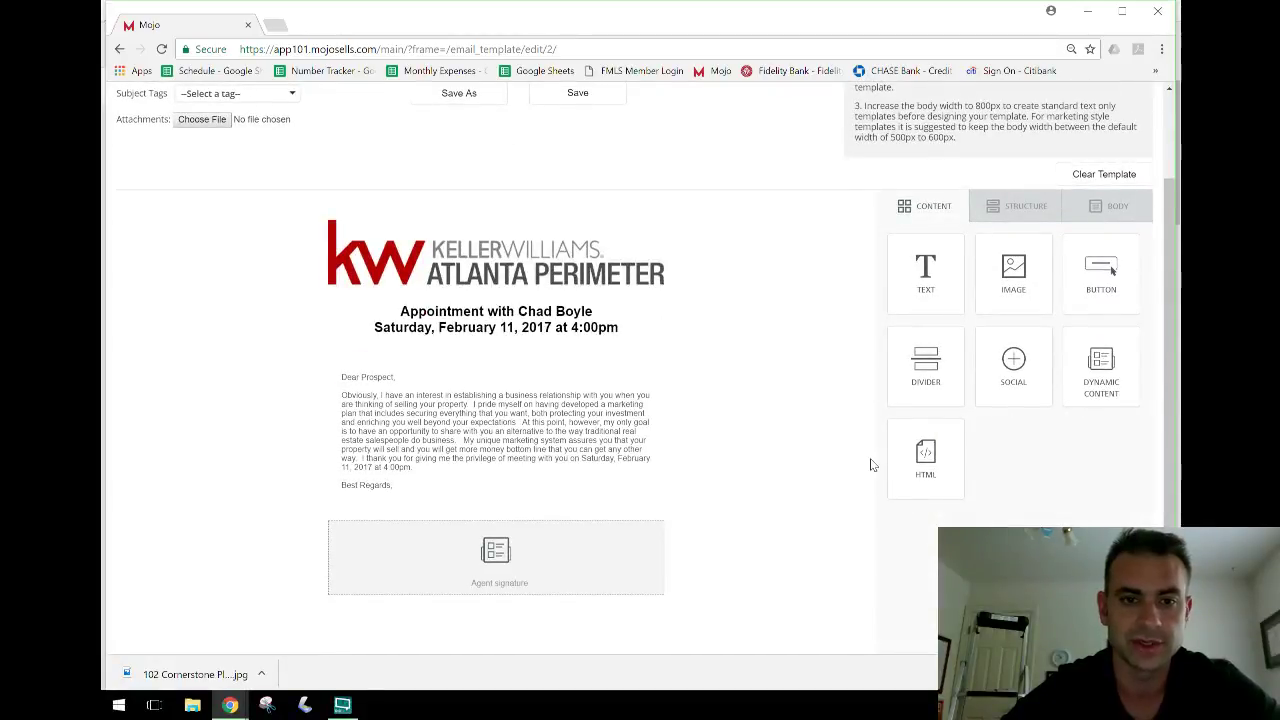
{"action": "scroll", "coordinate": [870, 465], "scroll_direction": "up", "scroll_amount": 3}
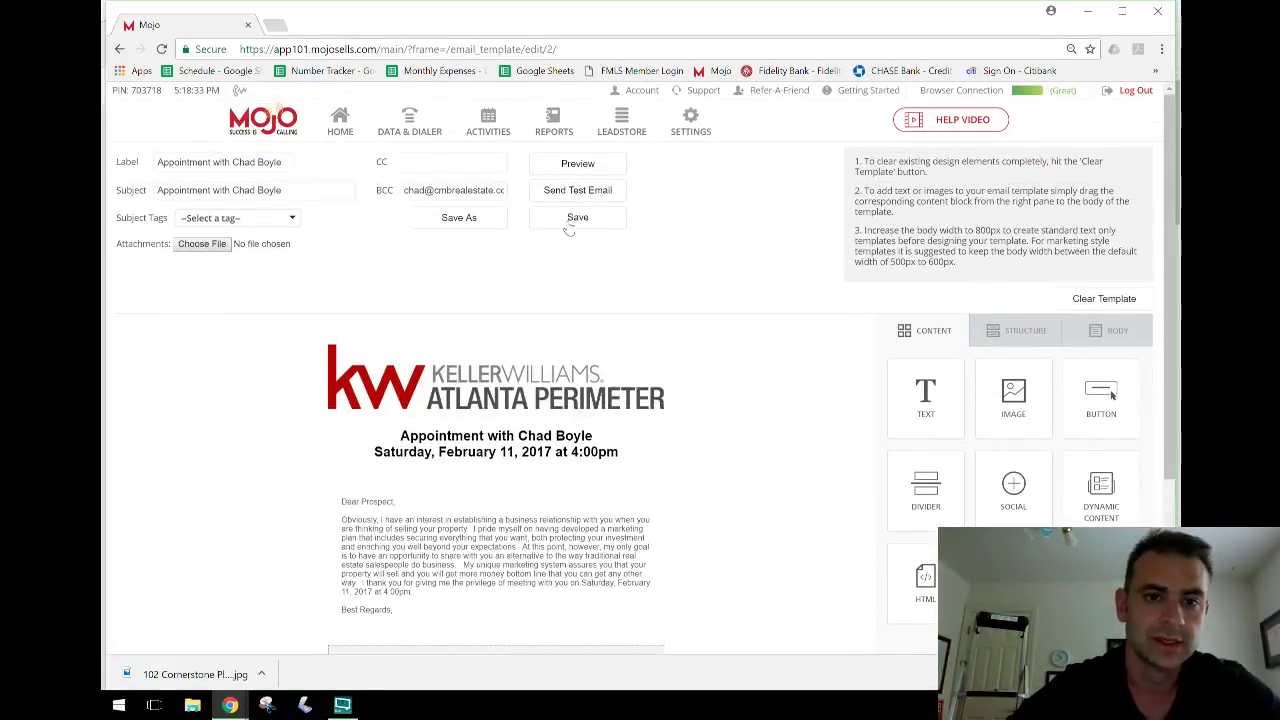
{"action": "left_click", "coordinate": [568, 224]}
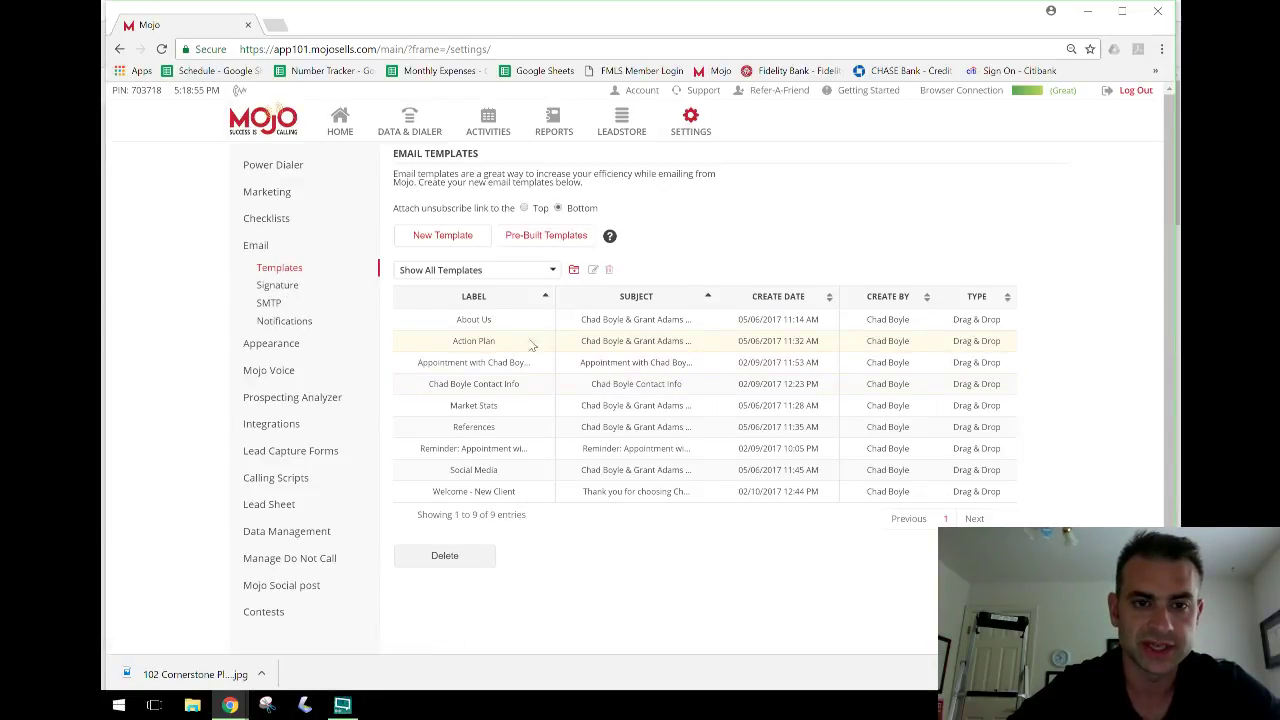
Step: Look through the email signature, SMTP and notification settings, and return to the email templates
{"action": "left_click", "coordinate": [286, 289]}
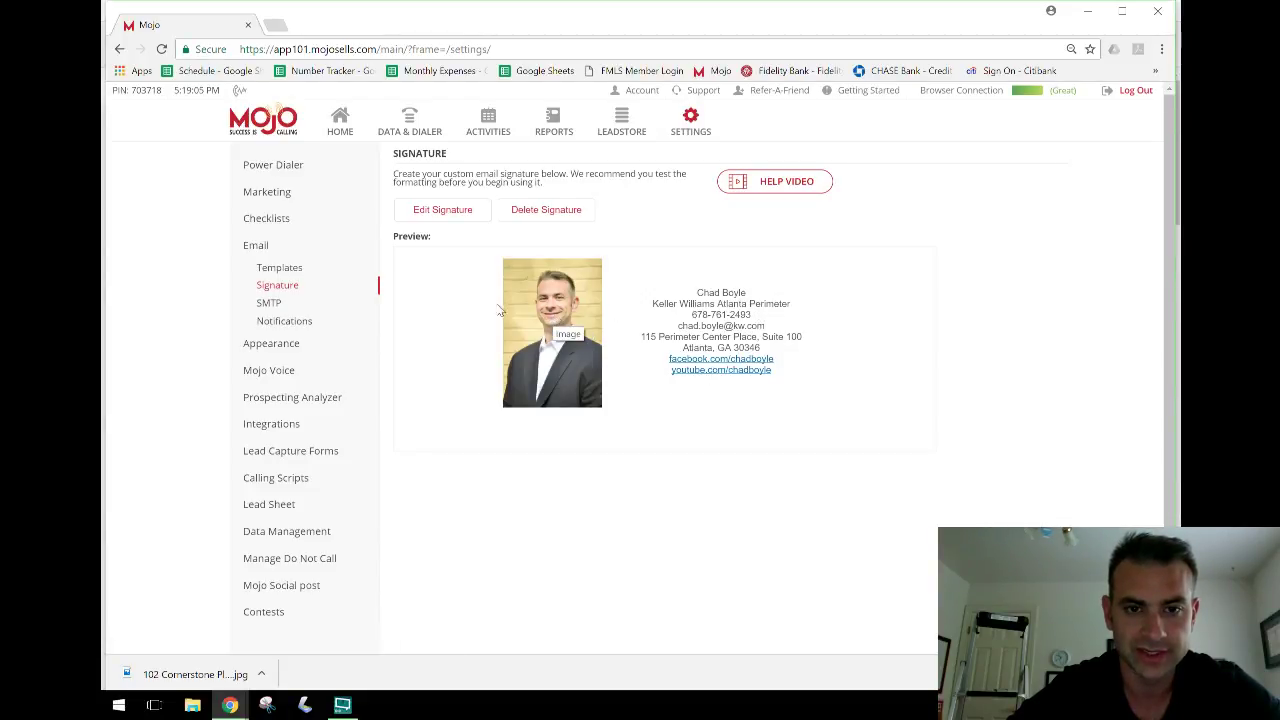
{"action": "left_click", "coordinate": [270, 310]}
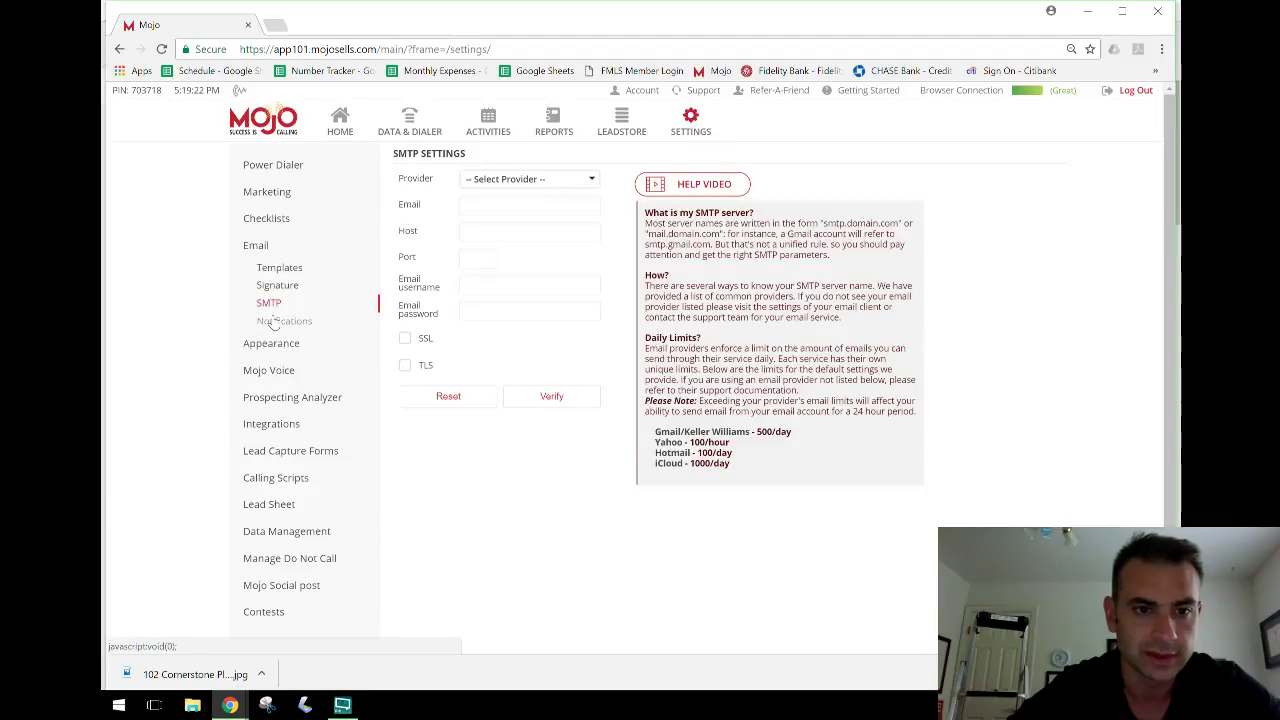
{"action": "left_click", "coordinate": [270, 324]}
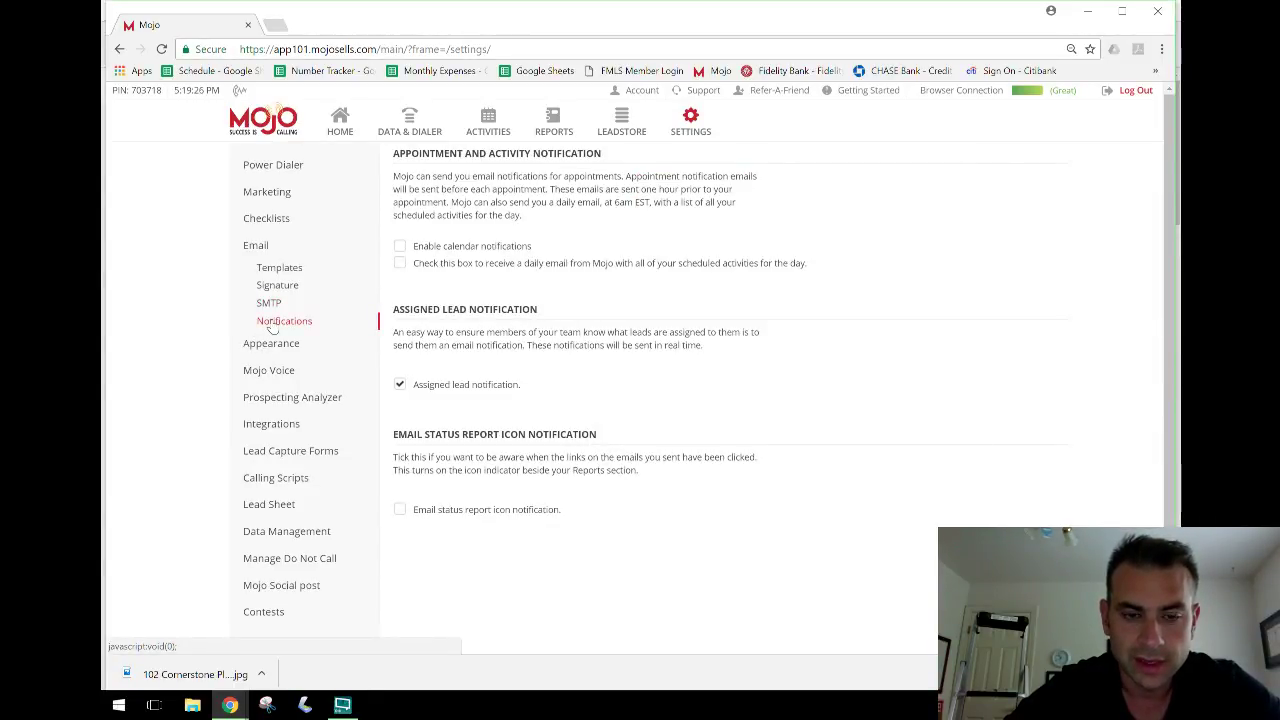
{"action": "left_click", "coordinate": [268, 270]}
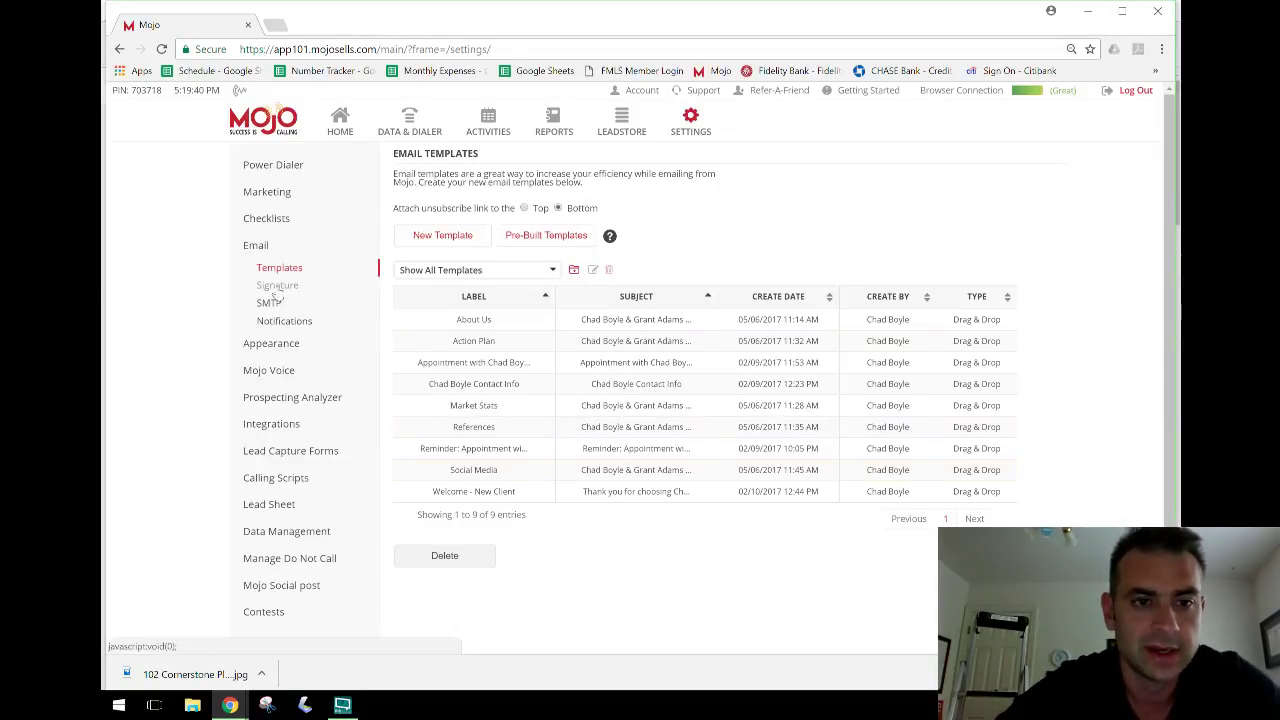
Step: Show the contacts of the CNEW group in Data & Dialer and open the first contact's record
{"action": "left_click", "coordinate": [415, 134]}
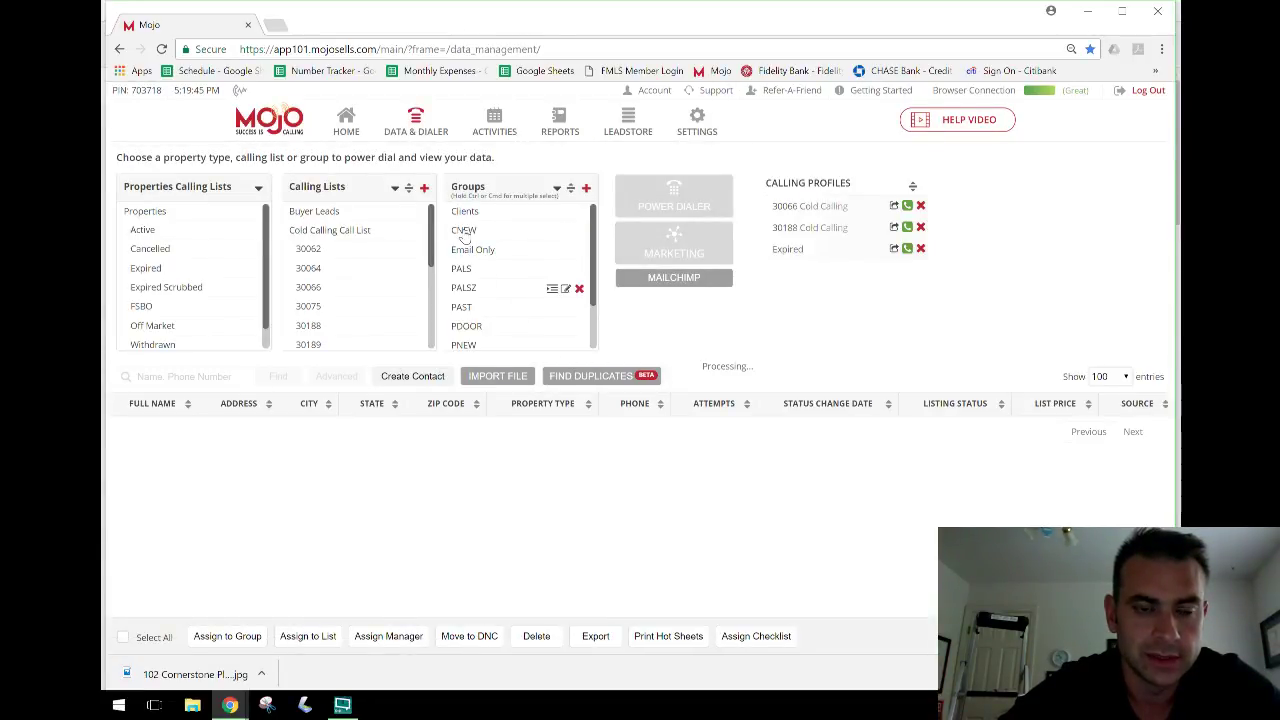
{"action": "left_click", "coordinate": [463, 236]}
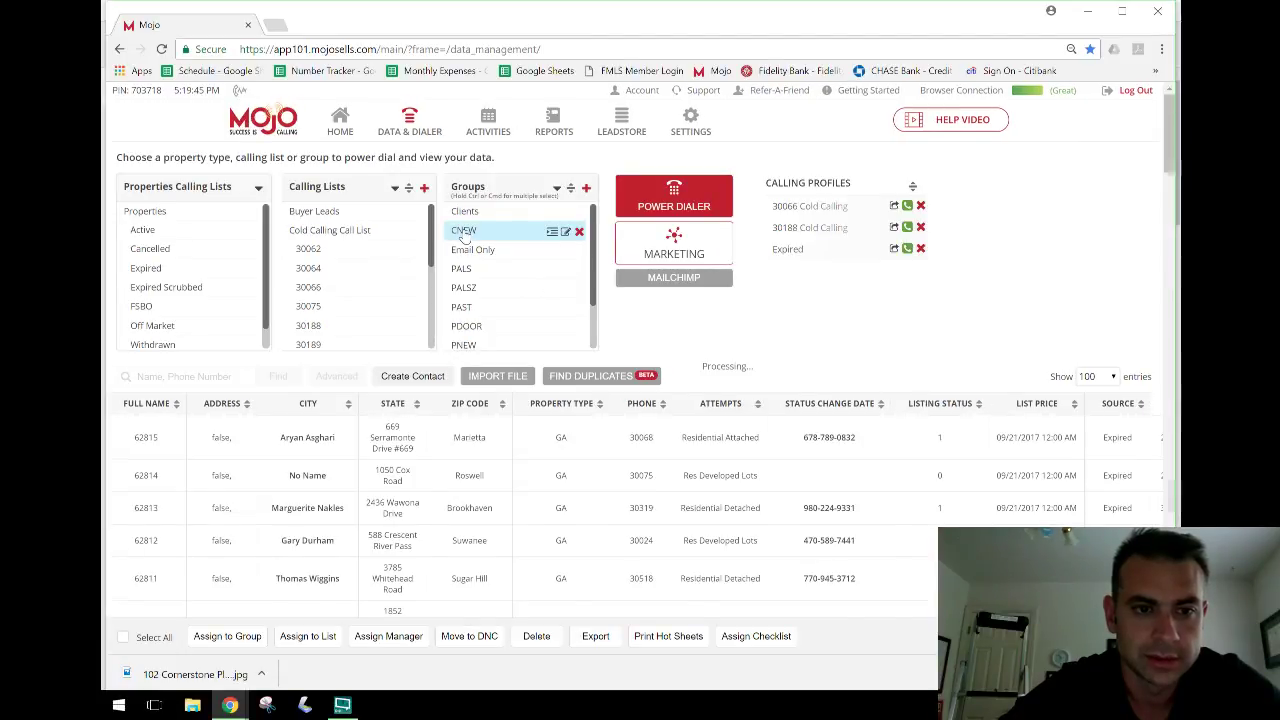
{"action": "double_click", "coordinate": [185, 426]}
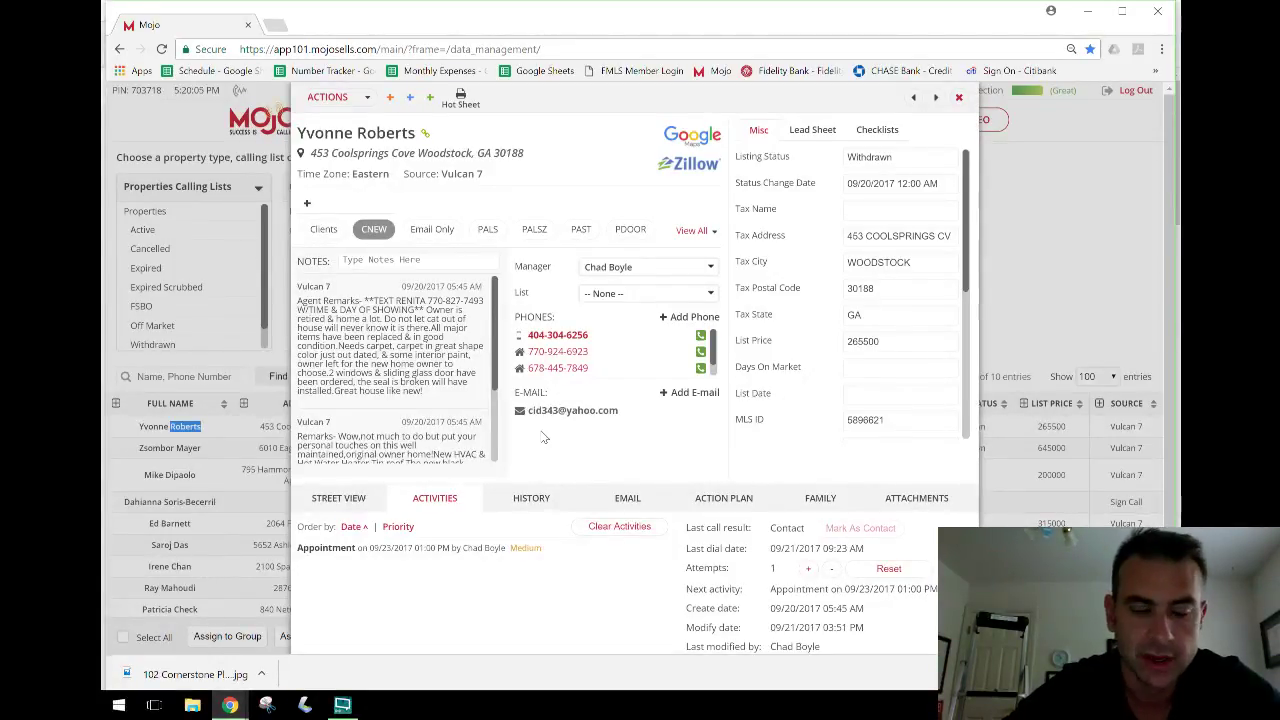
Step: Open the contact's primary e-mail entry for editing and save it without changes
{"action": "mouse_move", "coordinate": [600, 411]}
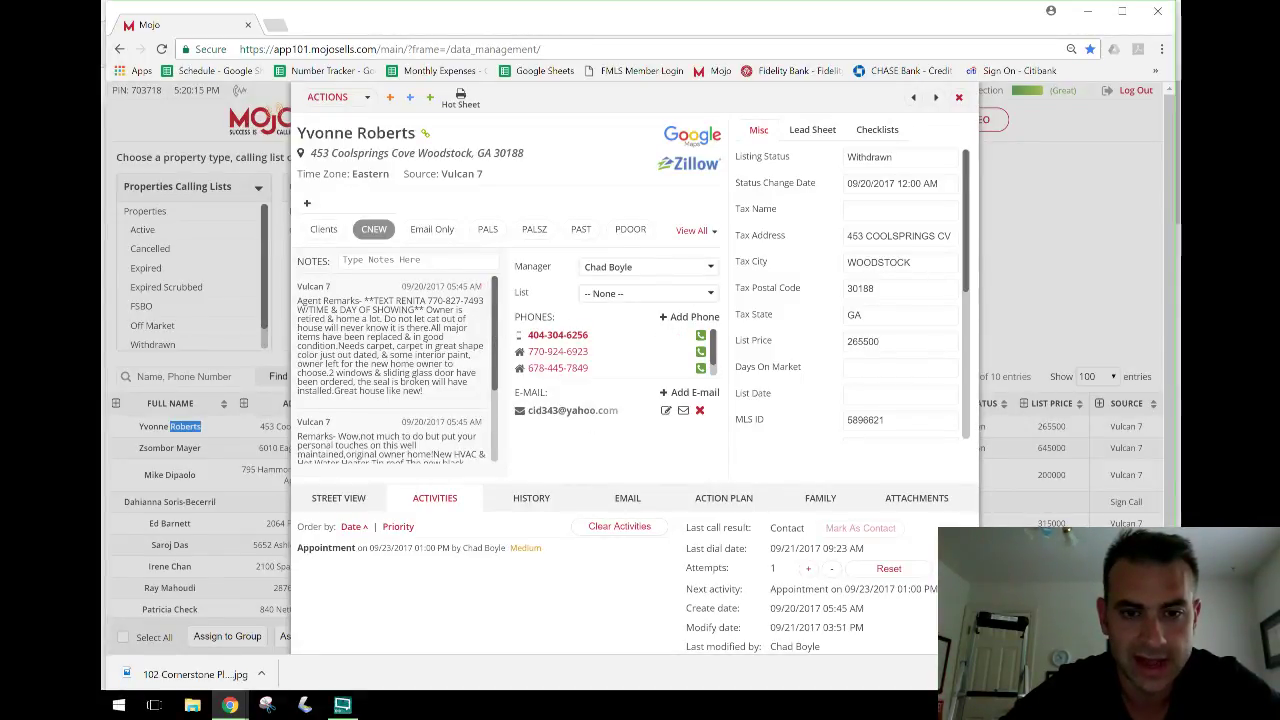
{"action": "left_click", "coordinate": [666, 411]}
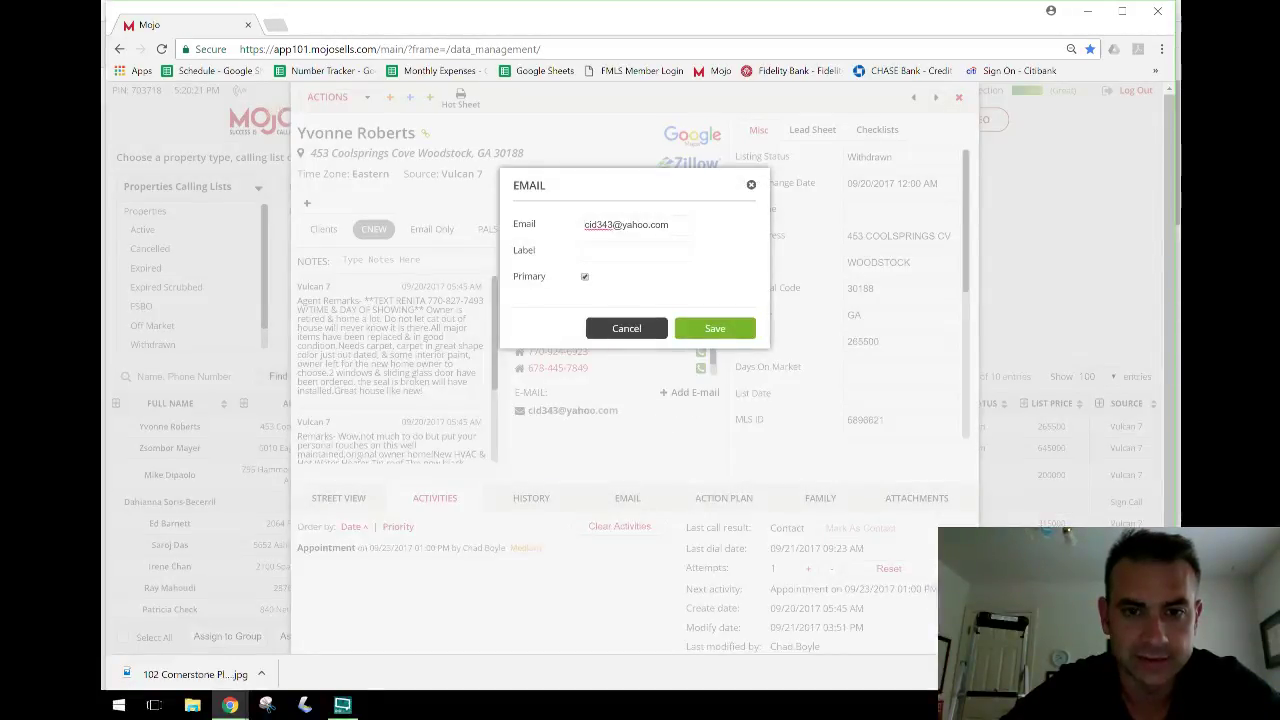
{"action": "left_click", "coordinate": [705, 329]}
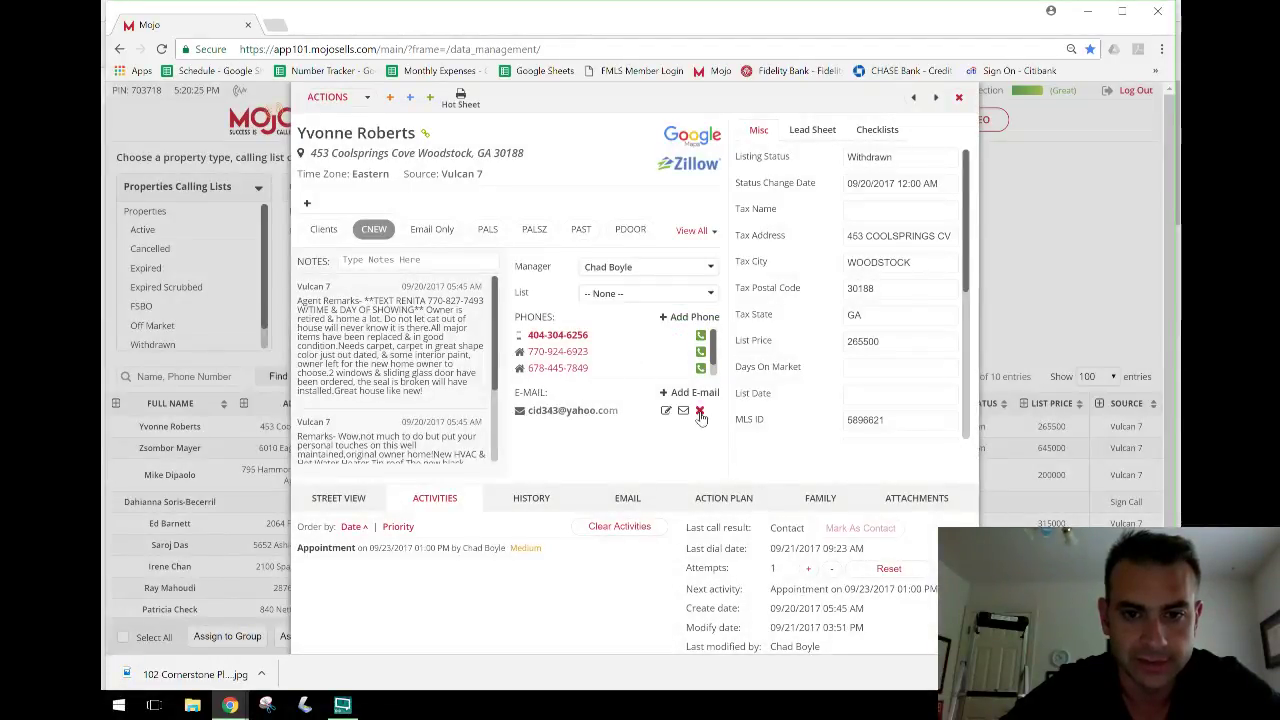
Step: Start an email to the contact, look through the existing templates, and open a blank new email to view its body and signature
{"action": "mouse_move", "coordinate": [685, 415]}
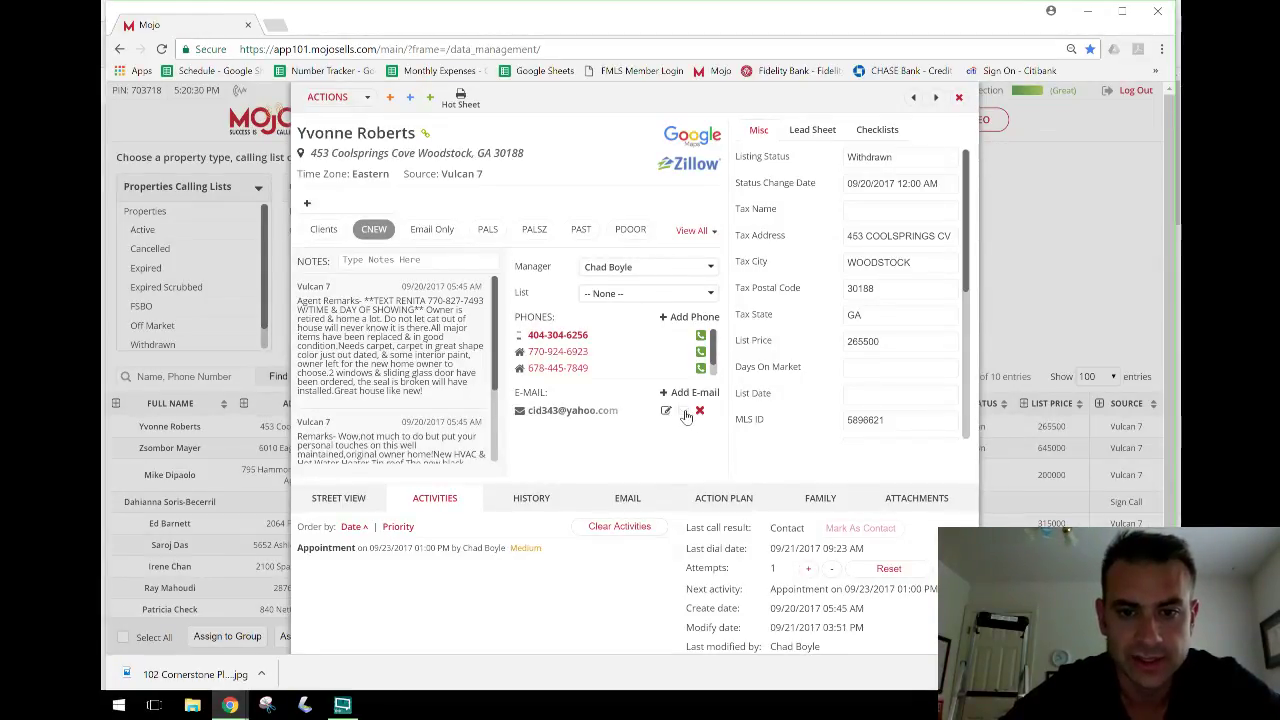
{"action": "left_click", "coordinate": [684, 412]}
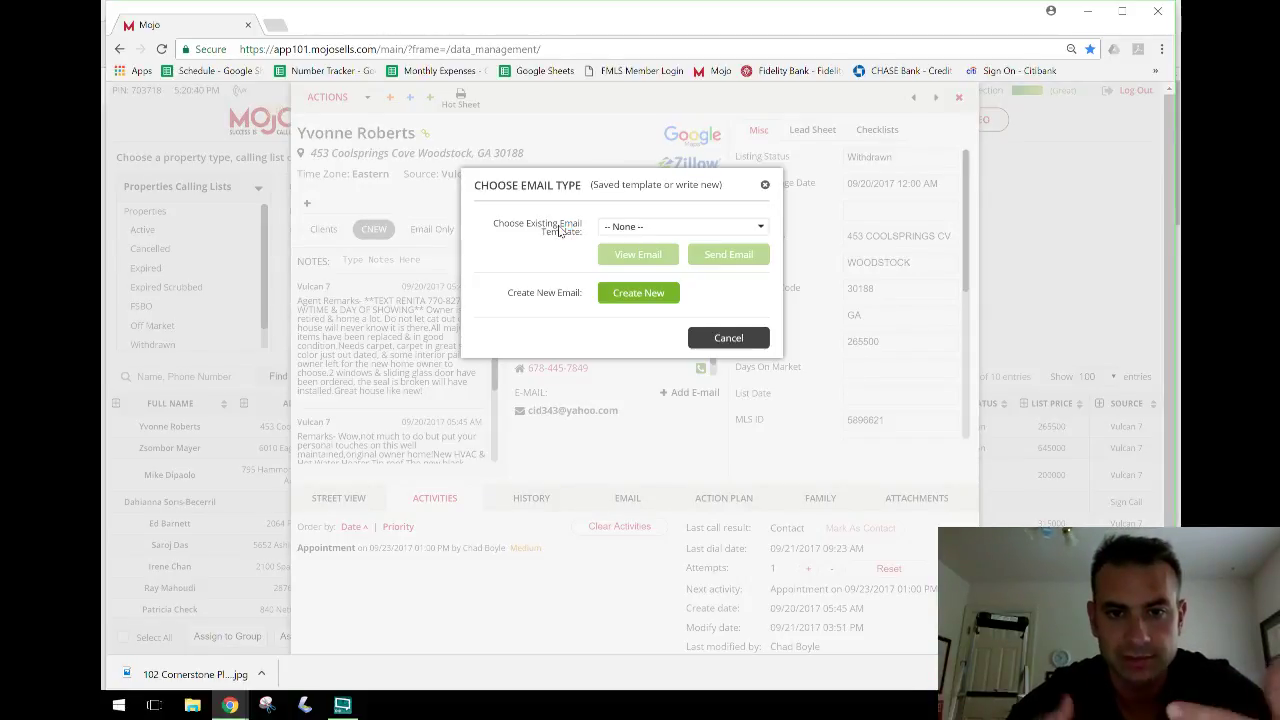
{"action": "left_click", "coordinate": [620, 230]}
{"action": "mouse_move", "coordinate": [761, 285]}
{"action": "left_mouse_down"}
{"action": "mouse_move", "coordinate": [757, 337]}
{"action": "mouse_move", "coordinate": [758, 289]}
{"action": "left_mouse_up"}
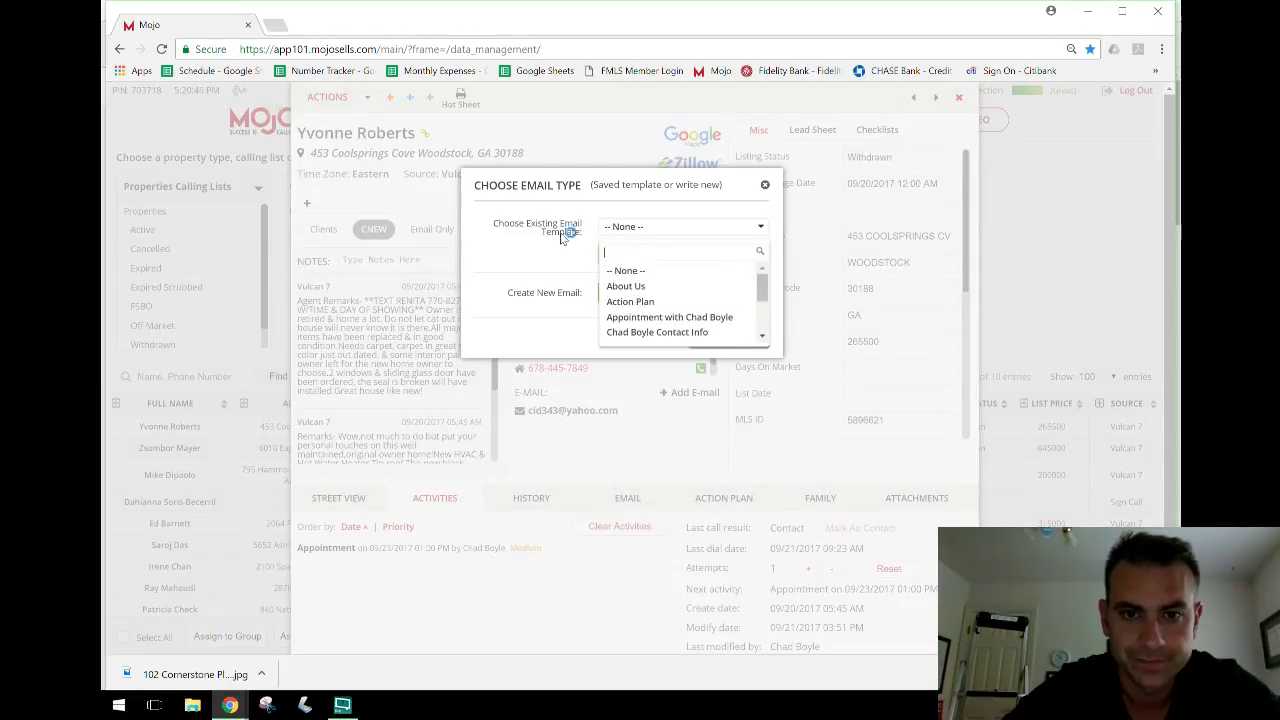
{"action": "left_click", "coordinate": [605, 278]}
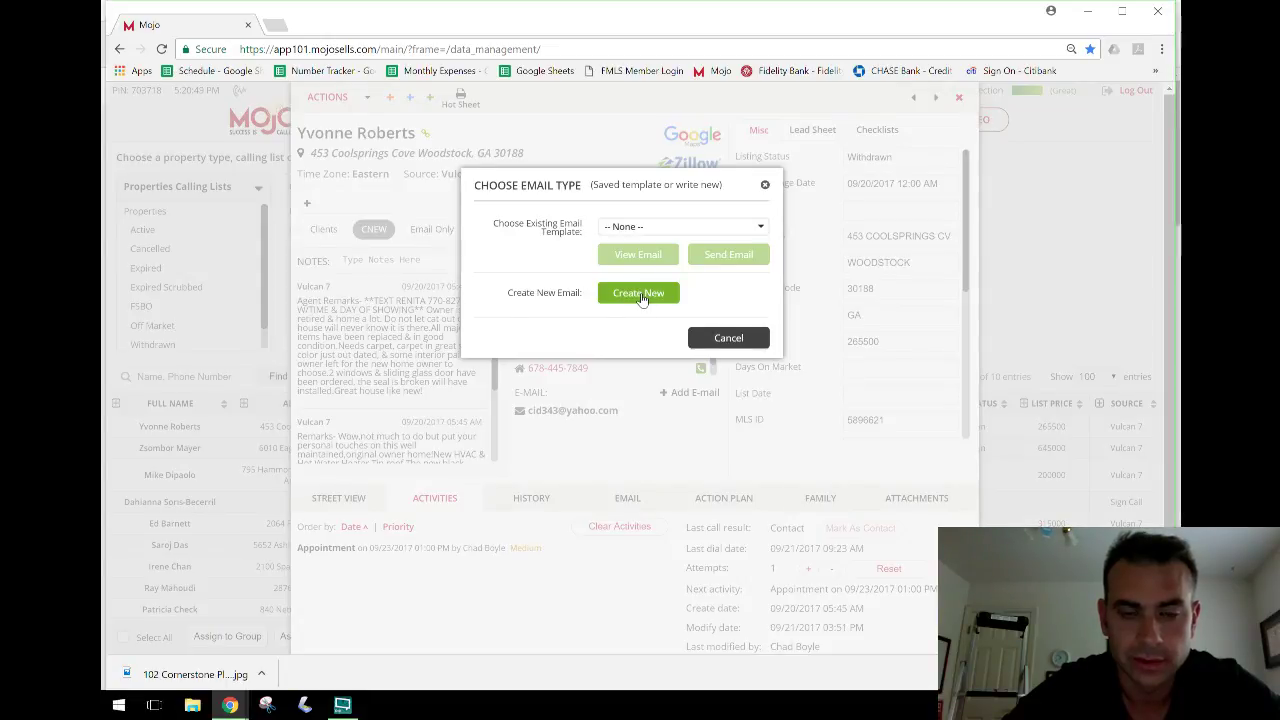
{"action": "left_click", "coordinate": [639, 293]}
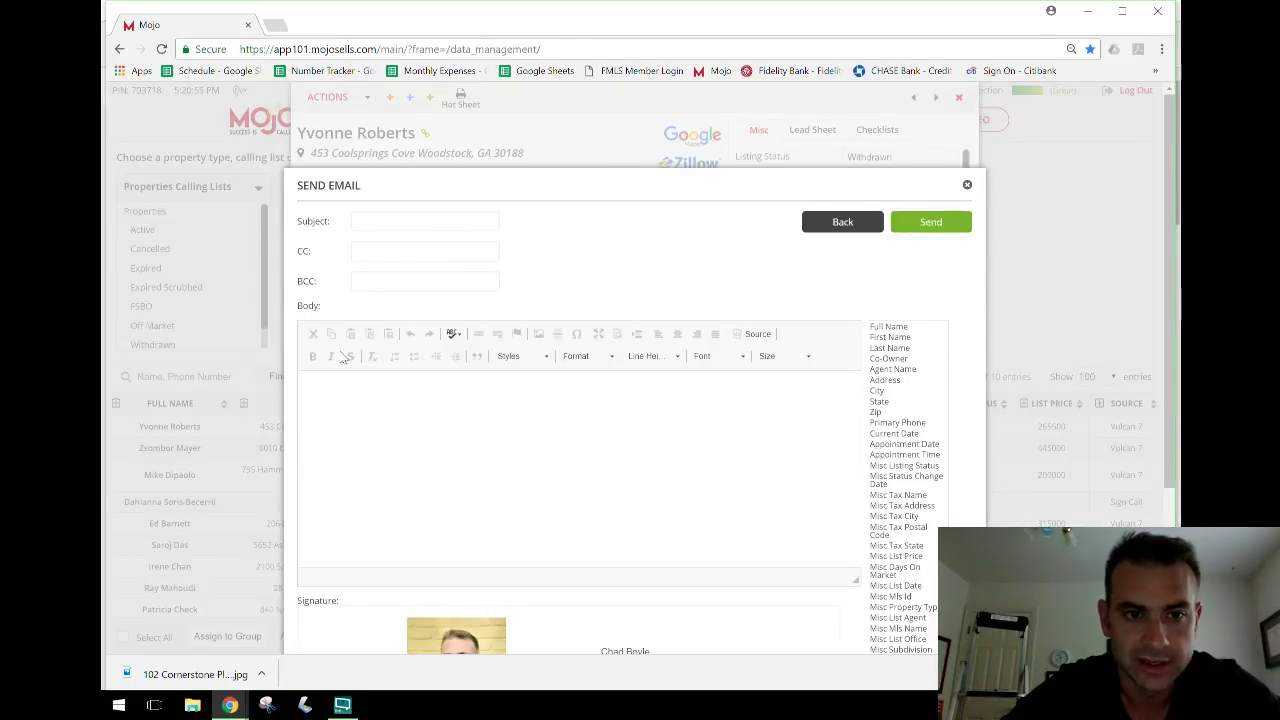
{"action": "scroll", "coordinate": [362, 401], "scroll_direction": "down", "scroll_amount": 3}
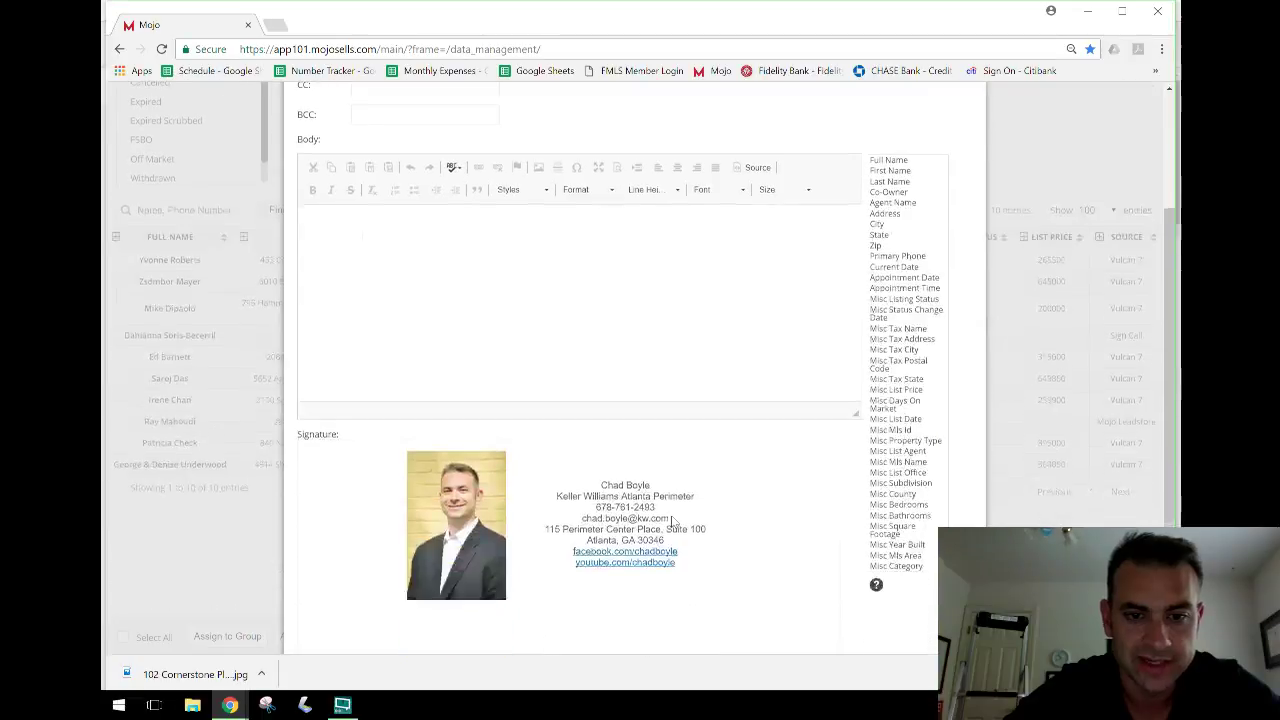
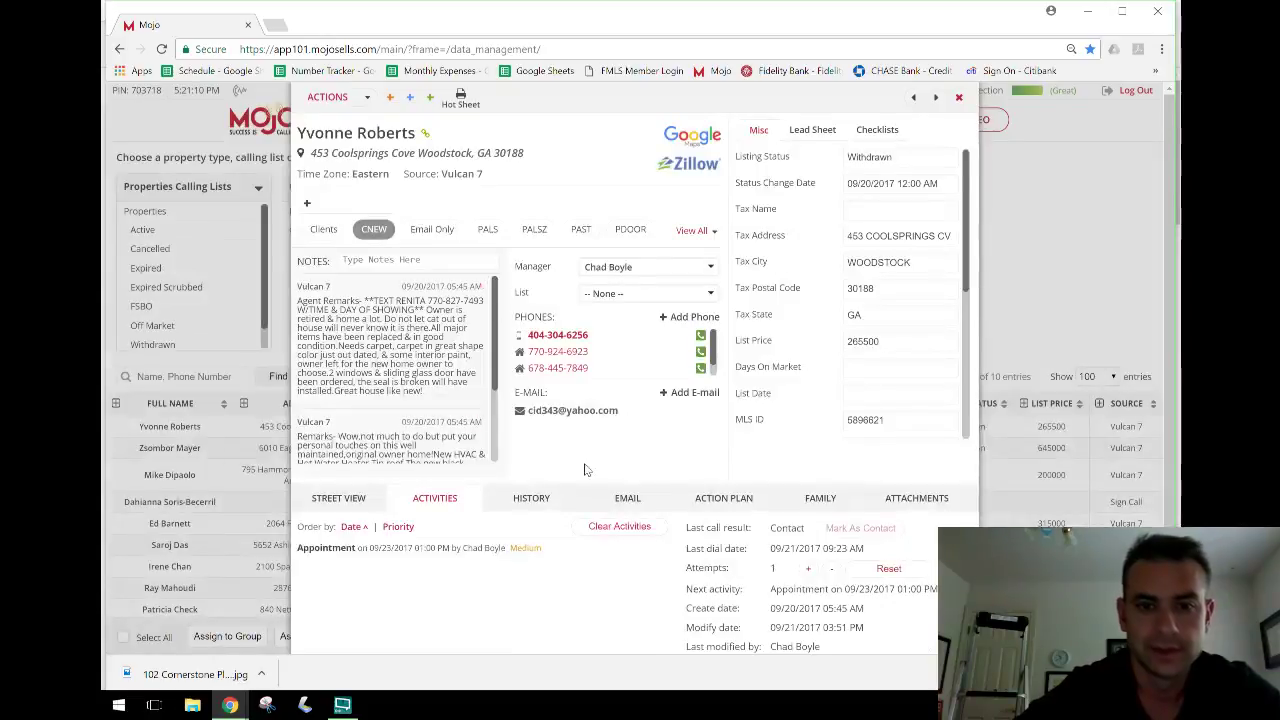
Step: Open the appointment template in an email to the contact and look through the available subject tags
{"action": "left_click", "coordinate": [688, 416]}
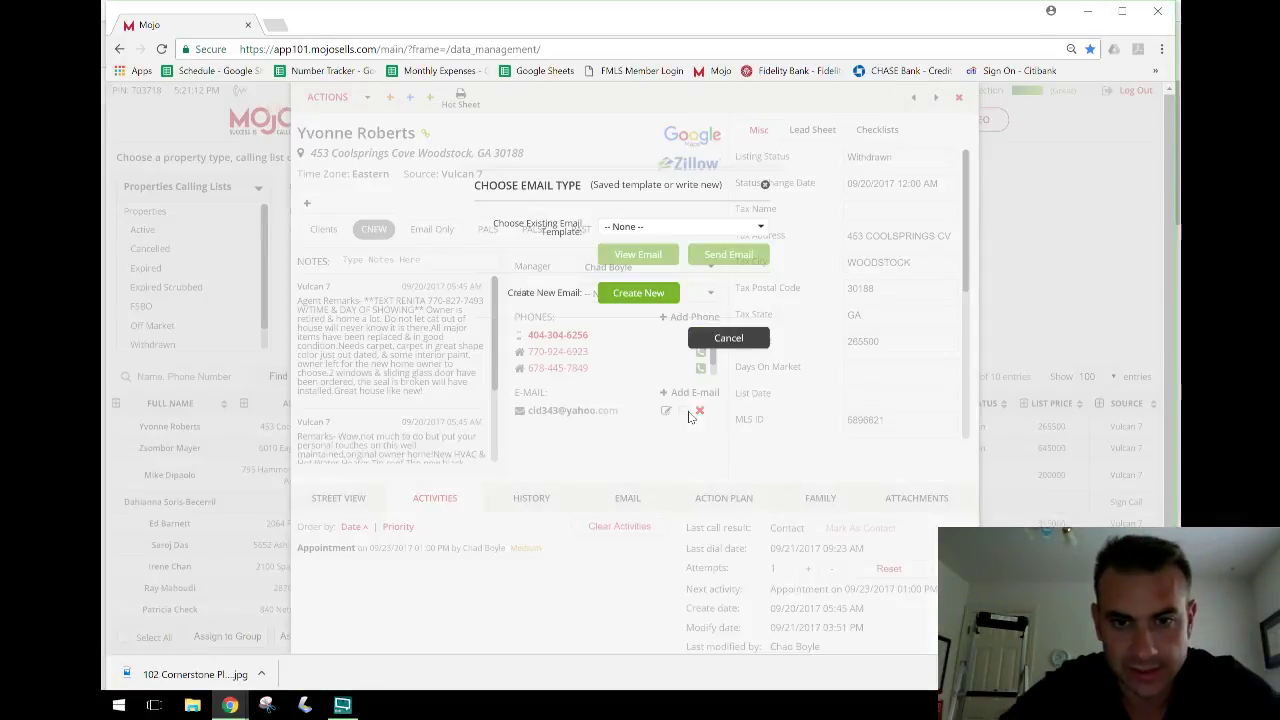
{"action": "left_click", "coordinate": [630, 230]}
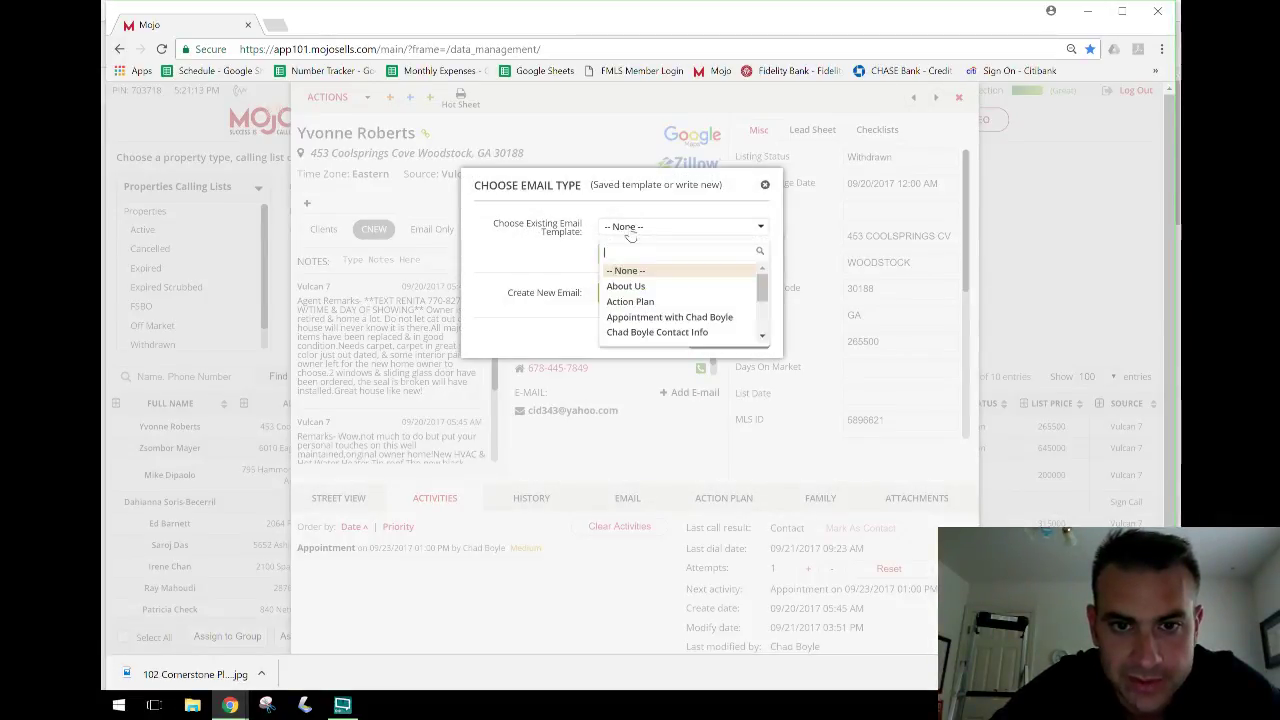
{"action": "left_click", "coordinate": [642, 317]}
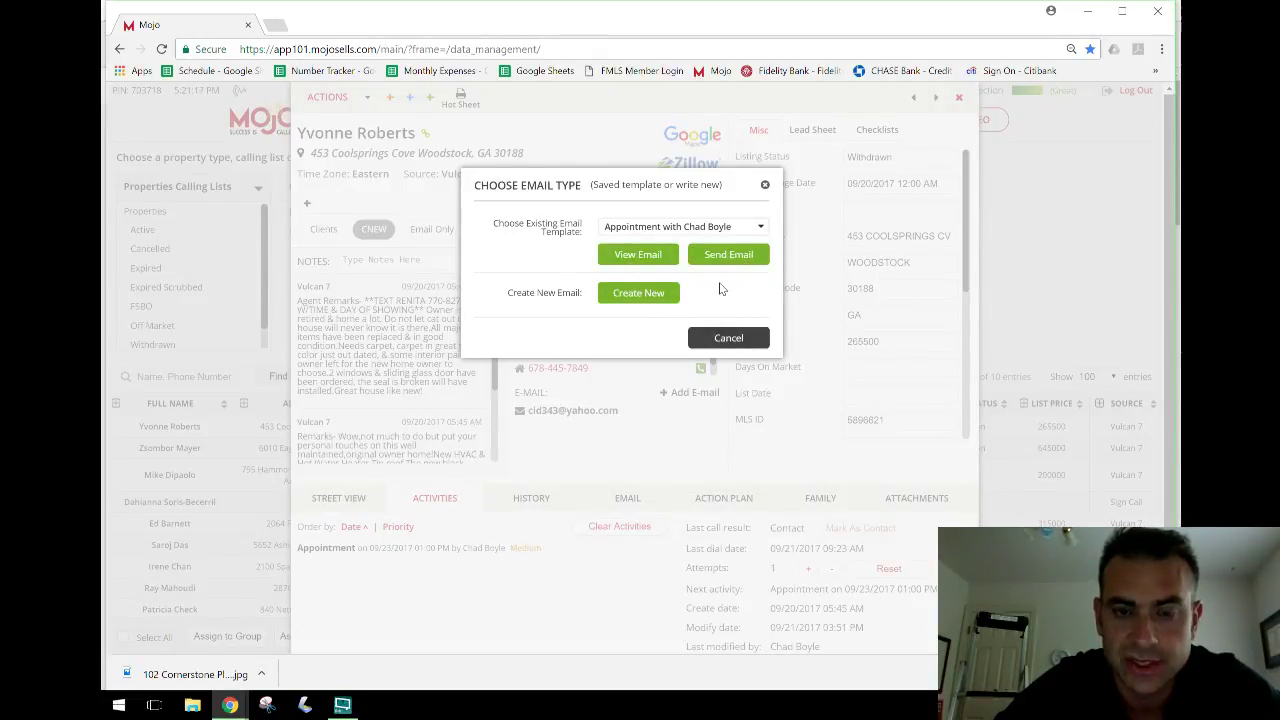
{"action": "left_click", "coordinate": [632, 256]}
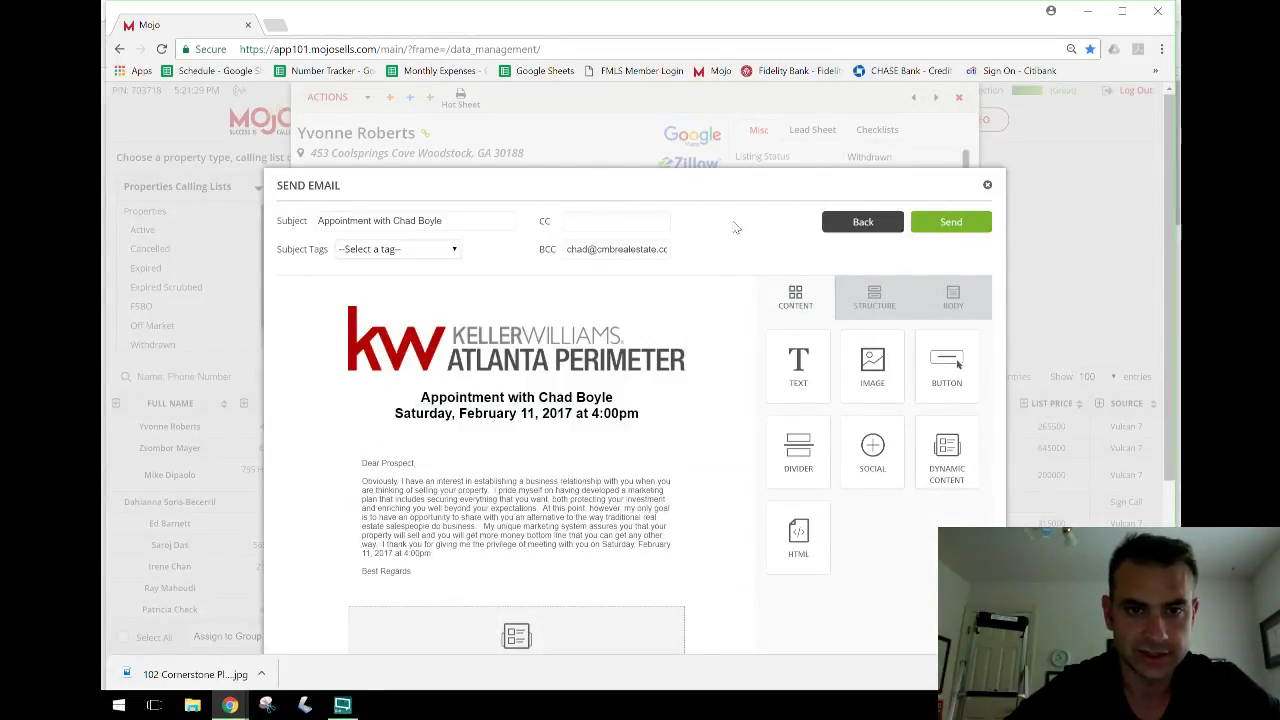
{"action": "left_click", "coordinate": [455, 250]}
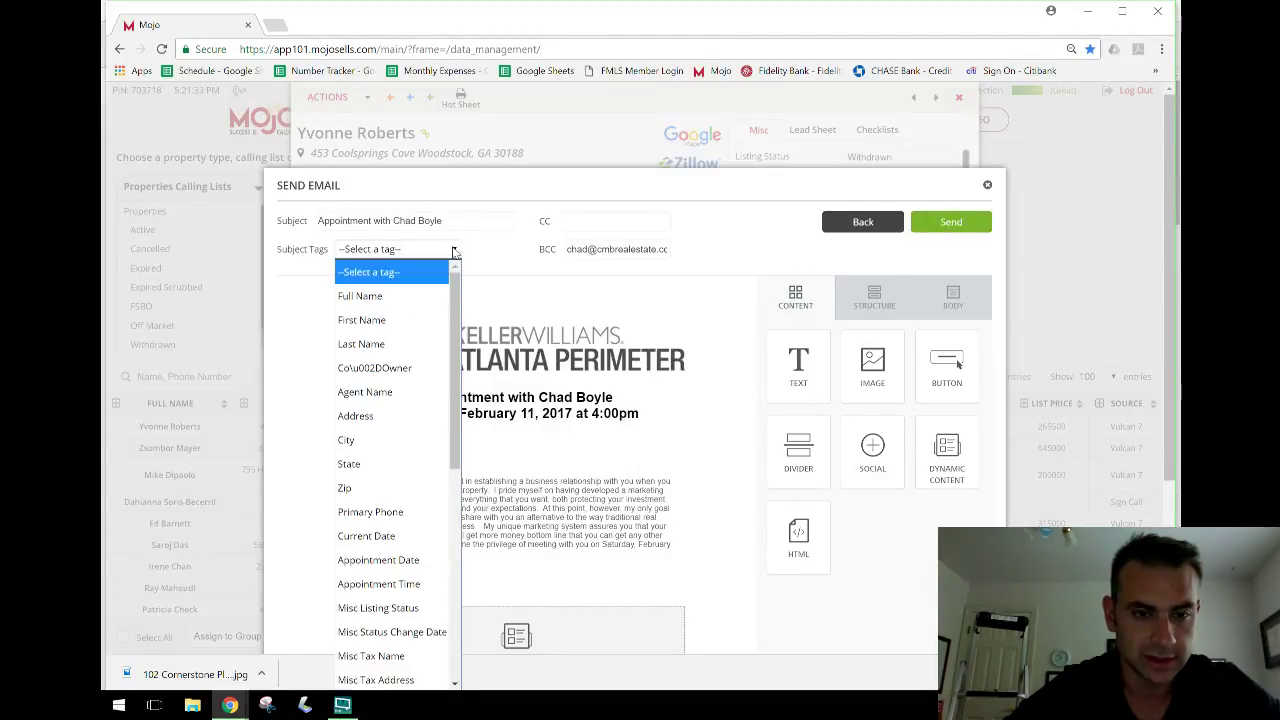
{"action": "left_click", "coordinate": [453, 252]}
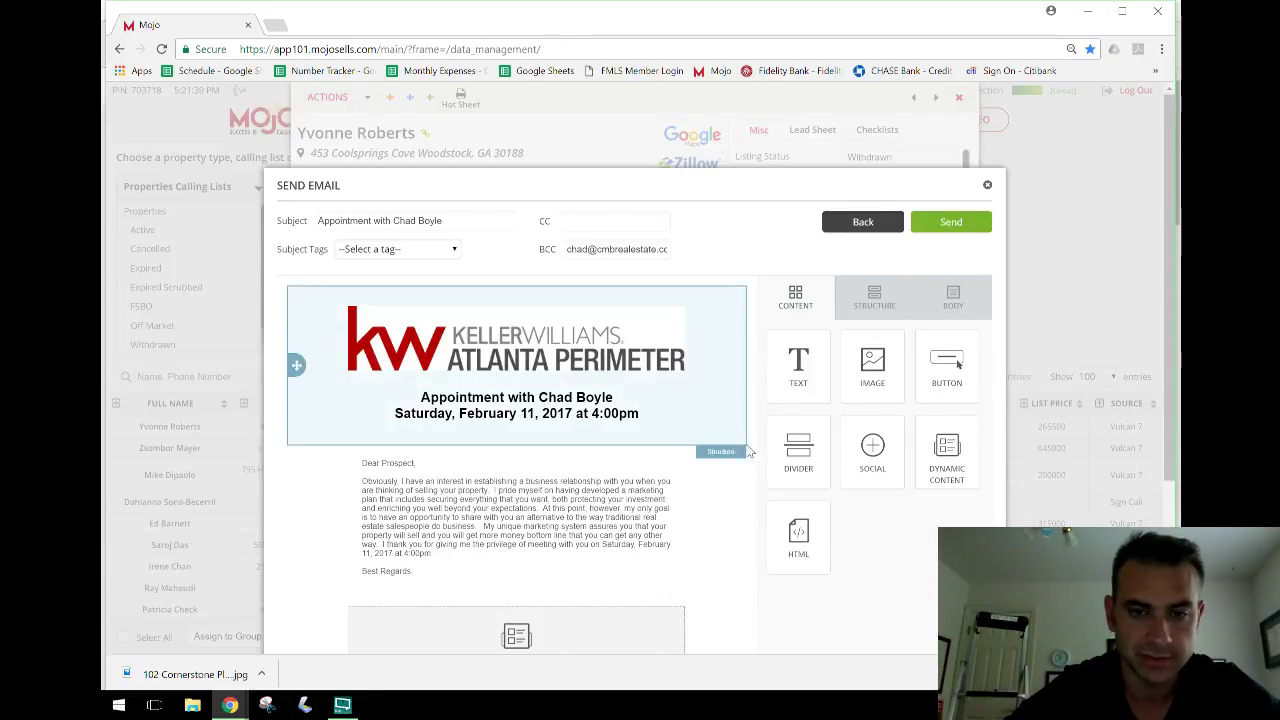
Step: Change the appointment date and time in the email's heading to September 23, 2017 at 1:00pm
{"action": "scroll", "coordinate": [757, 433], "scroll_direction": "down", "scroll_amount": 2}
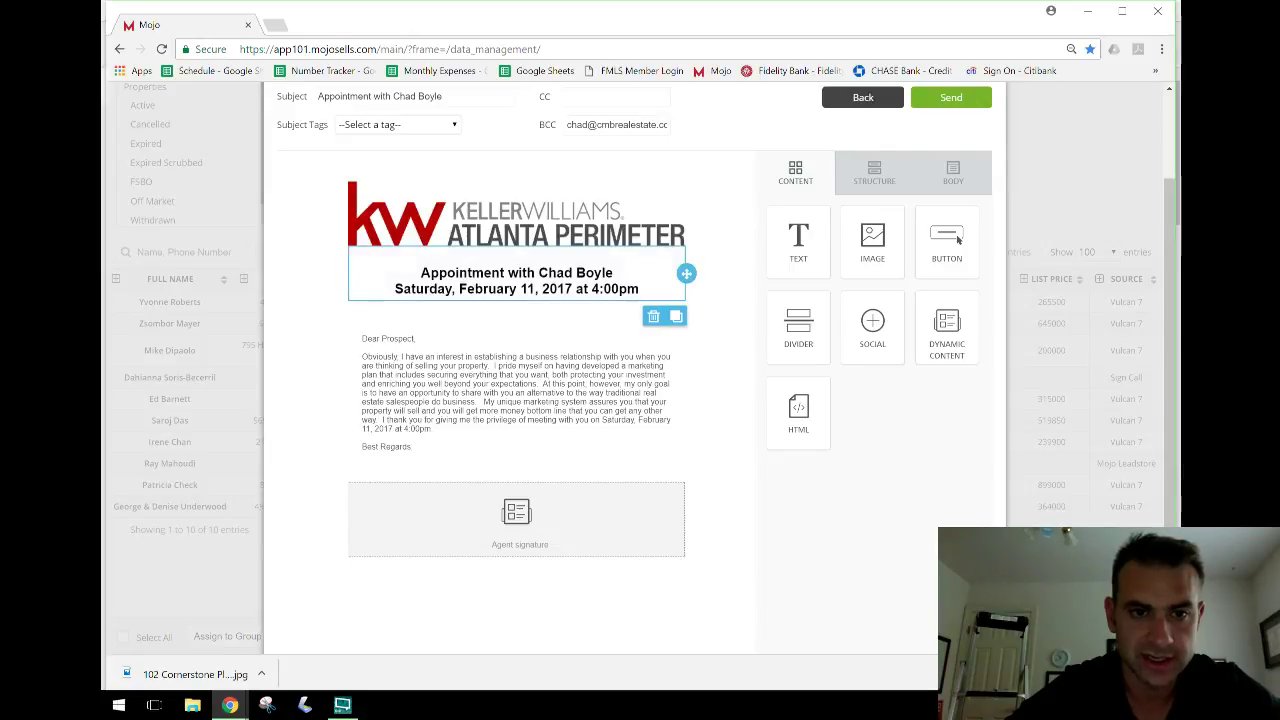
{"action": "left_click", "coordinate": [636, 258]}
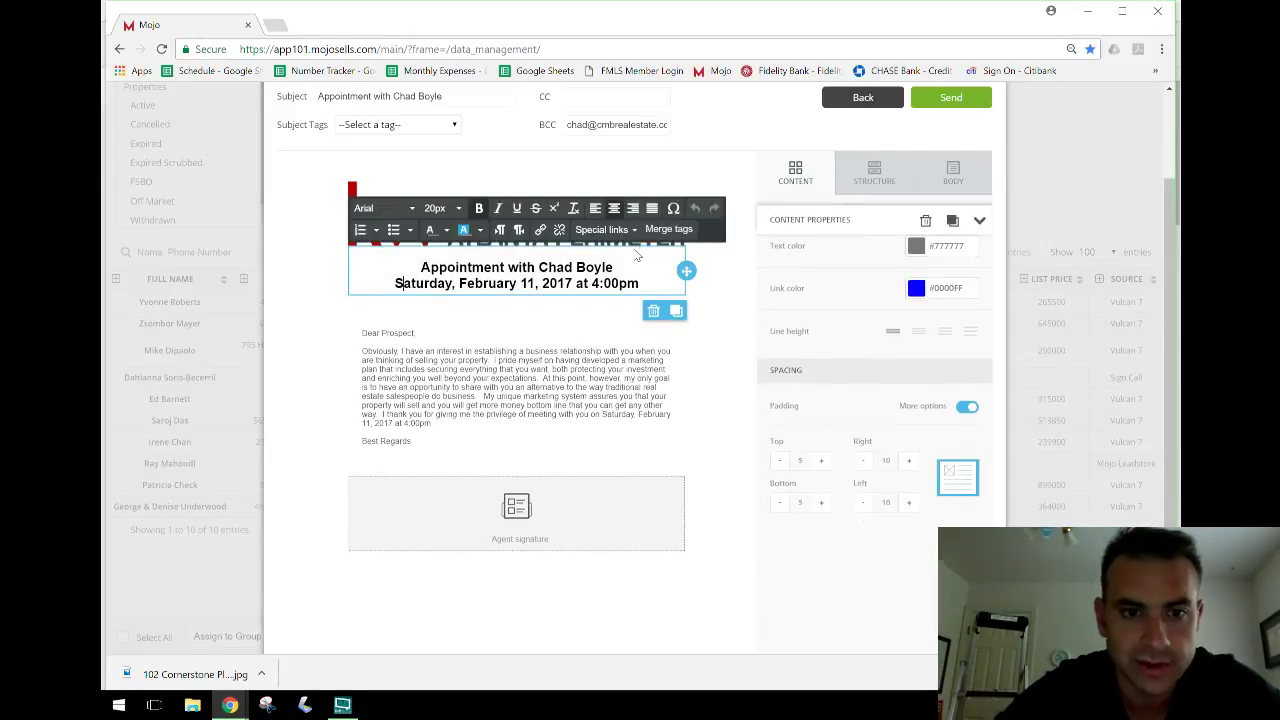
{"action": "key", "text": "shift+Right"}
{"action": "key", "text": "shift+Right"}
{"action": "key", "text": "shift+Right"}
{"action": "key", "text": "shift+Right"}
{"action": "key", "text": "shift+Right"}
{"action": "key", "text": "shift+Right"}
{"action": "key", "text": "shift+Right"}
{"action": "key", "text": "shift+Right"}
{"action": "key", "text": "shift+Right"}
{"action": "key", "text": "shift+Right"}
{"action": "key", "text": "shift+Right"}
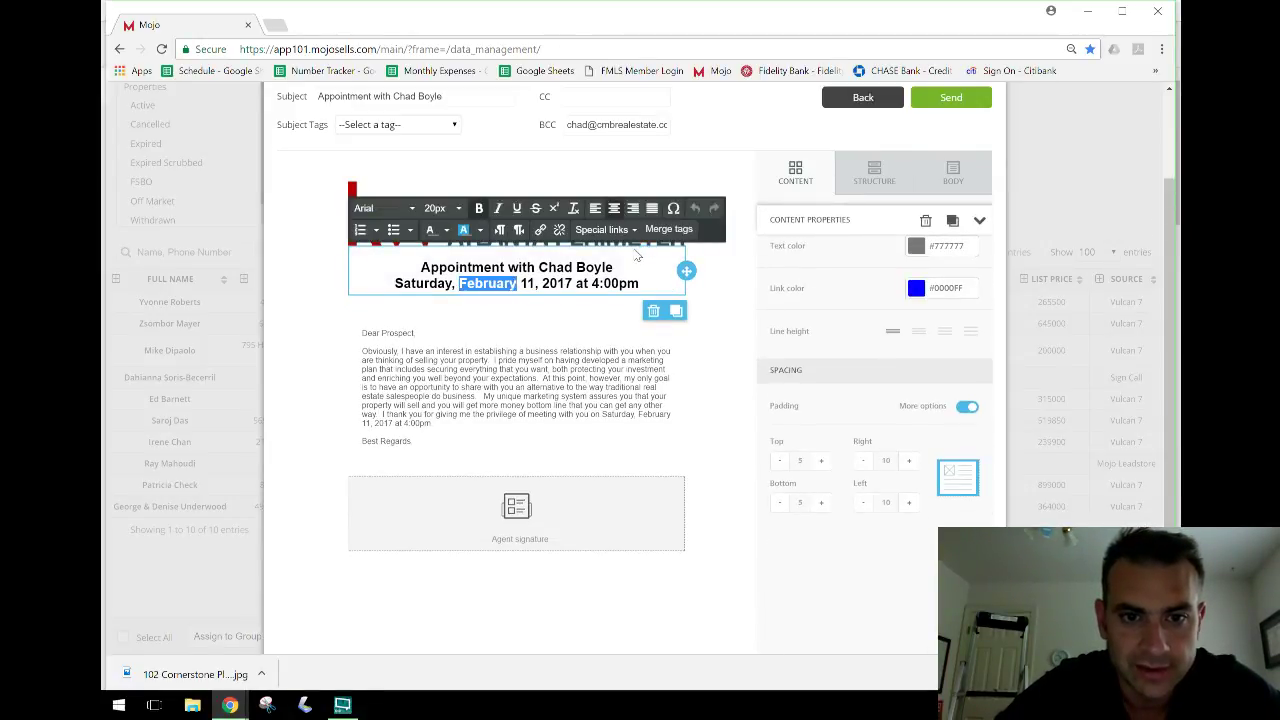
{"action": "type", "text": "September"}
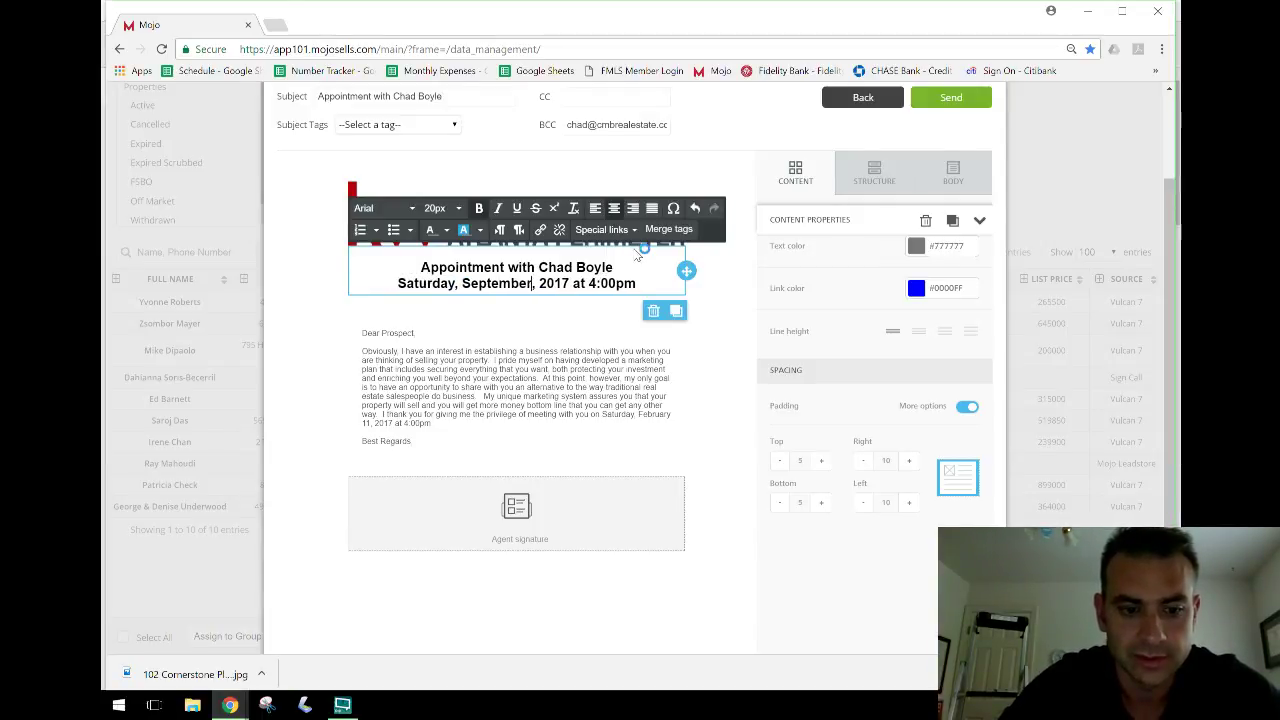
{"action": "type", "text": " 23"}
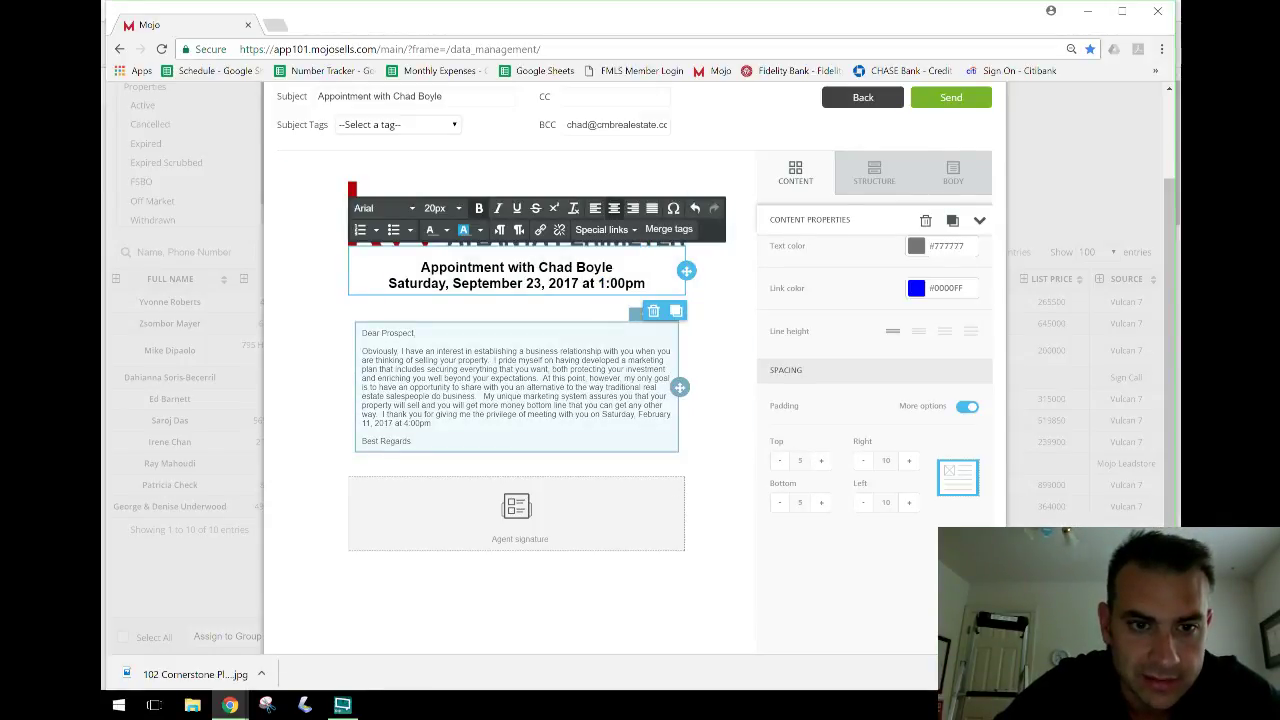
Step: Replace "Prospect" in the email's greeting with the contact's first name
{"action": "left_click", "coordinate": [515, 390]}
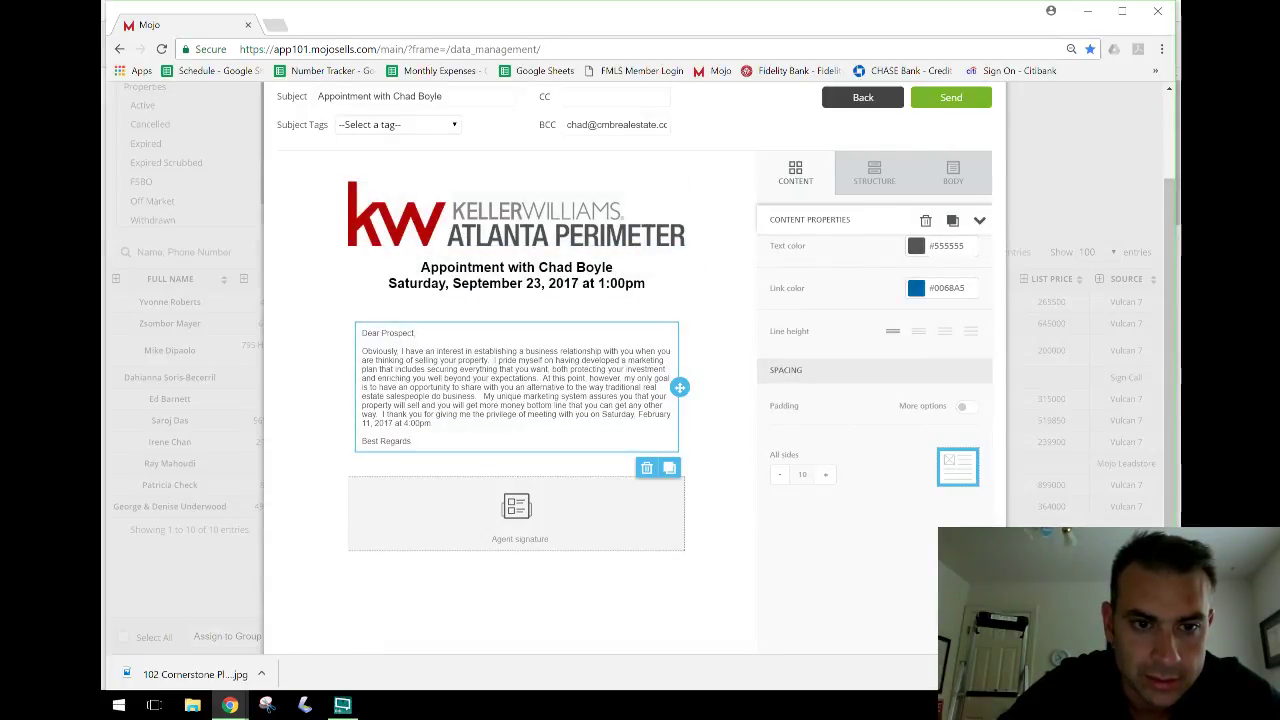
{"action": "left_click", "coordinate": [388, 333]}
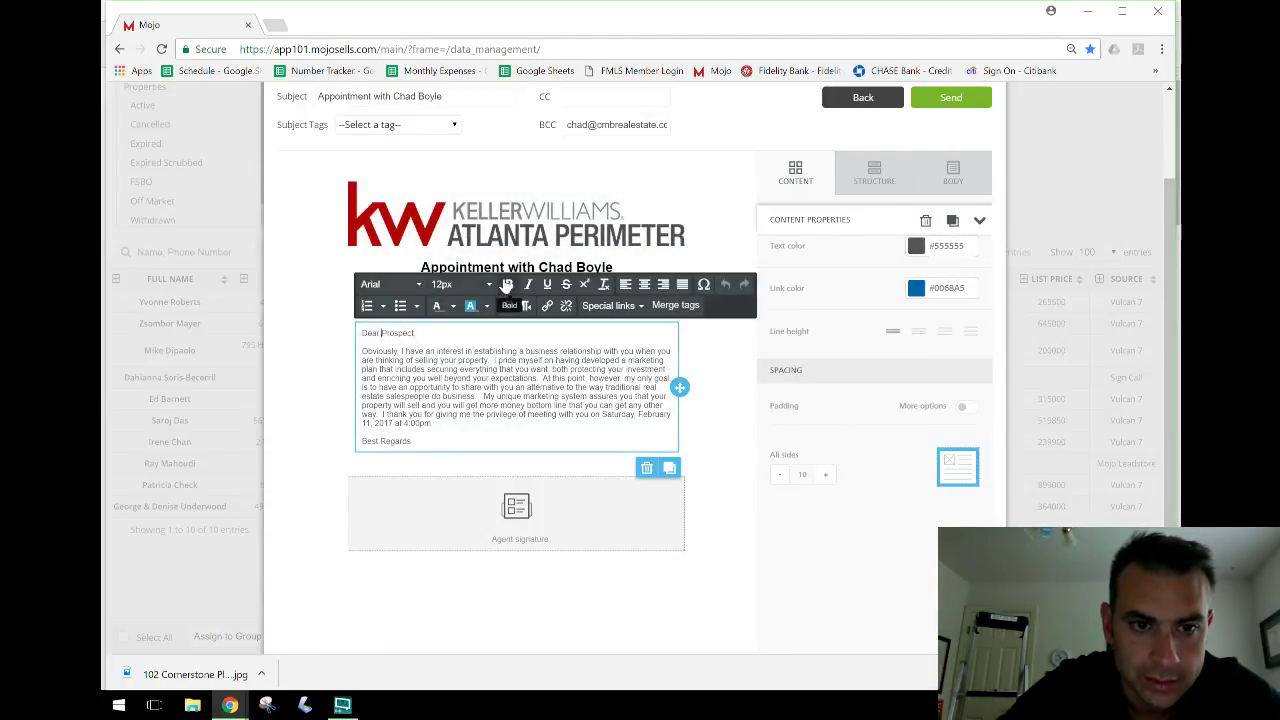
{"action": "key", "text": "shift+Right"}
{"action": "key", "text": "shift+Right"}
{"action": "key", "text": "shift+Right"}
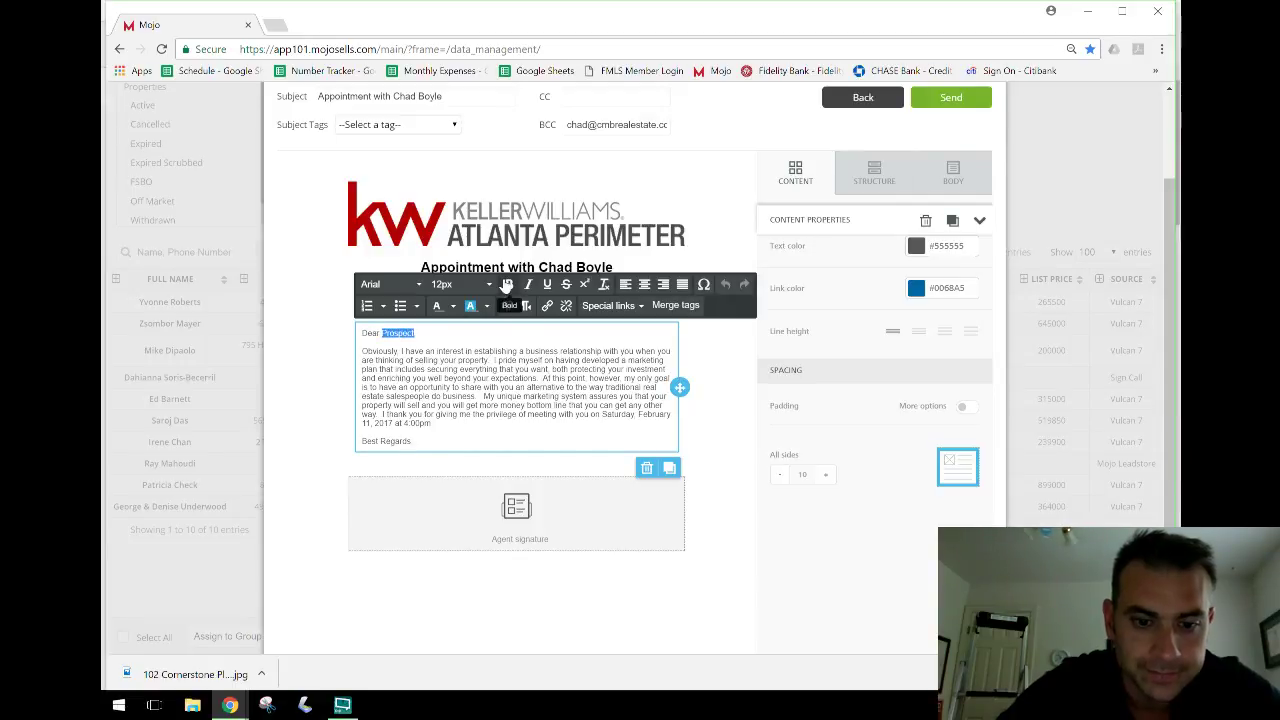
{"action": "type", "text": "Yvonn"}
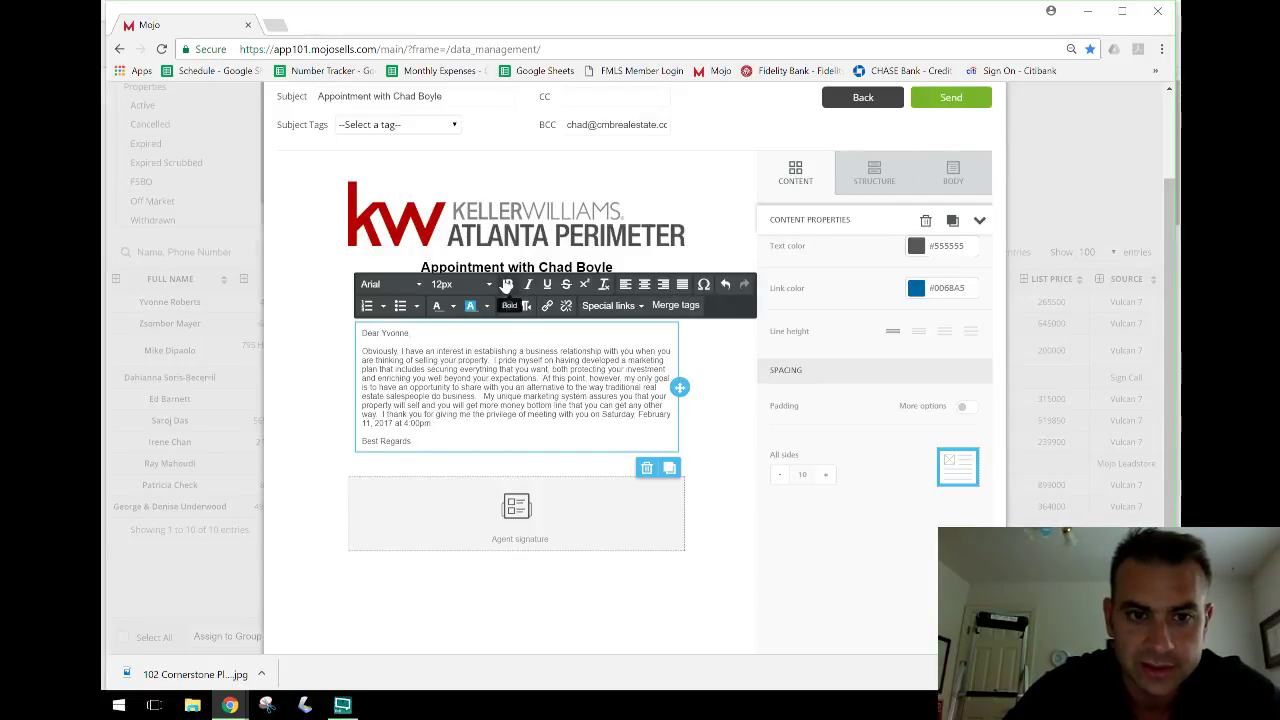
{"action": "type", "text": "e,"}
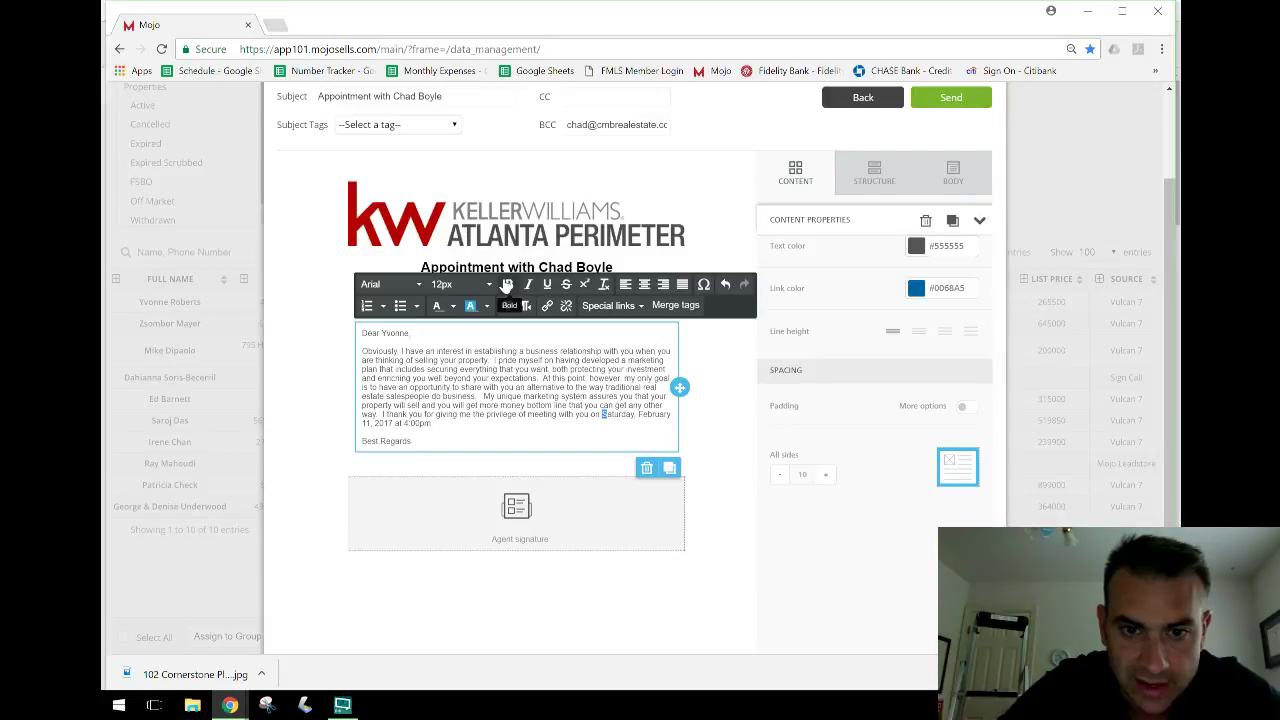
Step: Change the meeting date in the body paragraph to September 23, 2017 at 1:00pm, and close the email without sending it
{"action": "key", "text": "Right"}
{"action": "key", "text": "Right"}
{"action": "key", "text": "Right"}
{"action": "key", "text": "Right"}
{"action": "key", "text": "Right"}
{"action": "key", "text": "Right"}
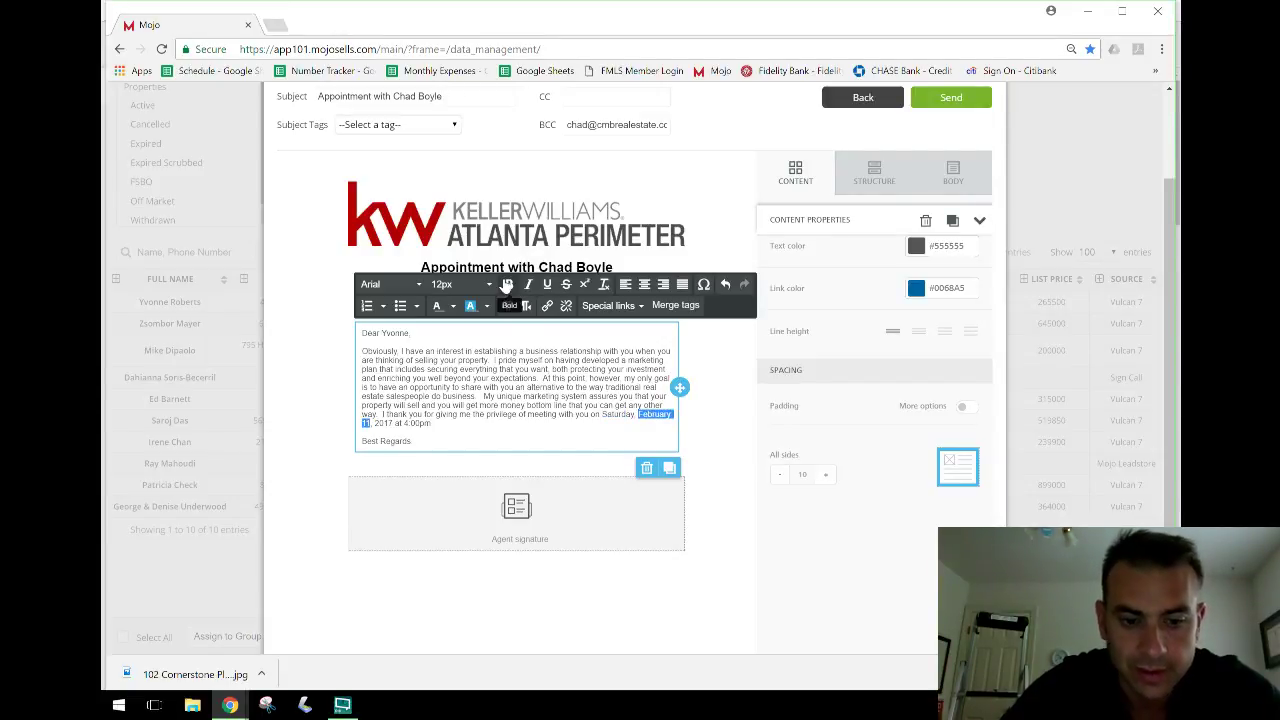
{"action": "type", "text": "September"}
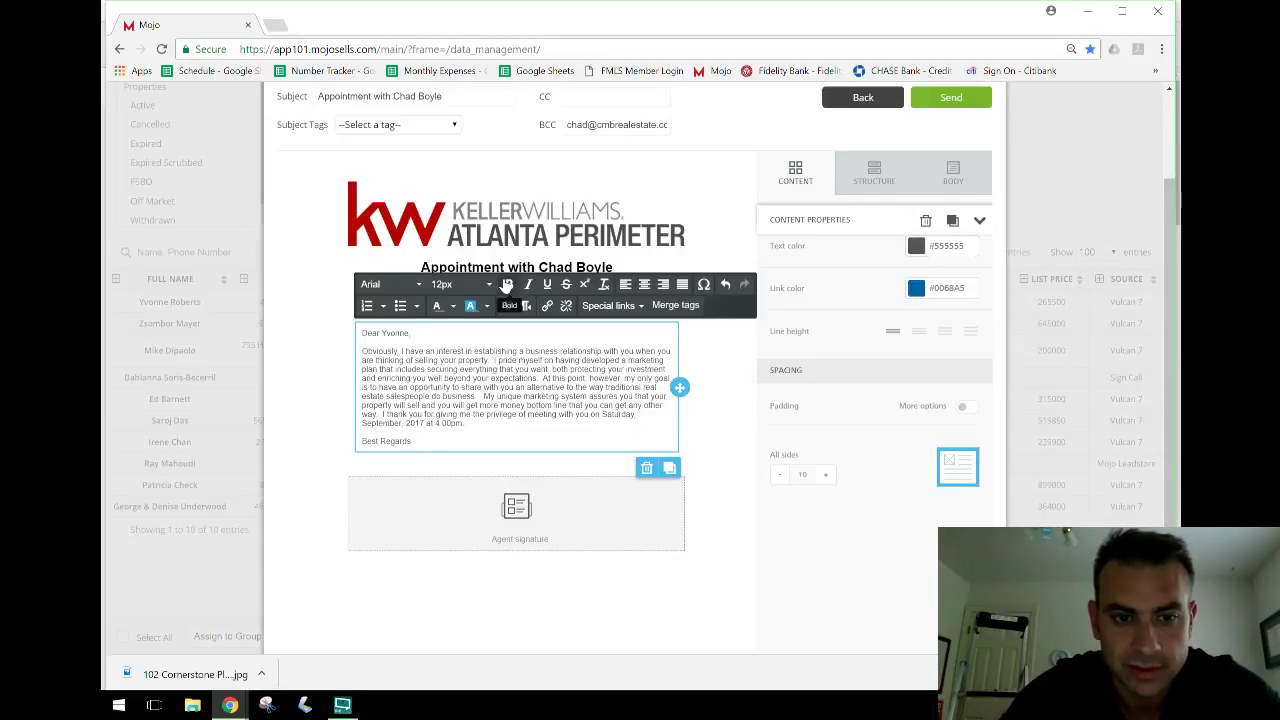
{"action": "type", "text": " 23"}
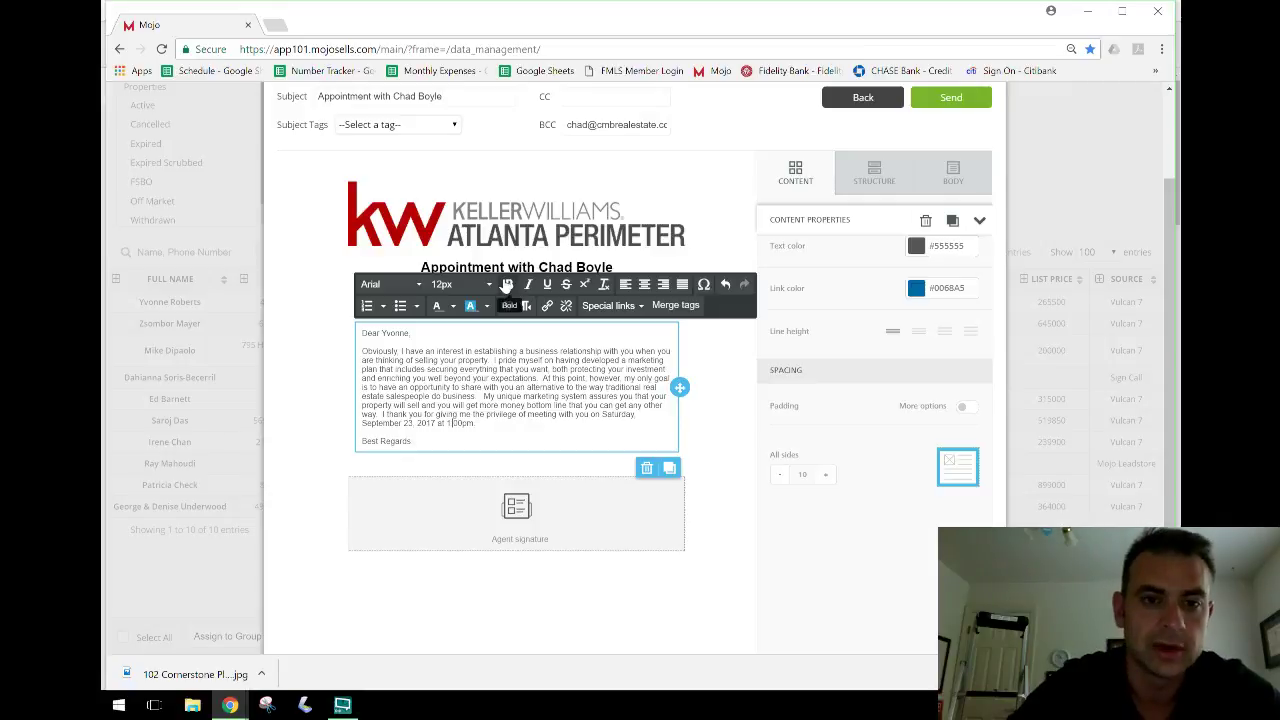
{"action": "left_click", "coordinate": [752, 413]}
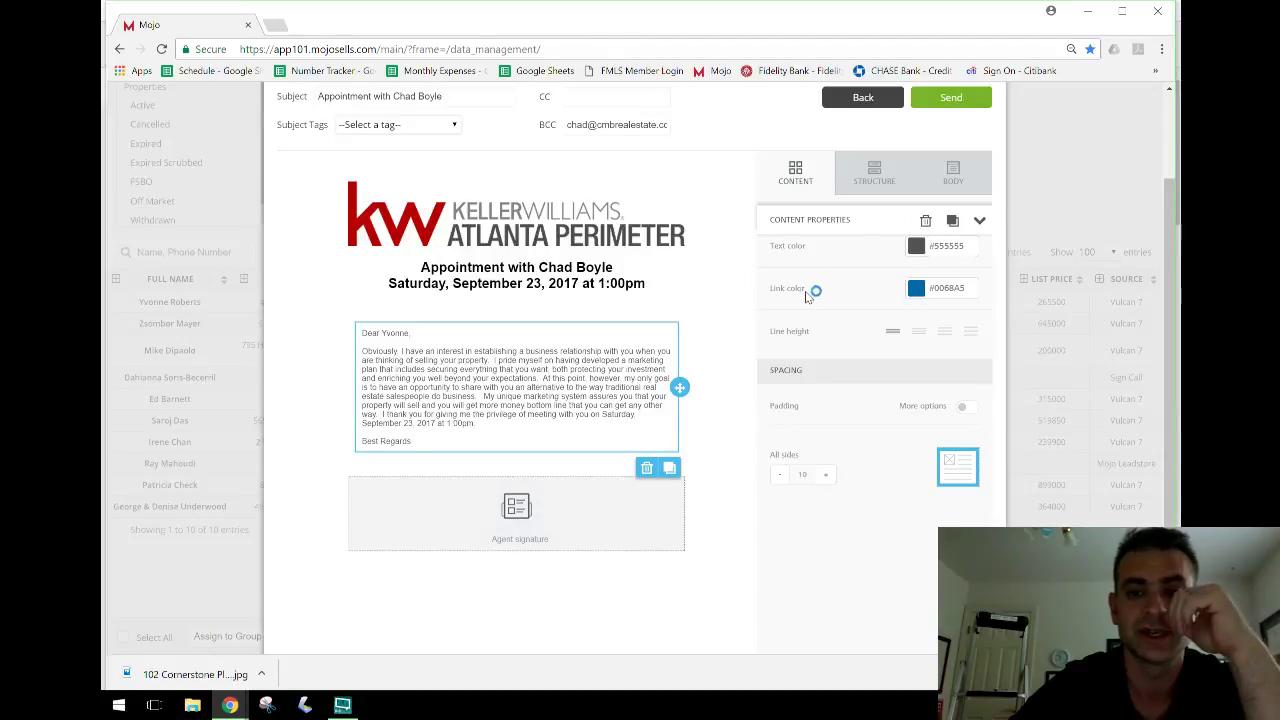
{"action": "scroll", "coordinate": [814, 290], "scroll_direction": "up", "scroll_amount": 2}
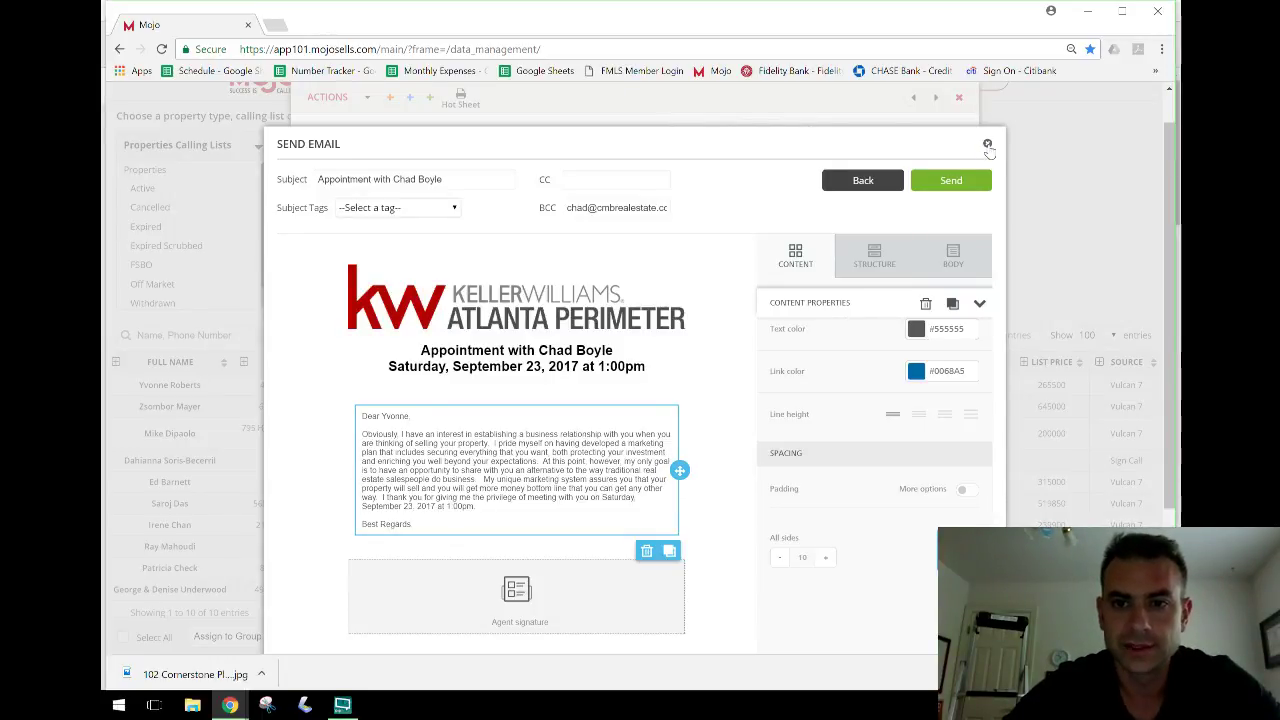
{"action": "left_click", "coordinate": [987, 144]}
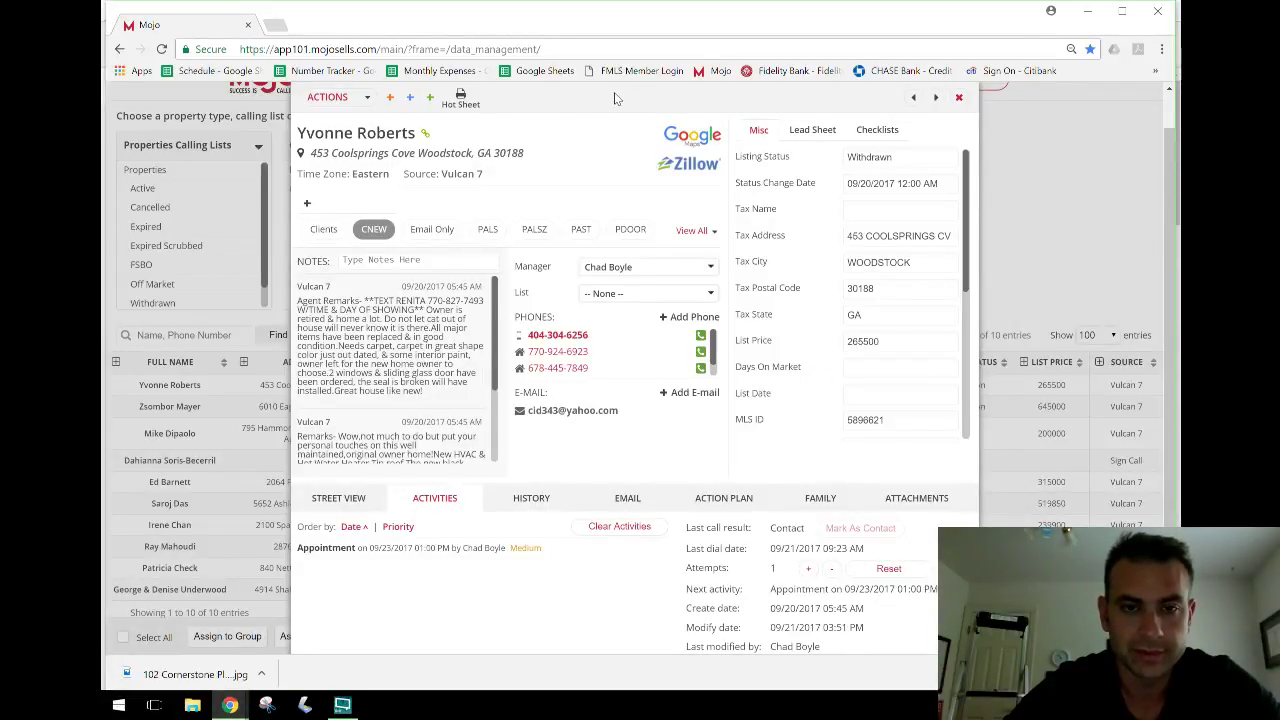
Step: Show the contact's email history and open the sent appointment email to review its body and signature
{"action": "mouse_move", "coordinate": [652, 432]}
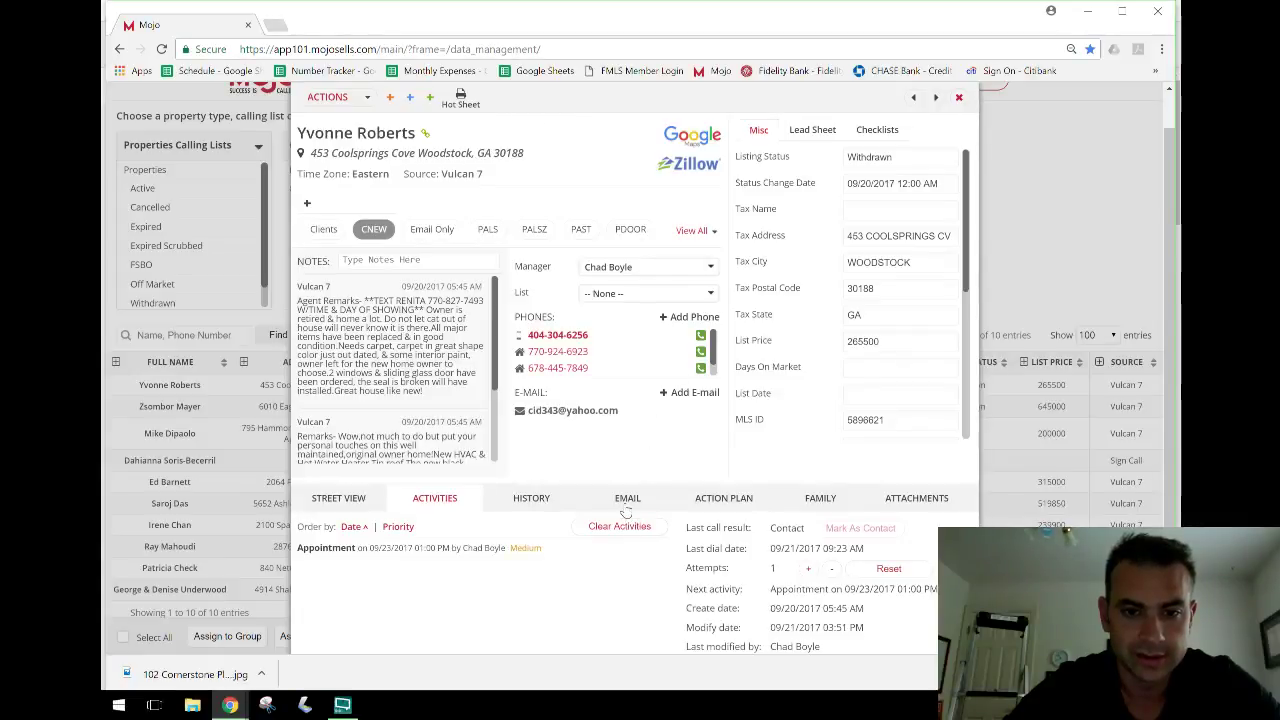
{"action": "left_click", "coordinate": [627, 500]}
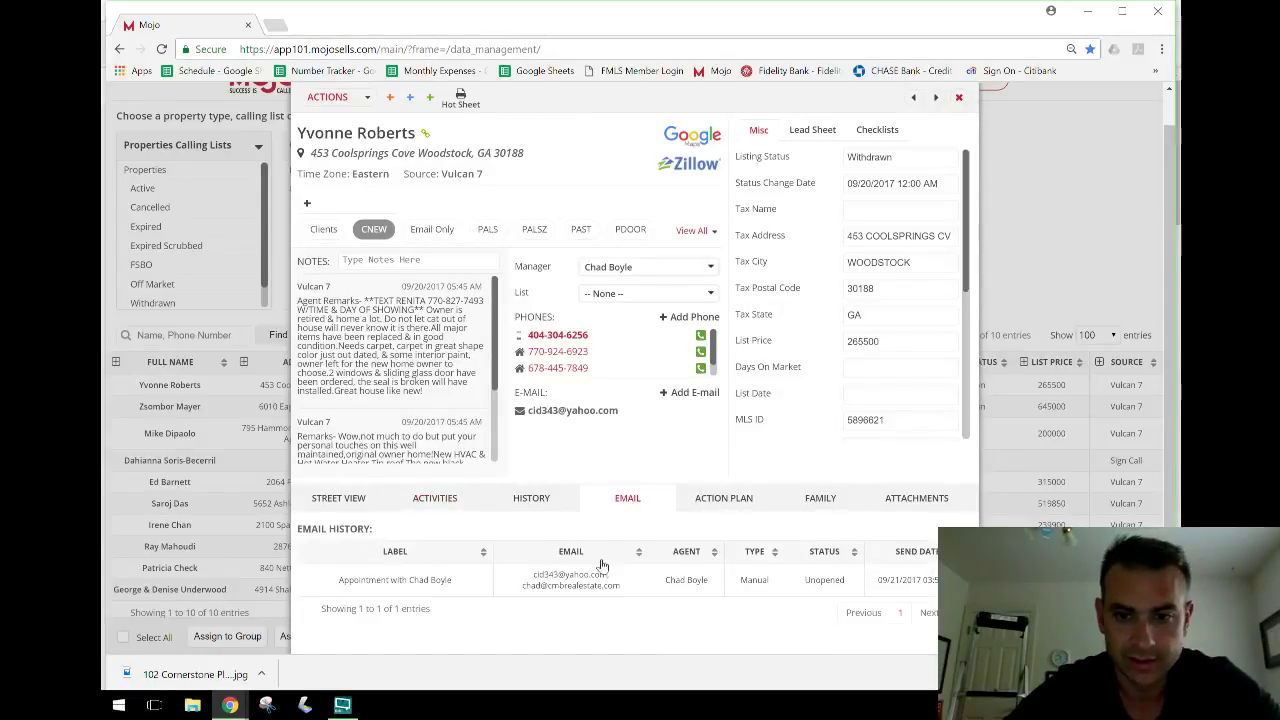
{"action": "scroll", "coordinate": [600, 565], "scroll_direction": "down", "scroll_amount": 1}
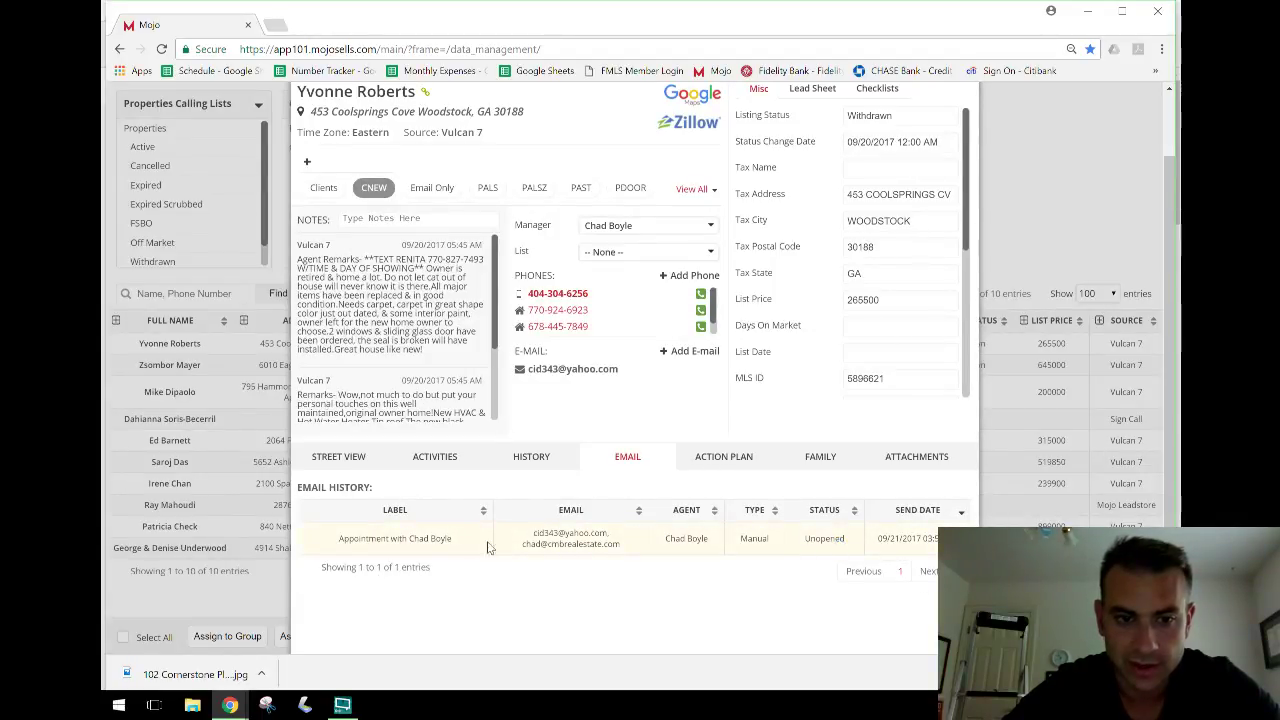
{"action": "double_click", "coordinate": [420, 538]}
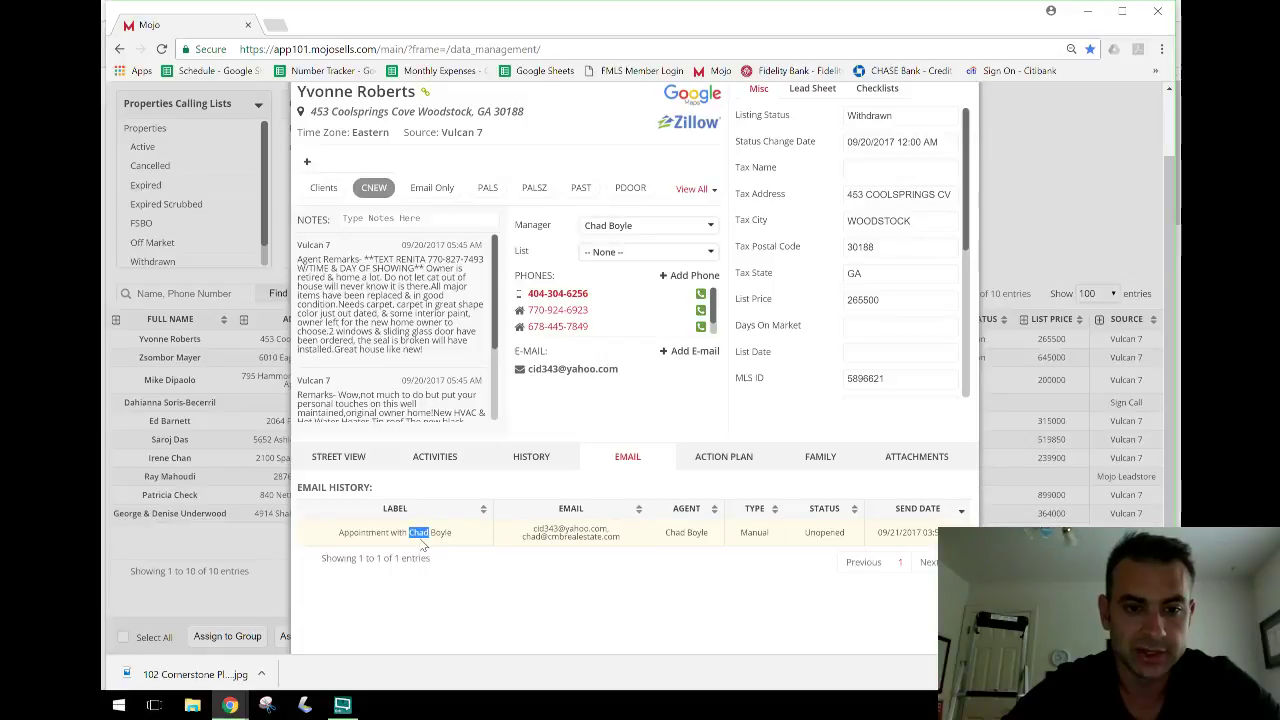
{"action": "scroll", "coordinate": [755, 452], "scroll_direction": "down", "scroll_amount": 3}
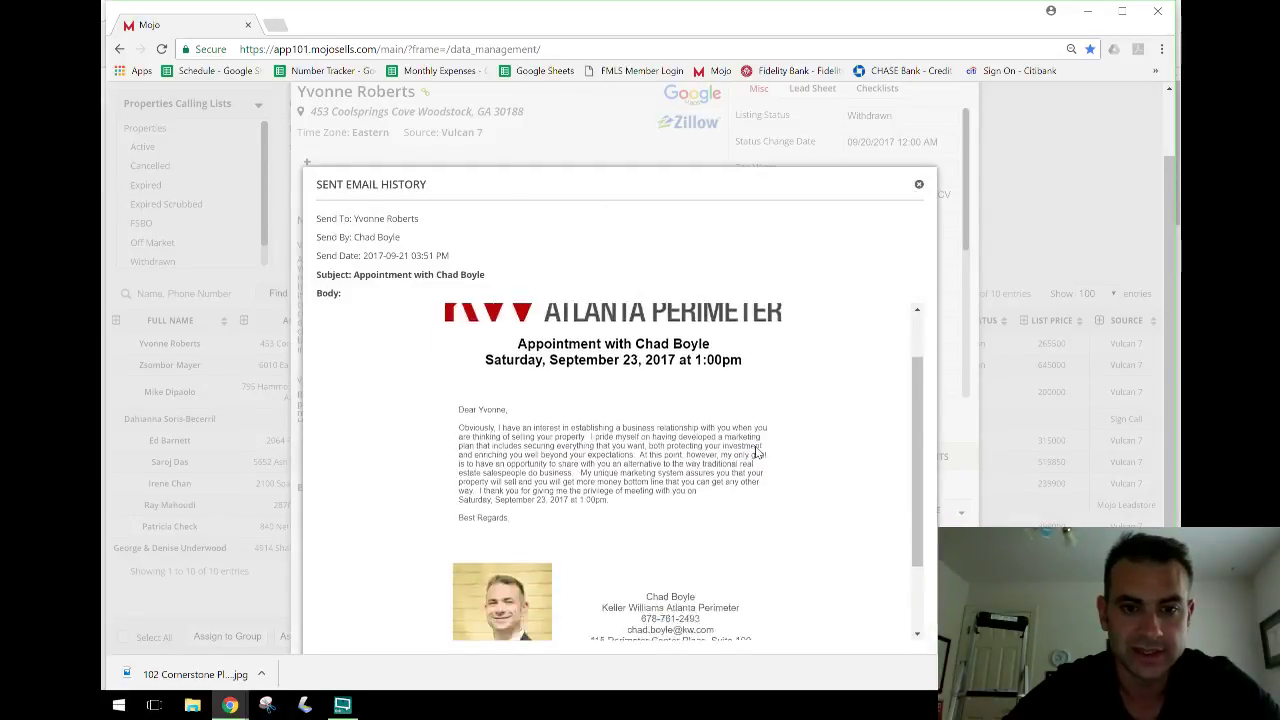
{"action": "scroll", "coordinate": [757, 455], "scroll_direction": "up", "scroll_amount": 3}
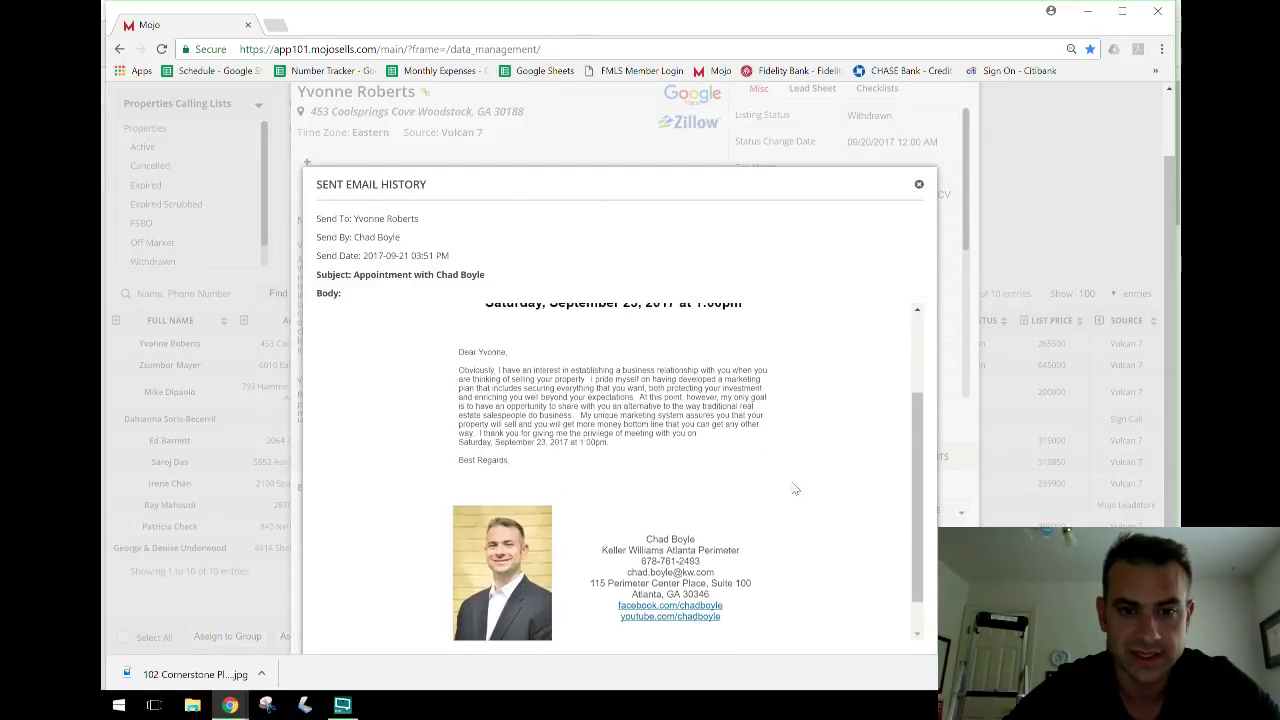
Step: Review the sent appointment email from its heading to its signature, and close both the email and the contact's record
{"action": "scroll", "coordinate": [765, 470], "scroll_direction": "up", "scroll_amount": 1}
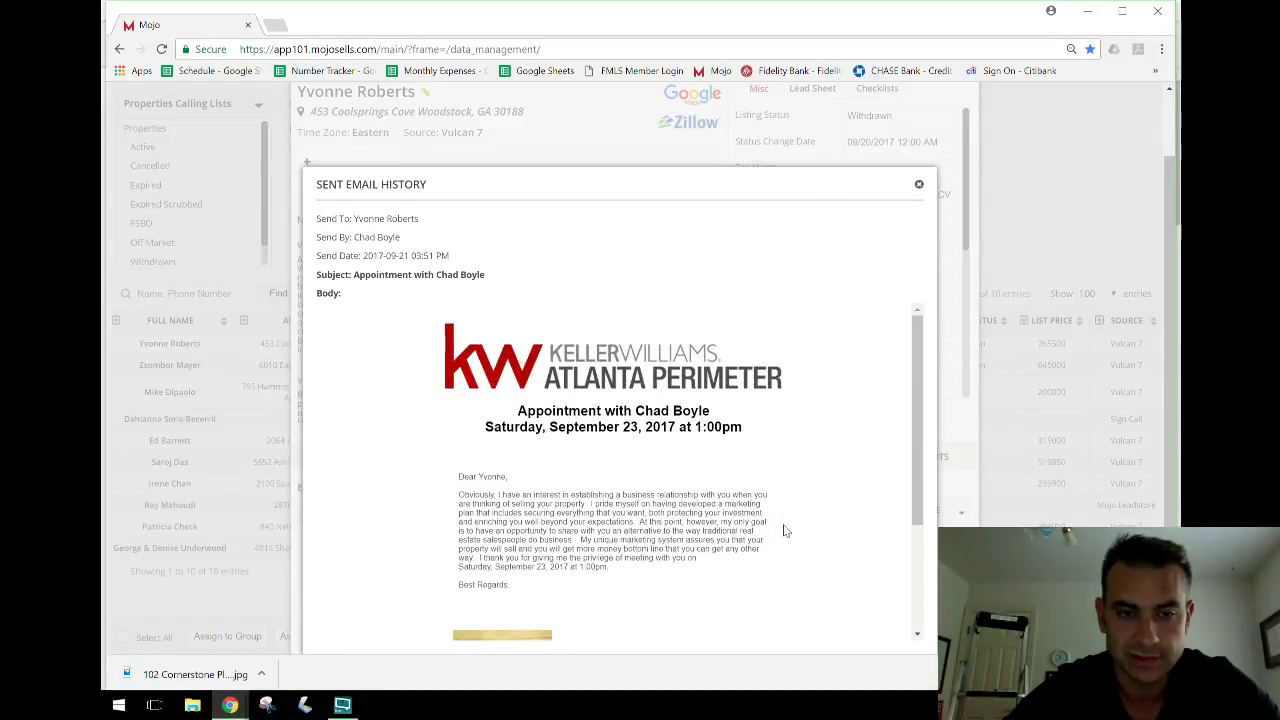
{"action": "scroll", "coordinate": [828, 514], "scroll_direction": "down", "scroll_amount": 1}
{"action": "scroll", "coordinate": [826, 513], "scroll_direction": "down", "scroll_amount": 1}
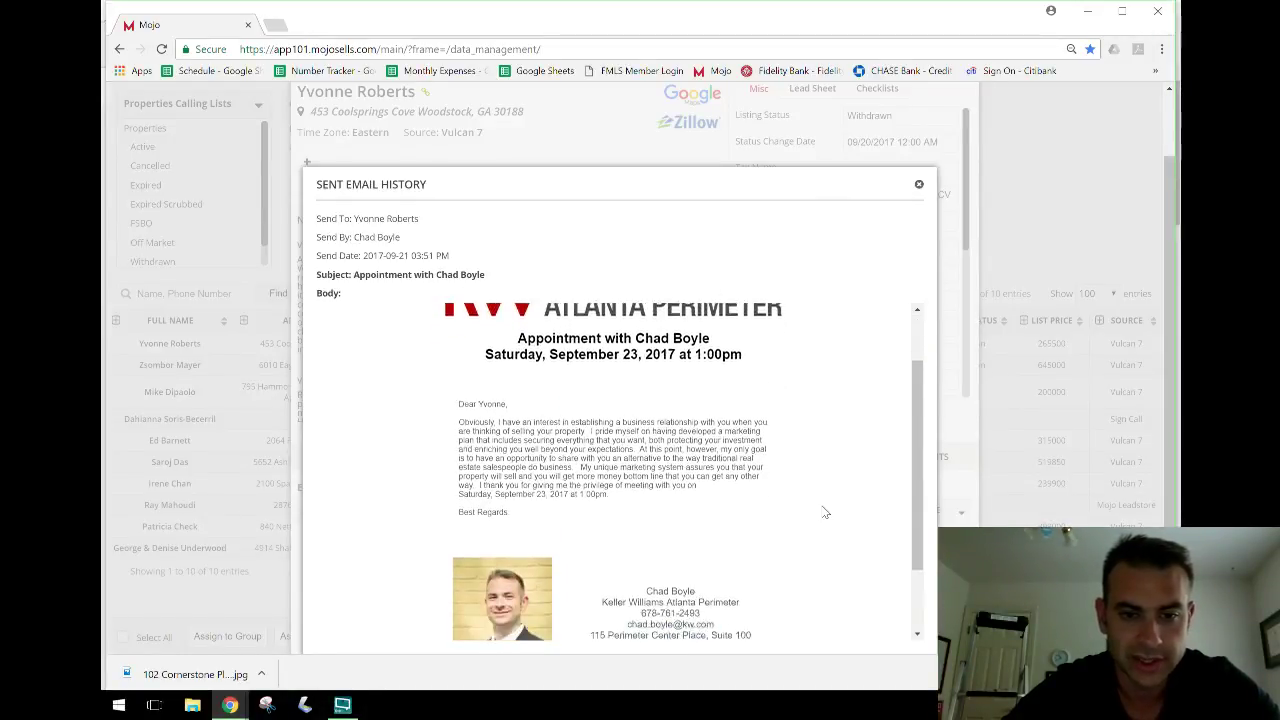
{"action": "scroll", "coordinate": [826, 513], "scroll_direction": "down", "scroll_amount": 2}
{"action": "scroll", "coordinate": [833, 494], "scroll_direction": "up", "scroll_amount": 5}
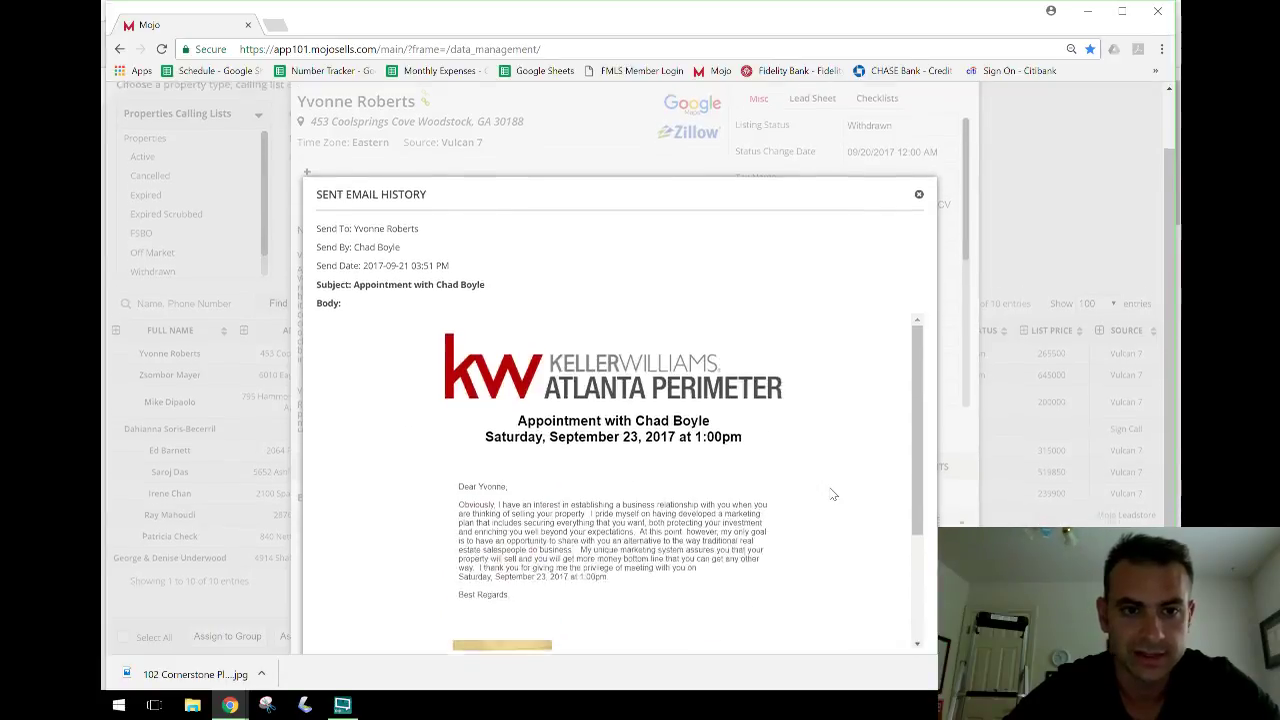
{"action": "scroll", "coordinate": [833, 494], "scroll_direction": "up", "scroll_amount": 1}
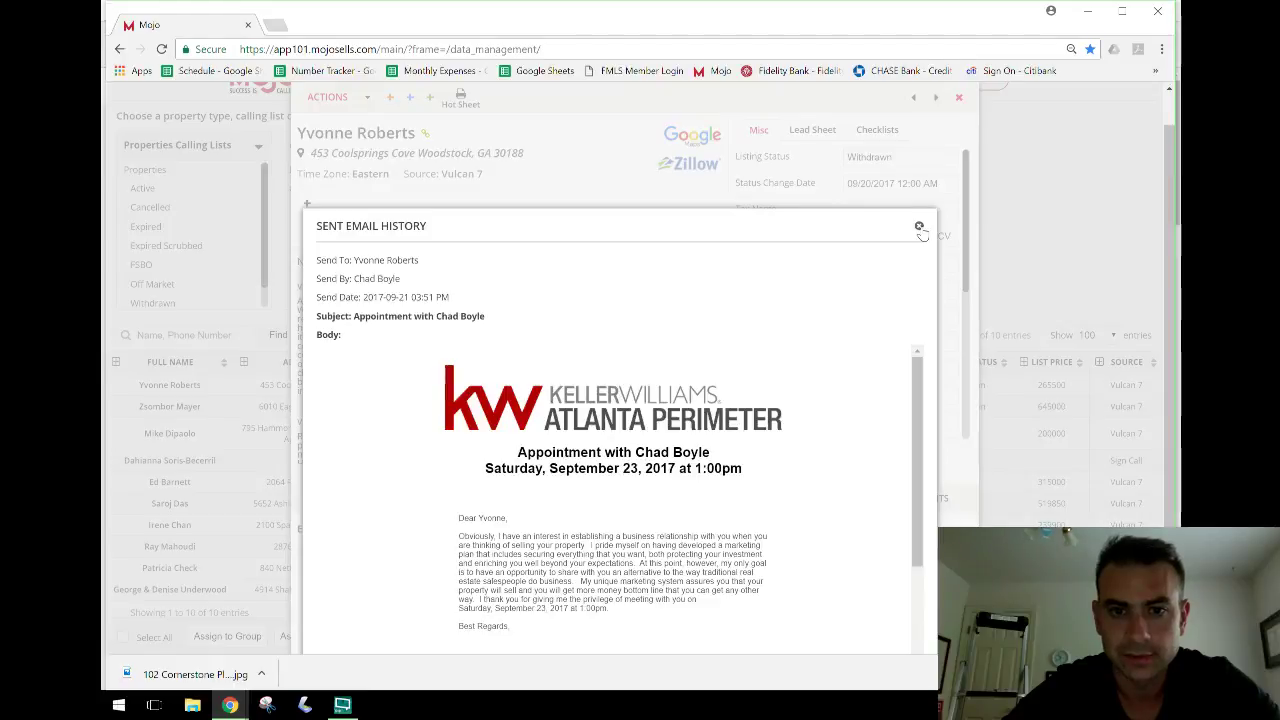
{"action": "left_click", "coordinate": [919, 227]}
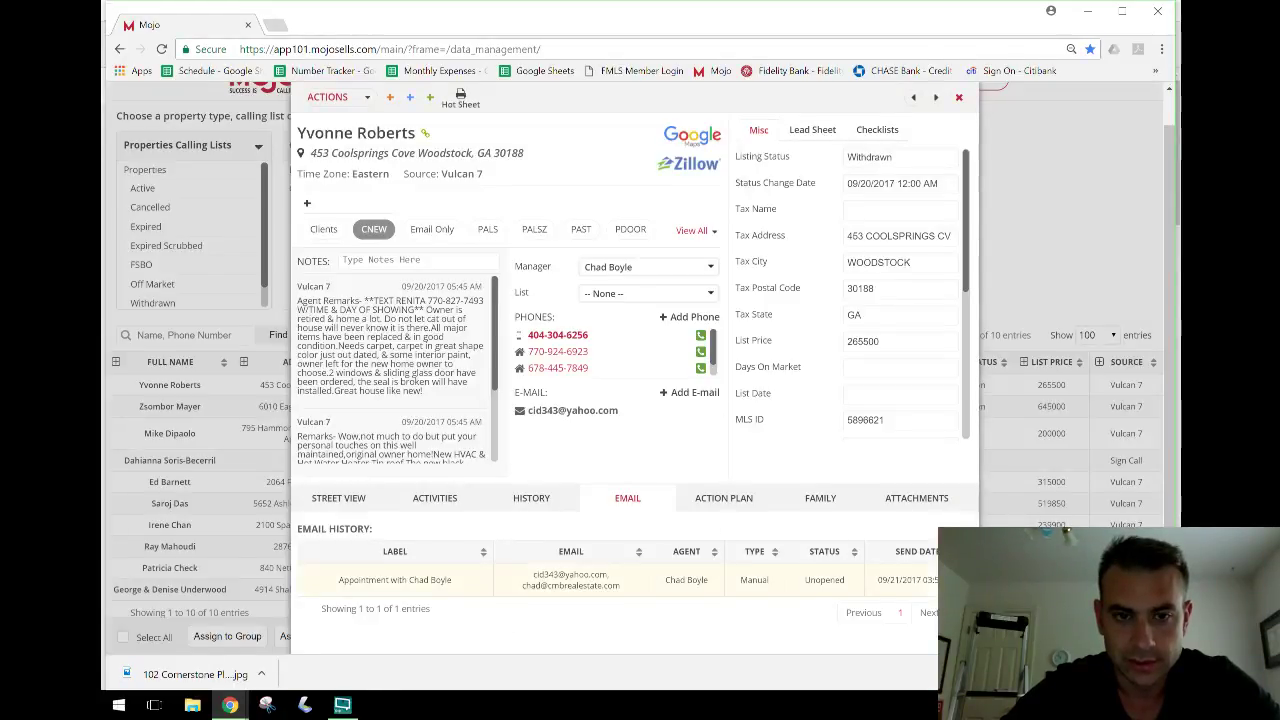
{"action": "scroll", "coordinate": [588, 145], "scroll_direction": "up", "scroll_amount": 1}
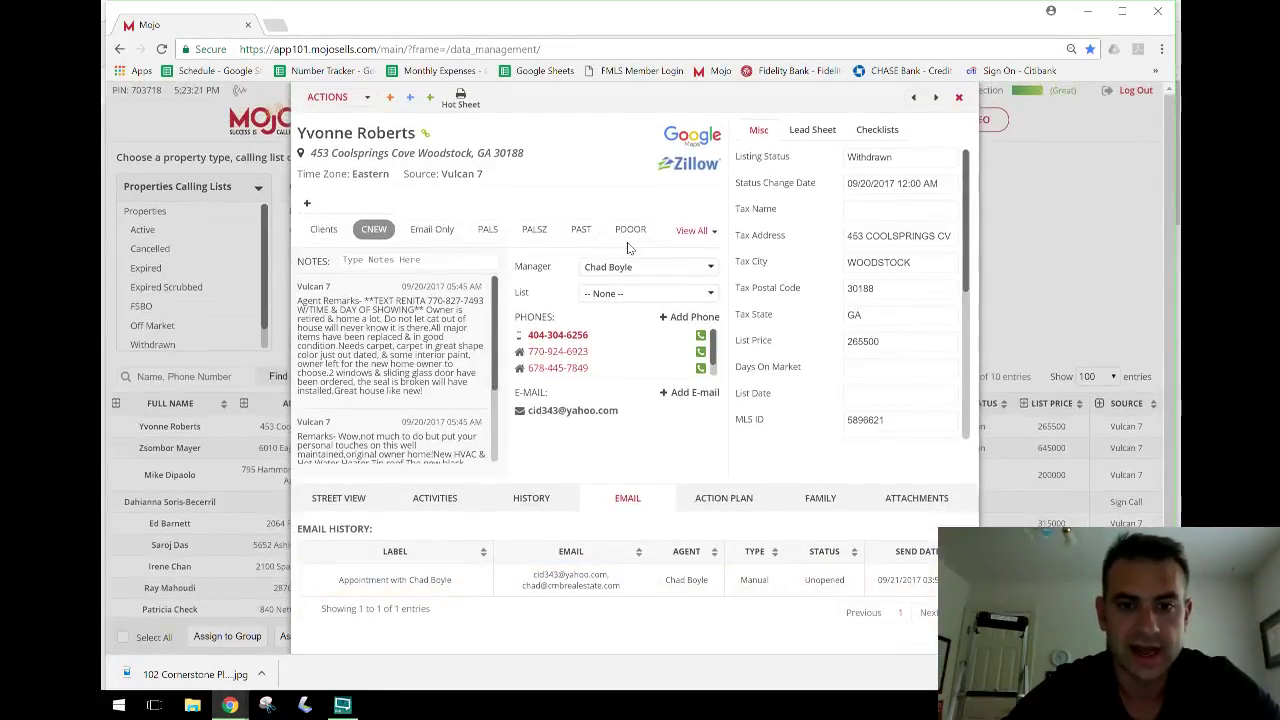
{"action": "mouse_move", "coordinate": [686, 422]}
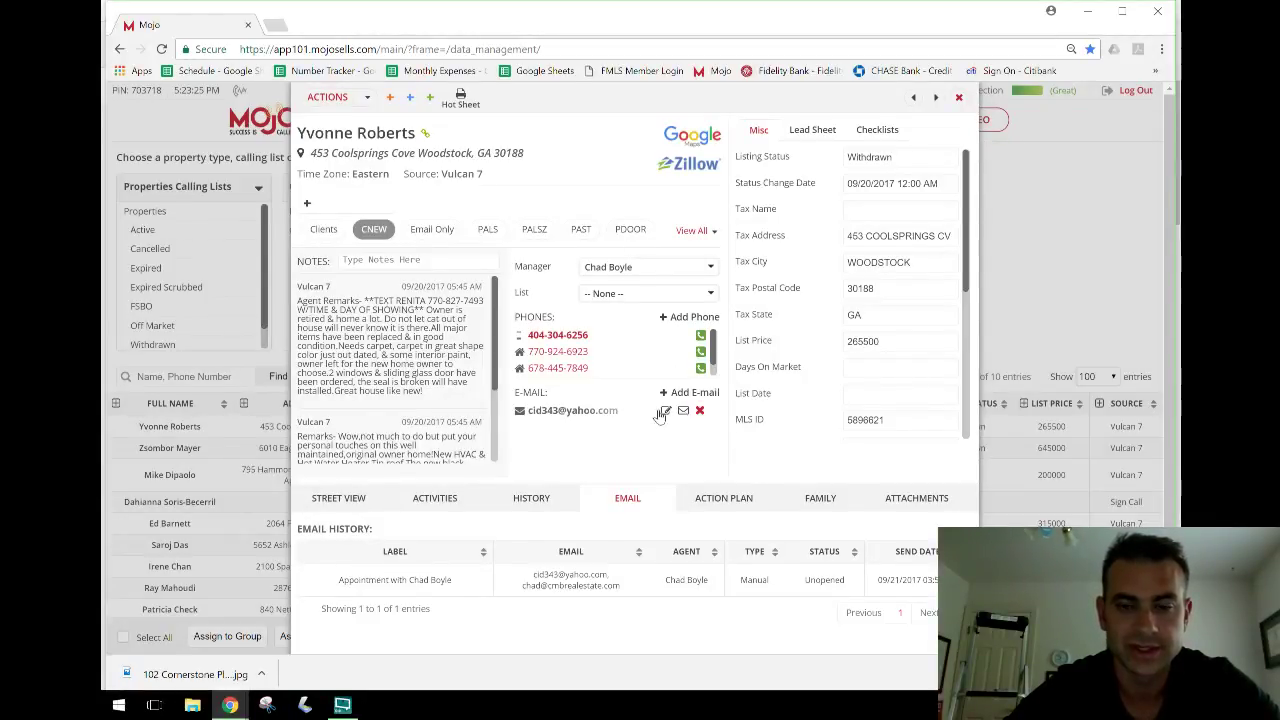
{"action": "left_click", "coordinate": [959, 101]}
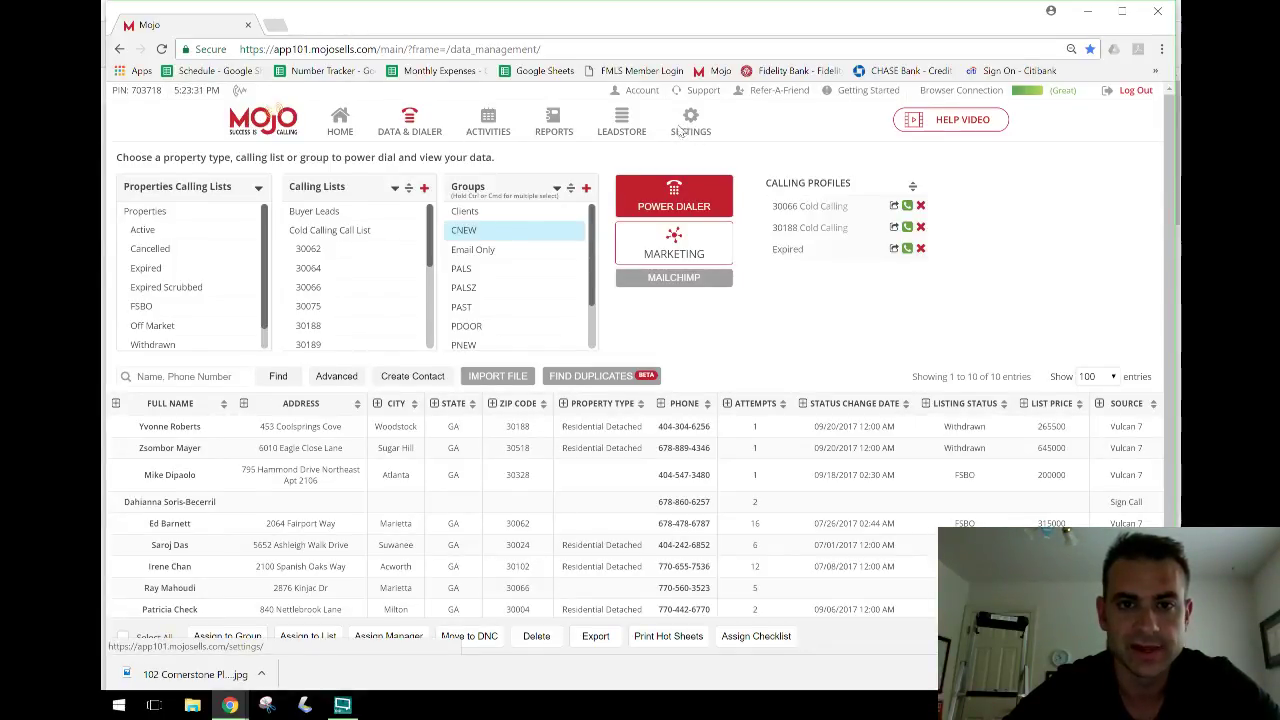
Step: Show the Email Status Report for the This Week interval
{"action": "left_click", "coordinate": [554, 123]}
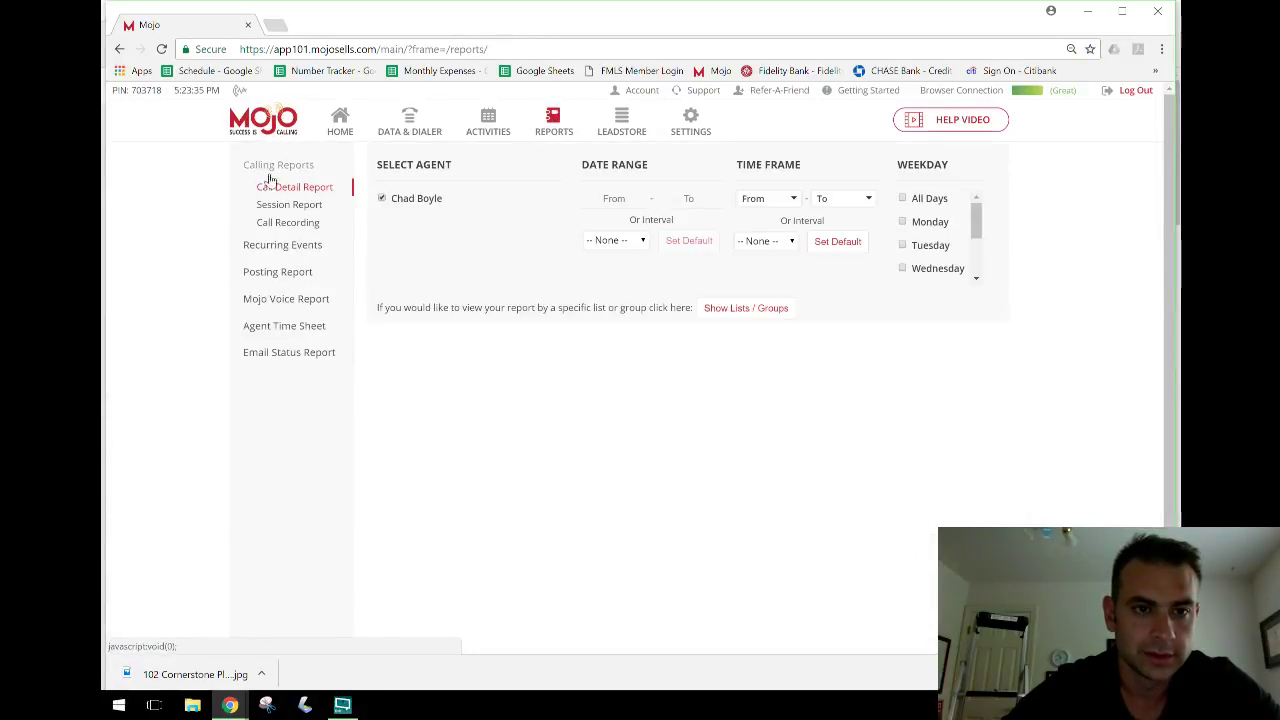
{"action": "left_click", "coordinate": [291, 356]}
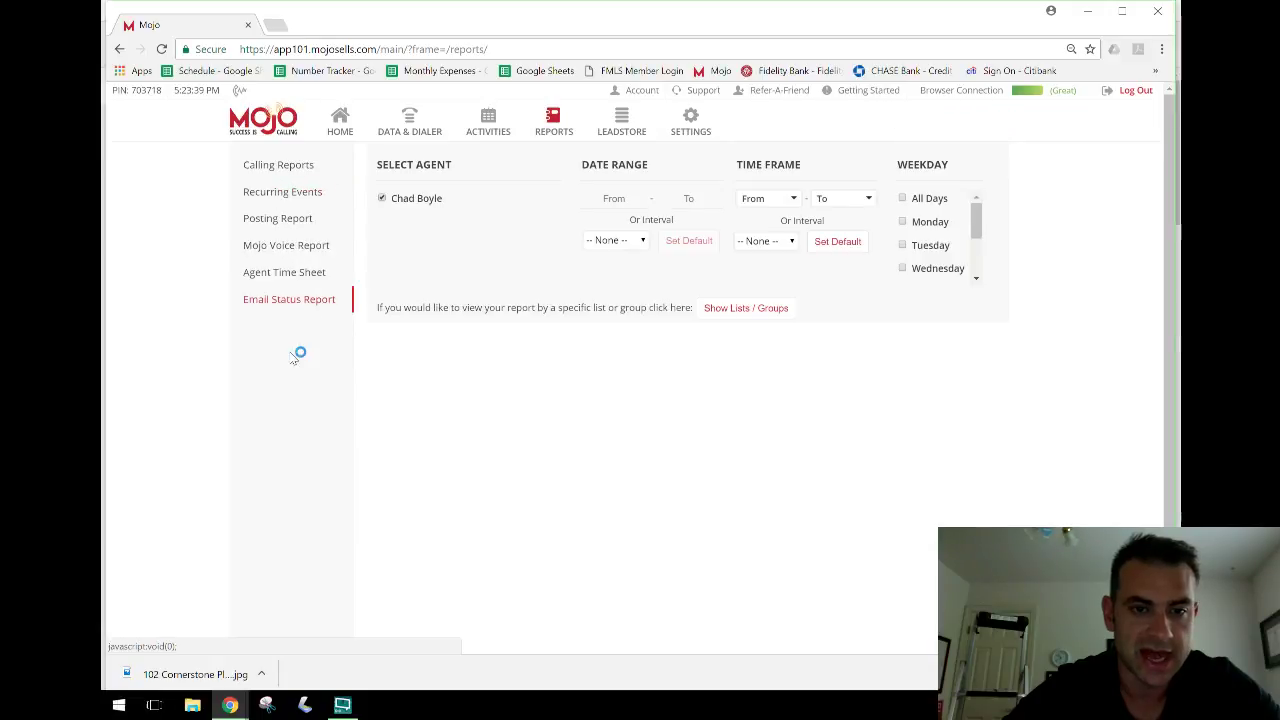
{"action": "left_click", "coordinate": [541, 237]}
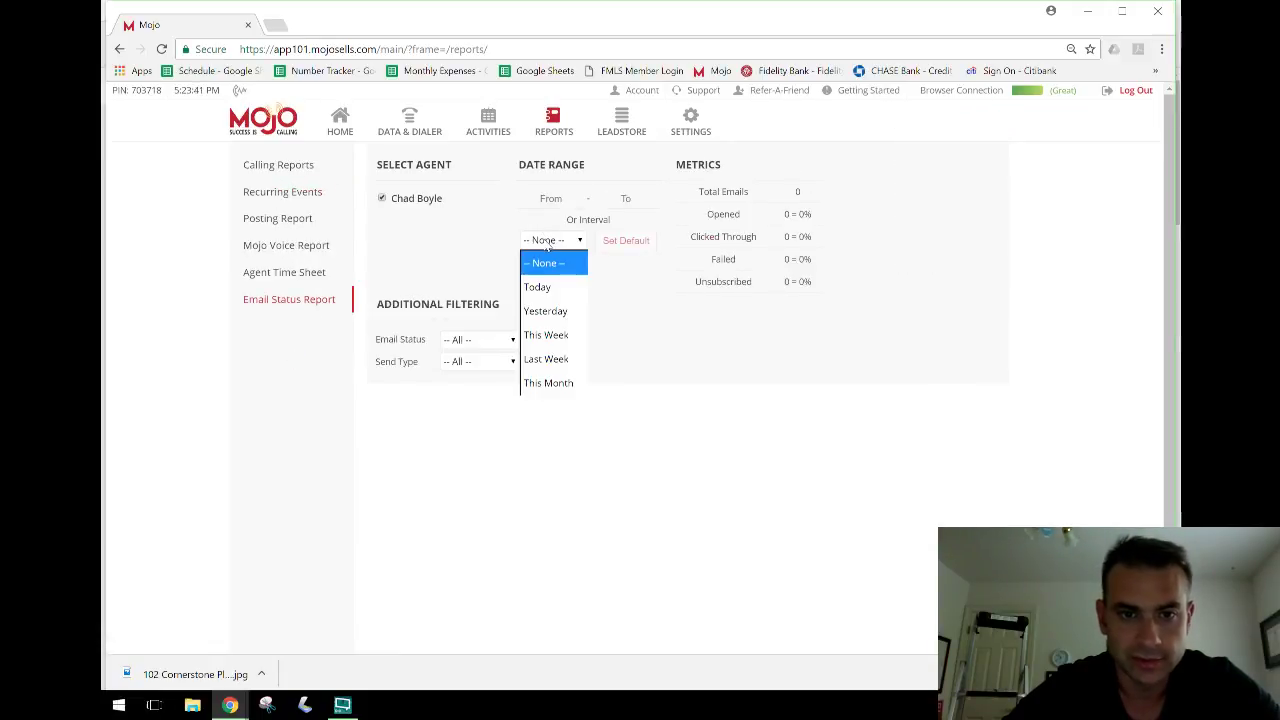
{"action": "left_click", "coordinate": [557, 335]}
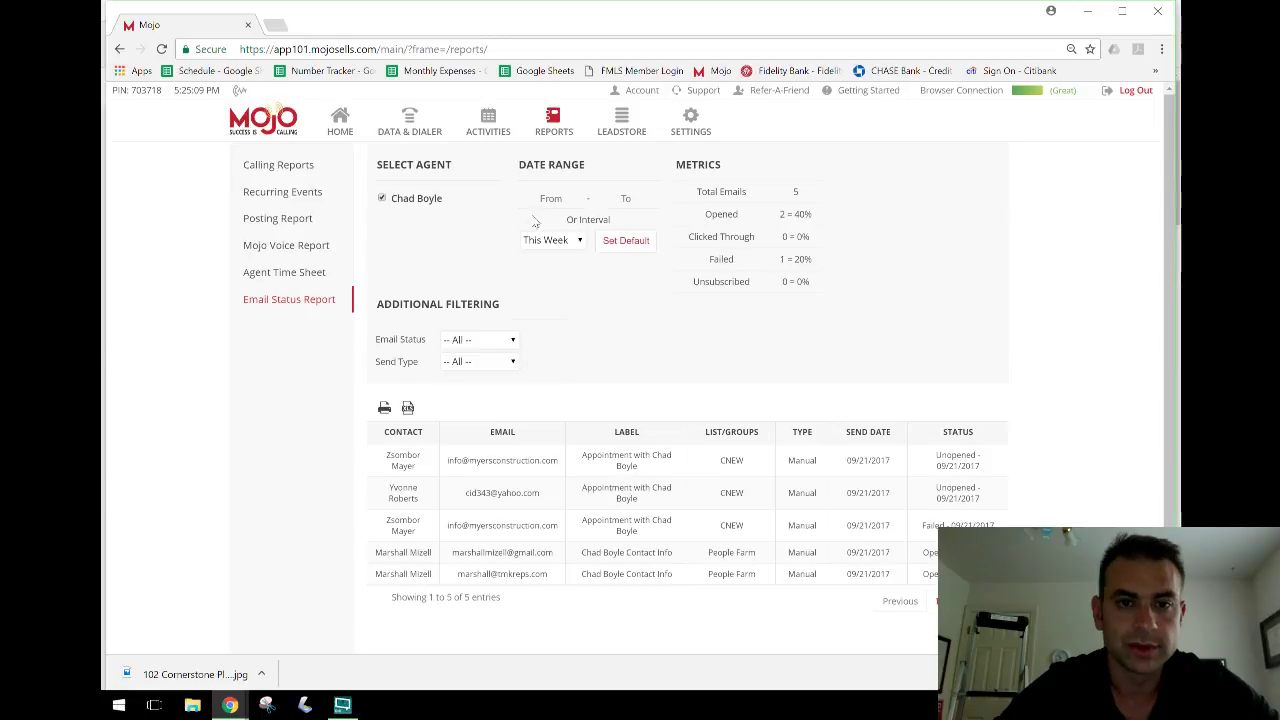
Step: Start a new marketing action plan whose first step is an Email using the Market Stats template
{"action": "left_click", "coordinate": [692, 130]}
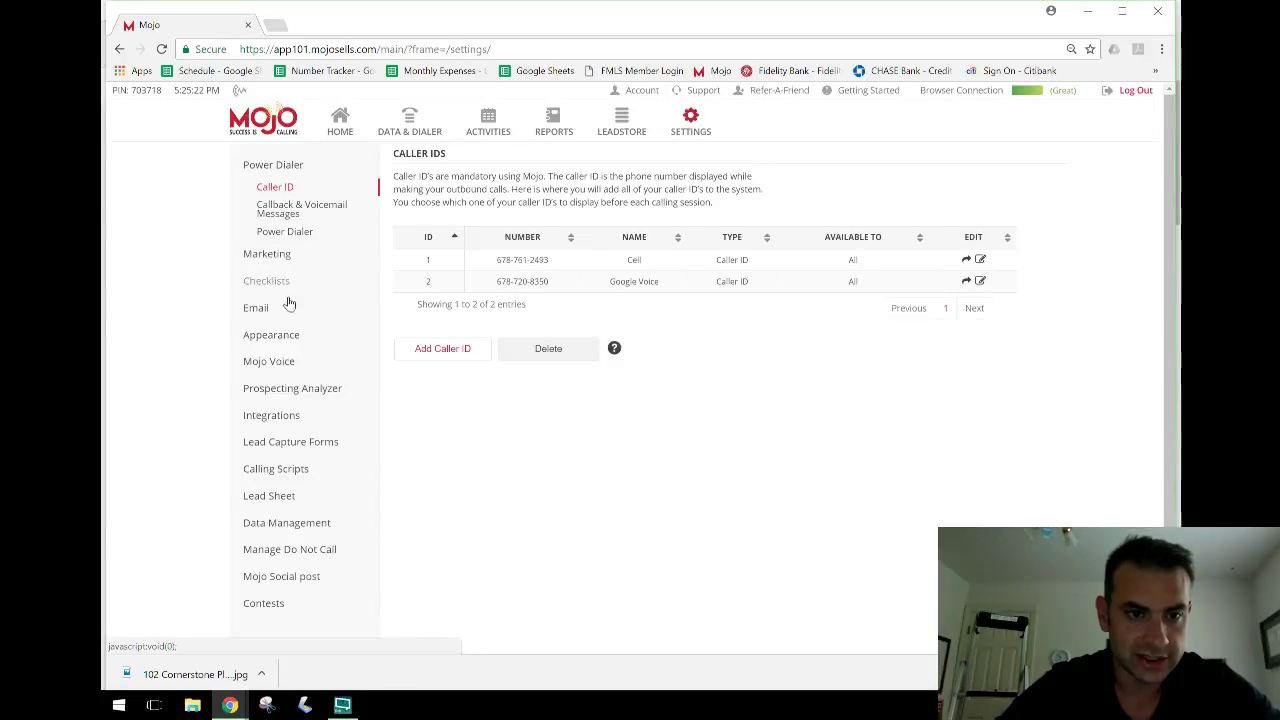
{"action": "left_click", "coordinate": [270, 256]}
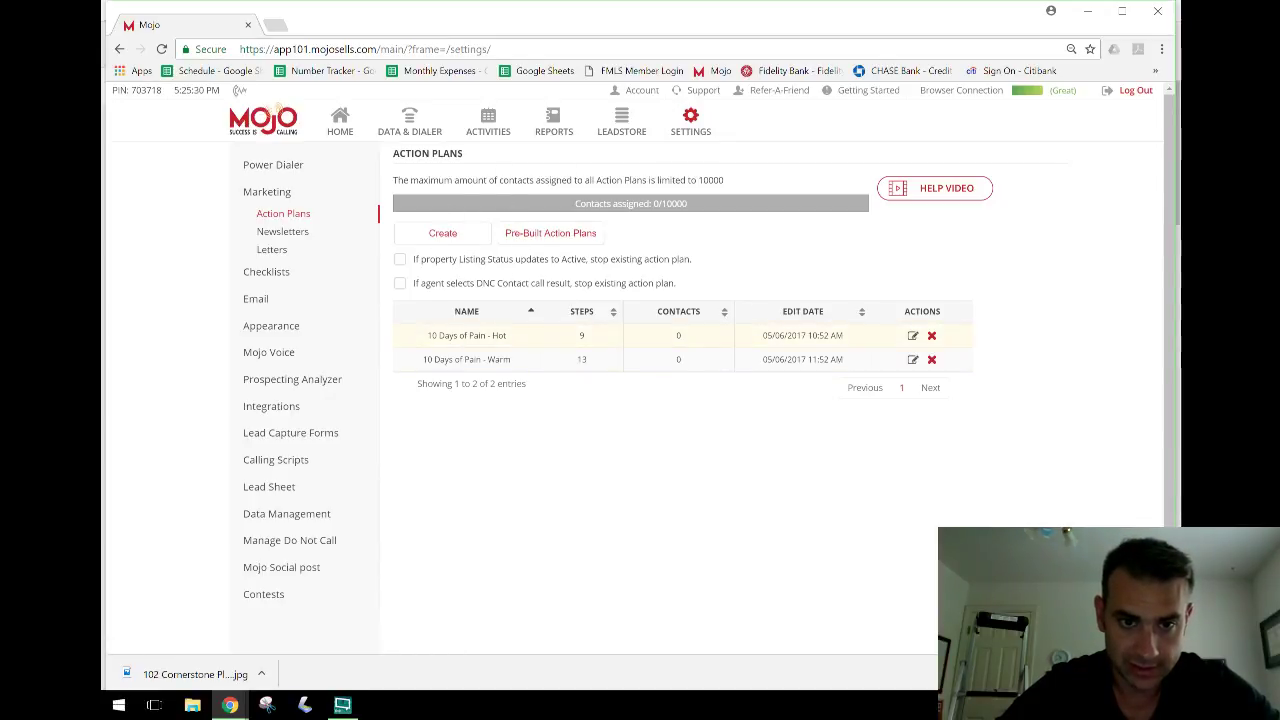
{"action": "left_click", "coordinate": [443, 233]}
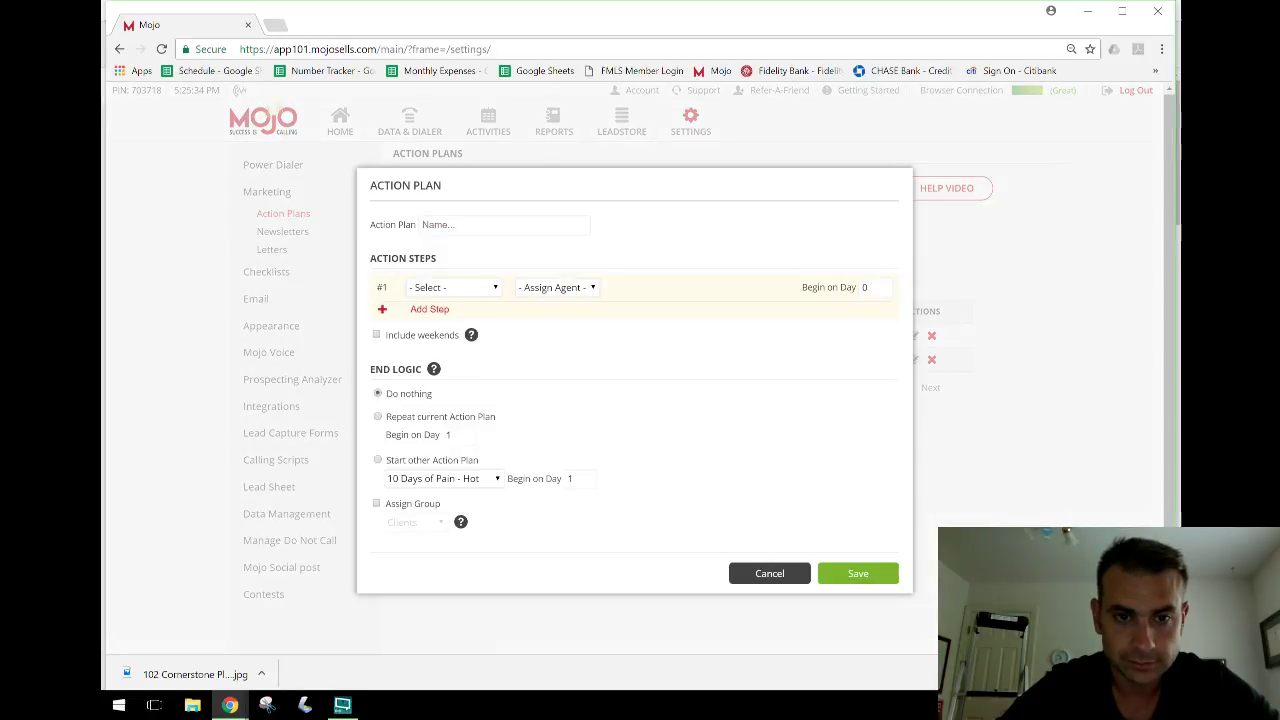
{"action": "left_click", "coordinate": [464, 288]}
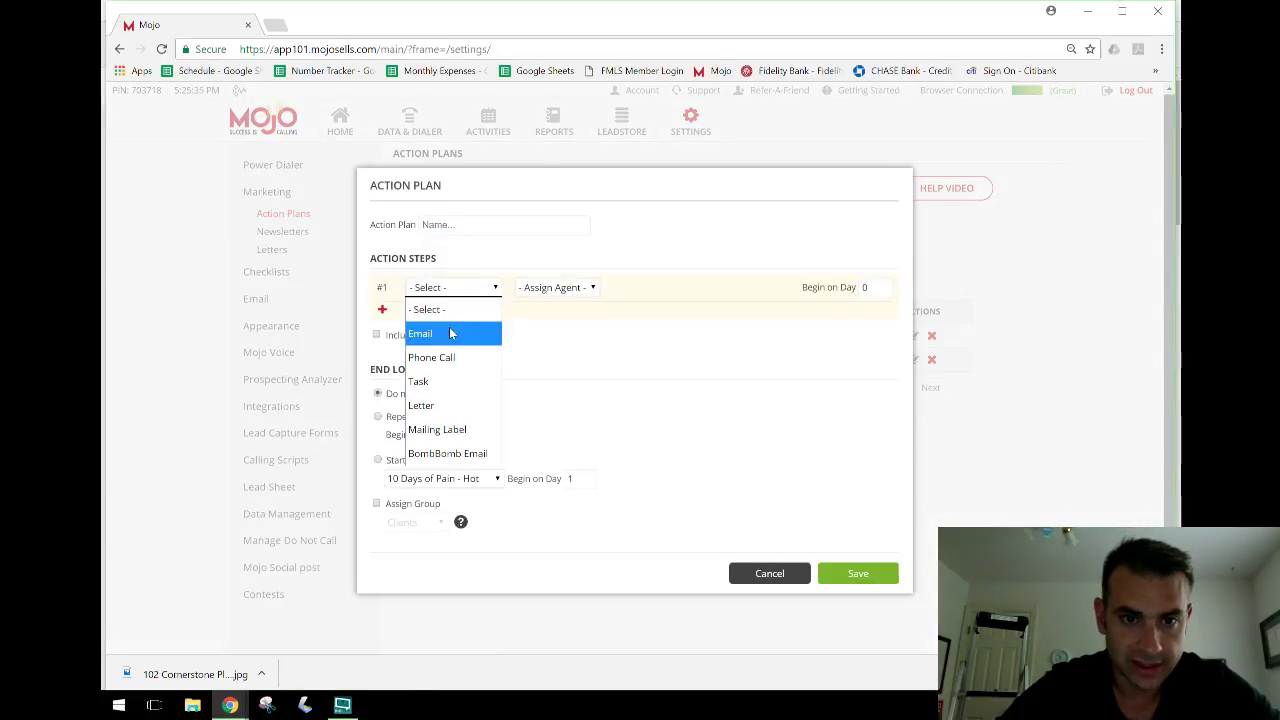
{"action": "left_click", "coordinate": [449, 331]}
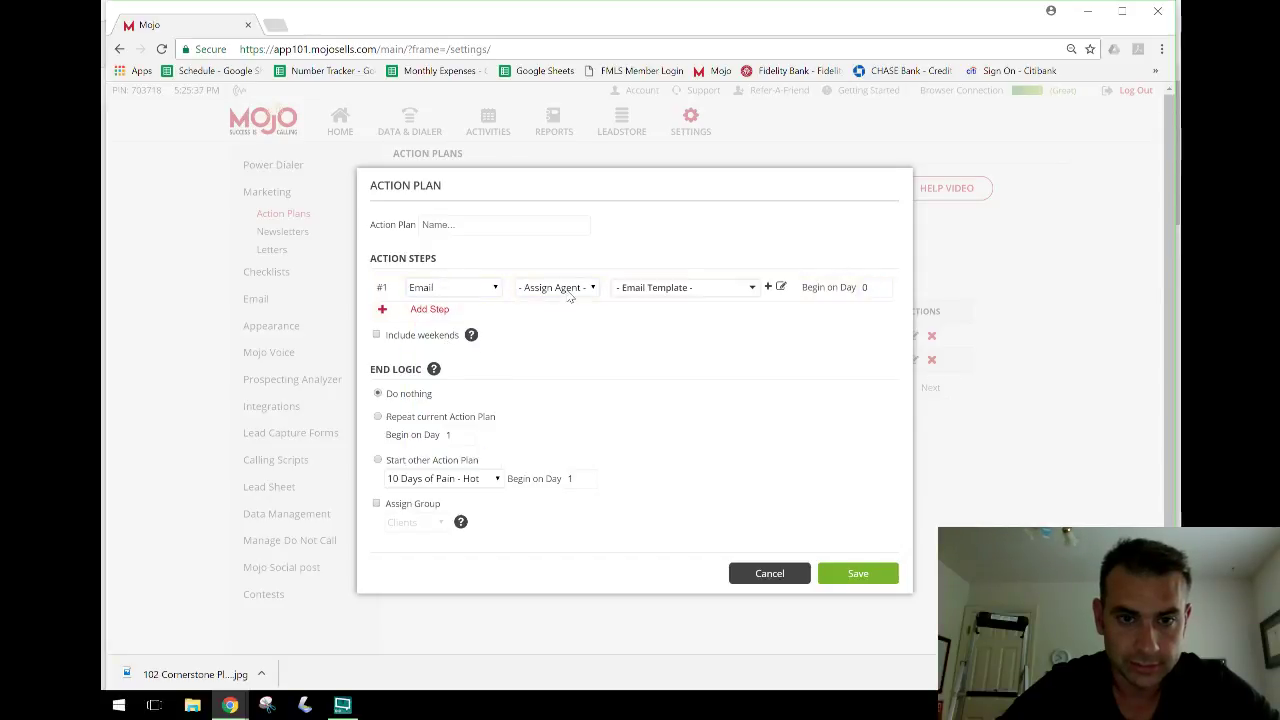
{"action": "left_click", "coordinate": [657, 291]}
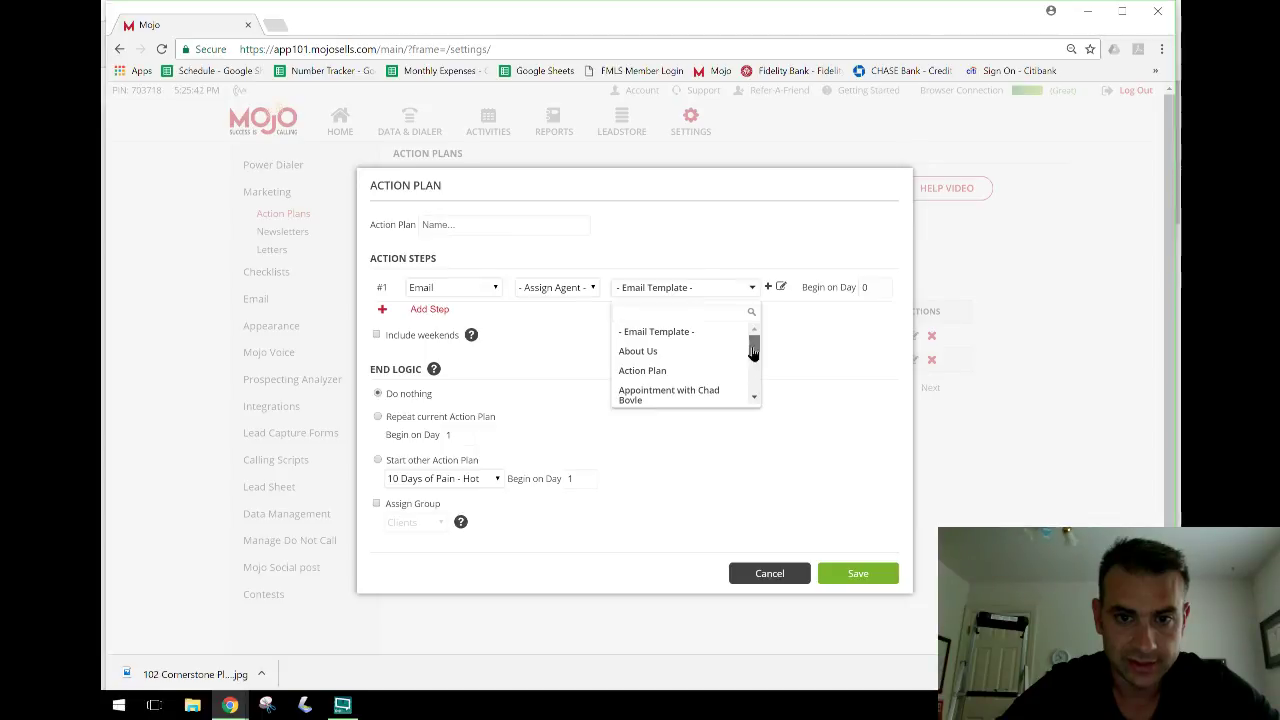
{"action": "mouse_move", "coordinate": [754, 348]}
{"action": "left_mouse_down"}
{"action": "mouse_move", "coordinate": [754, 378]}
{"action": "mouse_move", "coordinate": [754, 358]}
{"action": "left_mouse_up"}
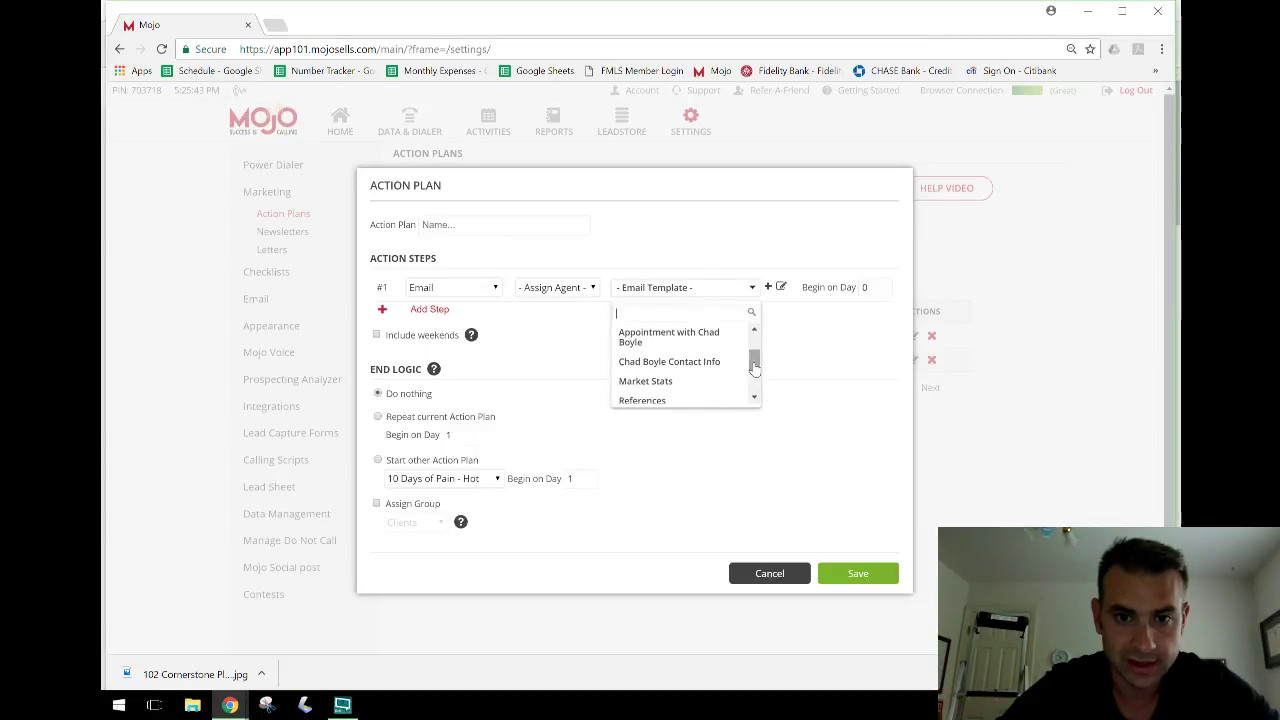
{"action": "left_click", "coordinate": [672, 383]}
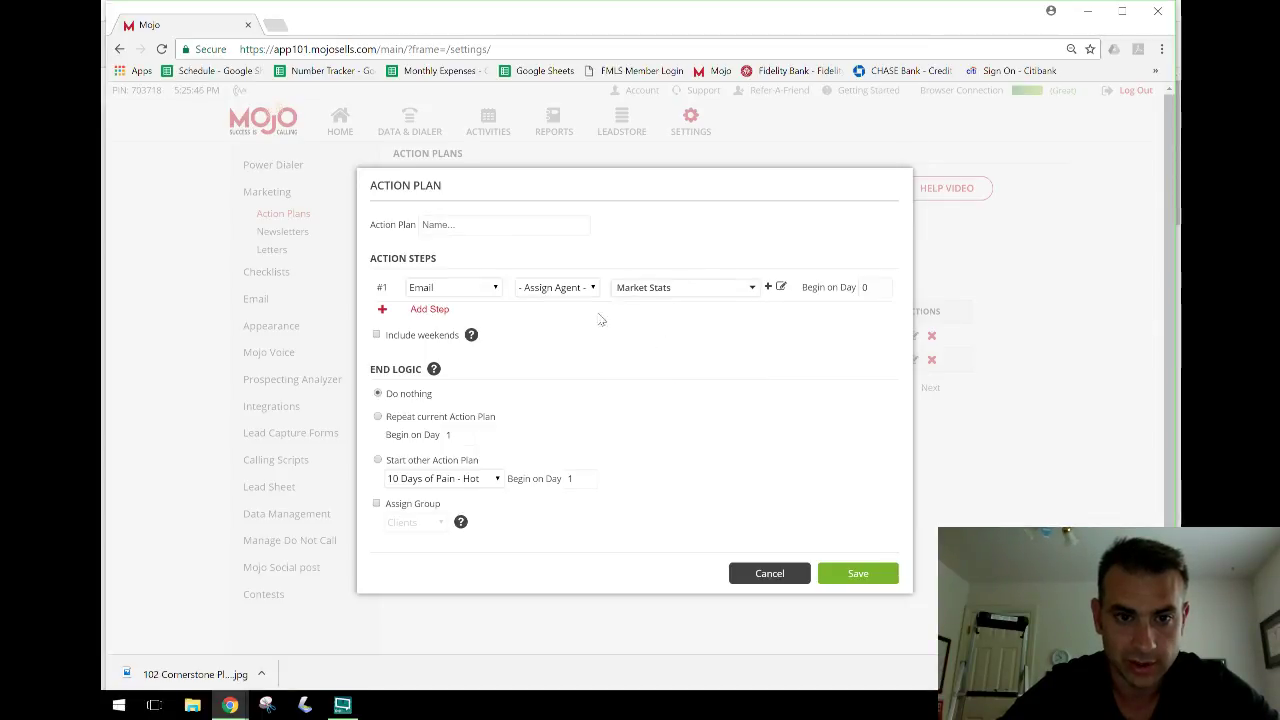
Step: Add a second Email step to the action plan using the References template, beginning on day 7
{"action": "left_click", "coordinate": [391, 314]}
{"action": "left_click", "coordinate": [448, 322]}
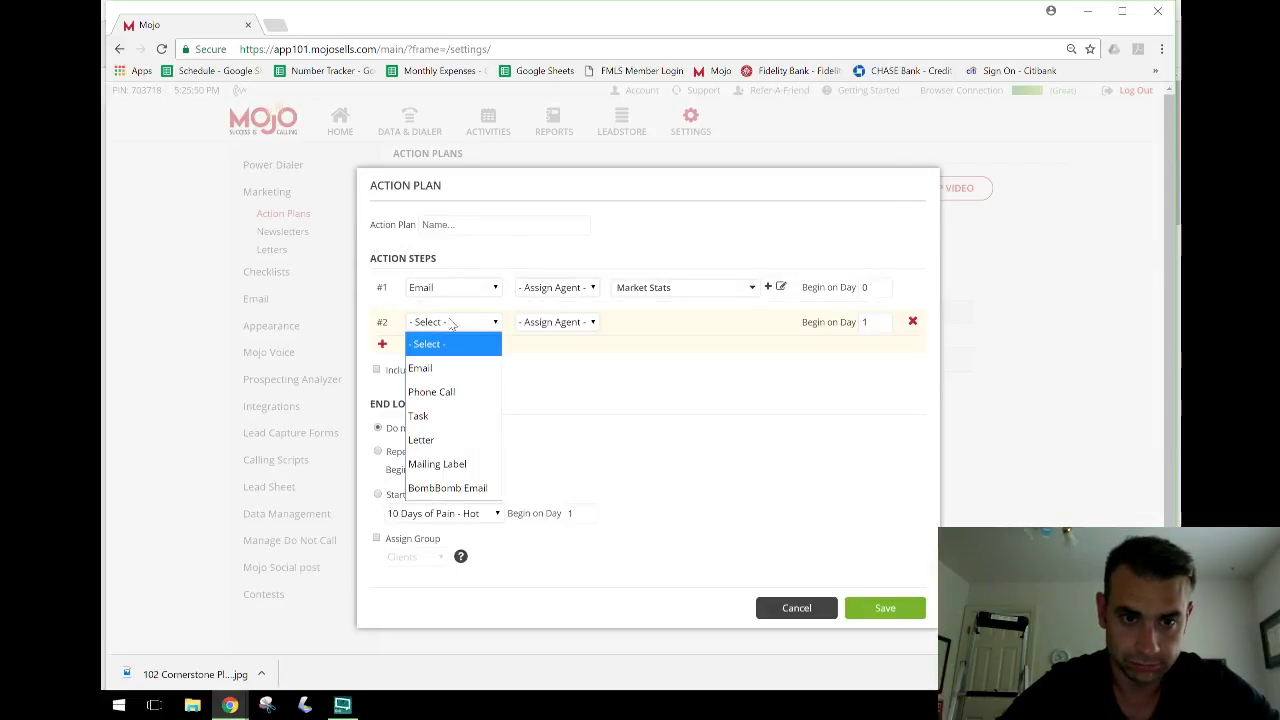
{"action": "left_click", "coordinate": [440, 368]}
{"action": "left_click", "coordinate": [654, 324]}
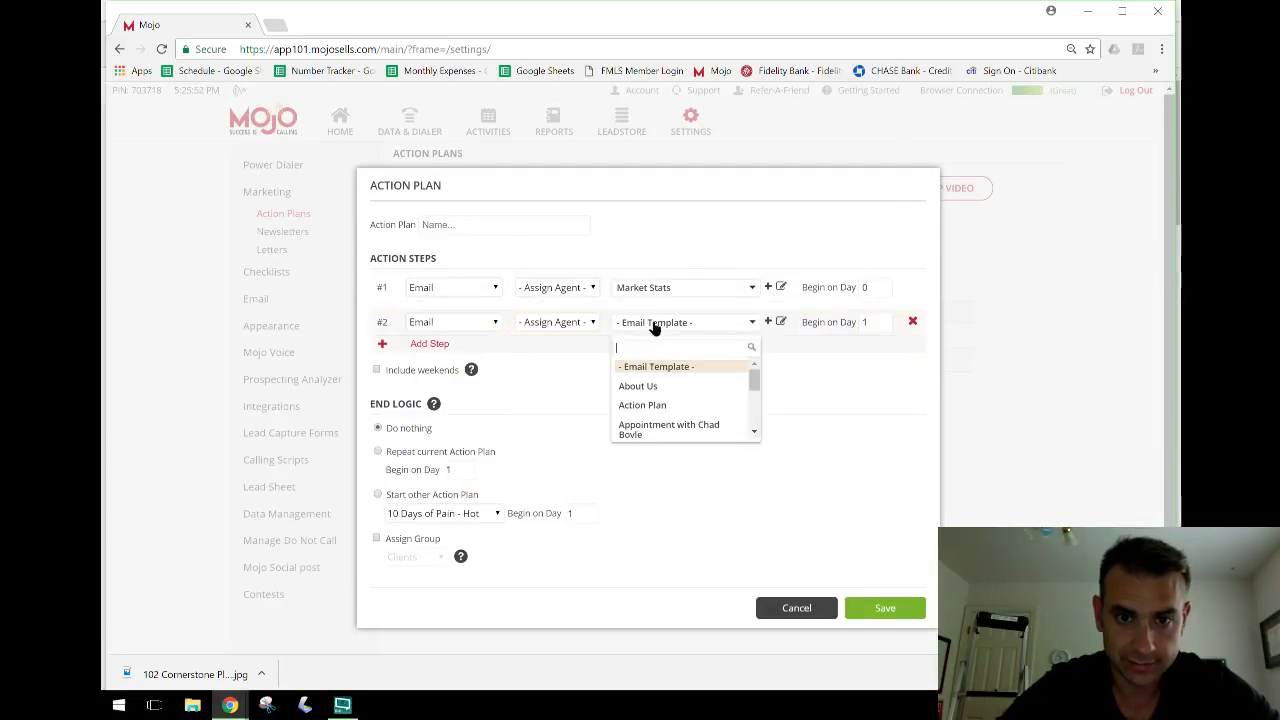
{"action": "left_click", "coordinate": [753, 433]}
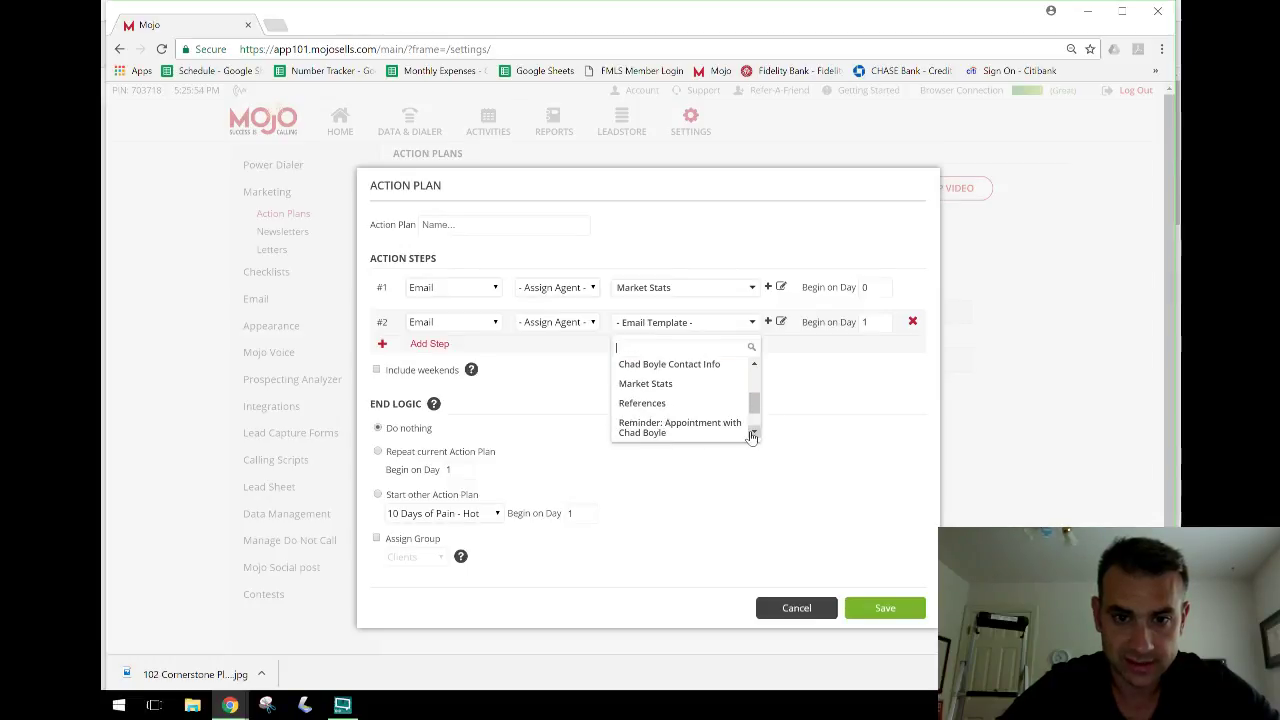
{"action": "left_click", "coordinate": [680, 404]}
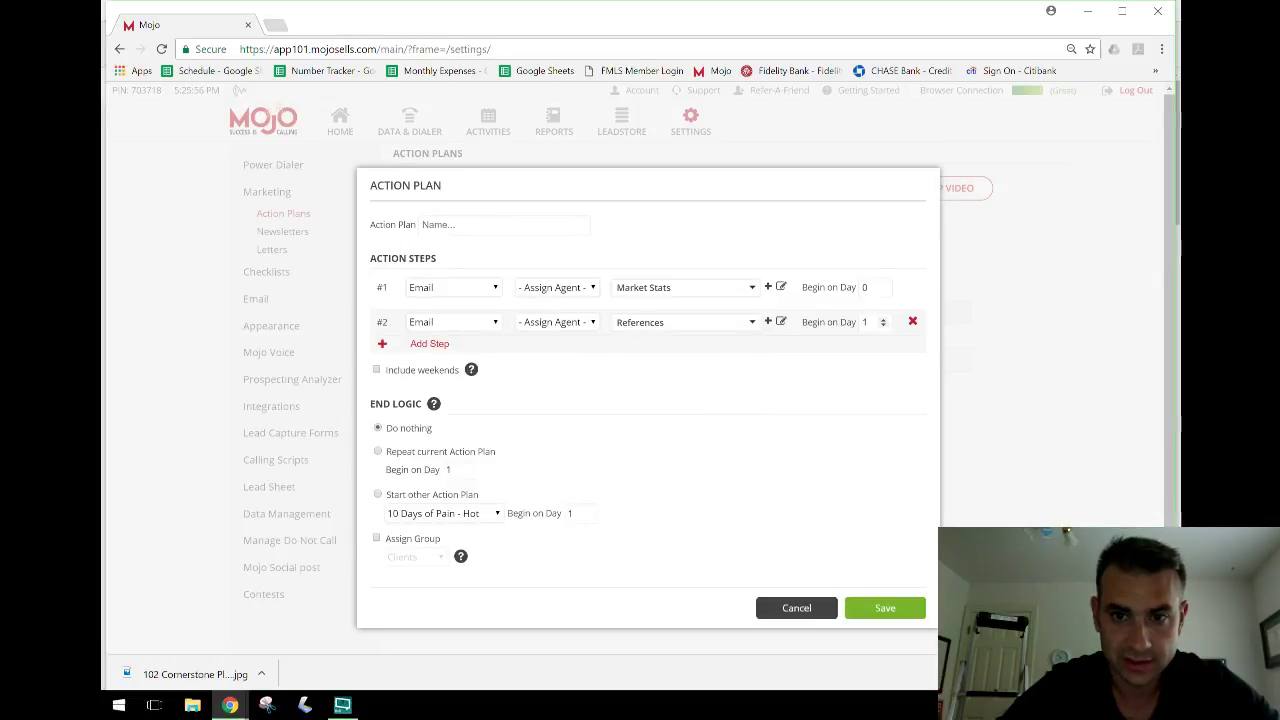
{"action": "left_click", "coordinate": [884, 319]}
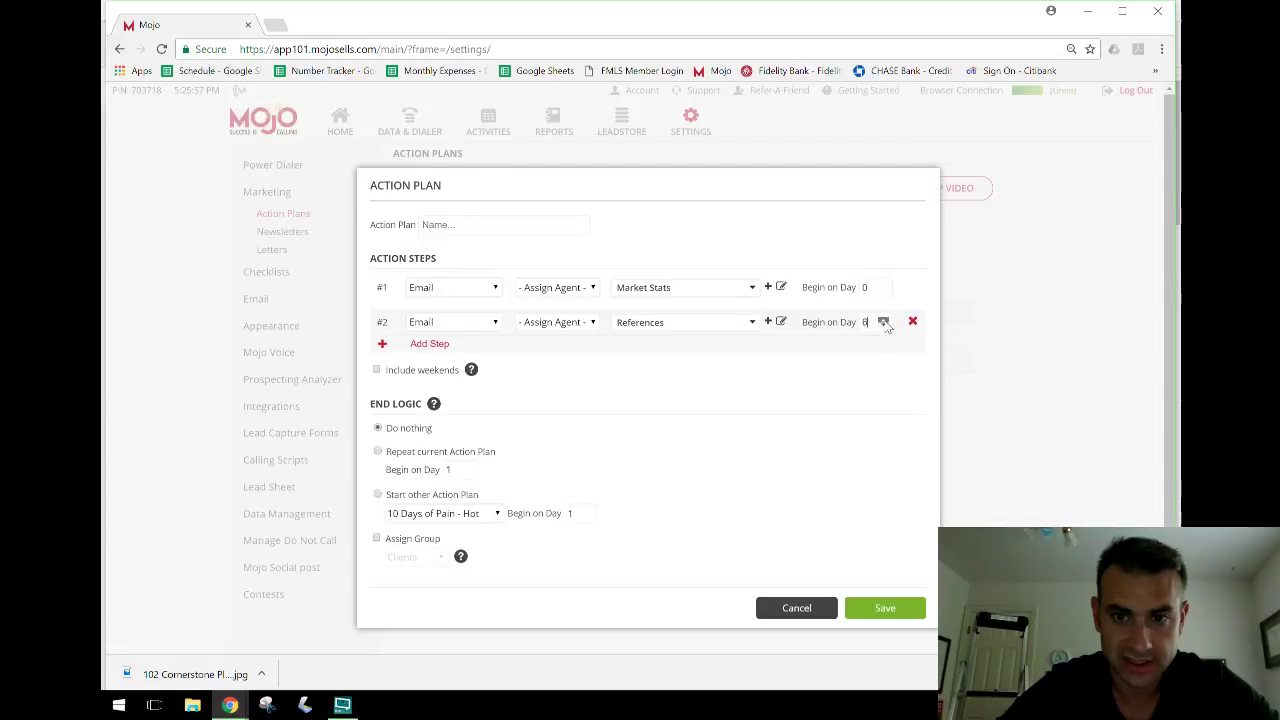
Step: Add a Phone Call as the third step of the action plan
{"action": "left_click", "coordinate": [384, 345]}
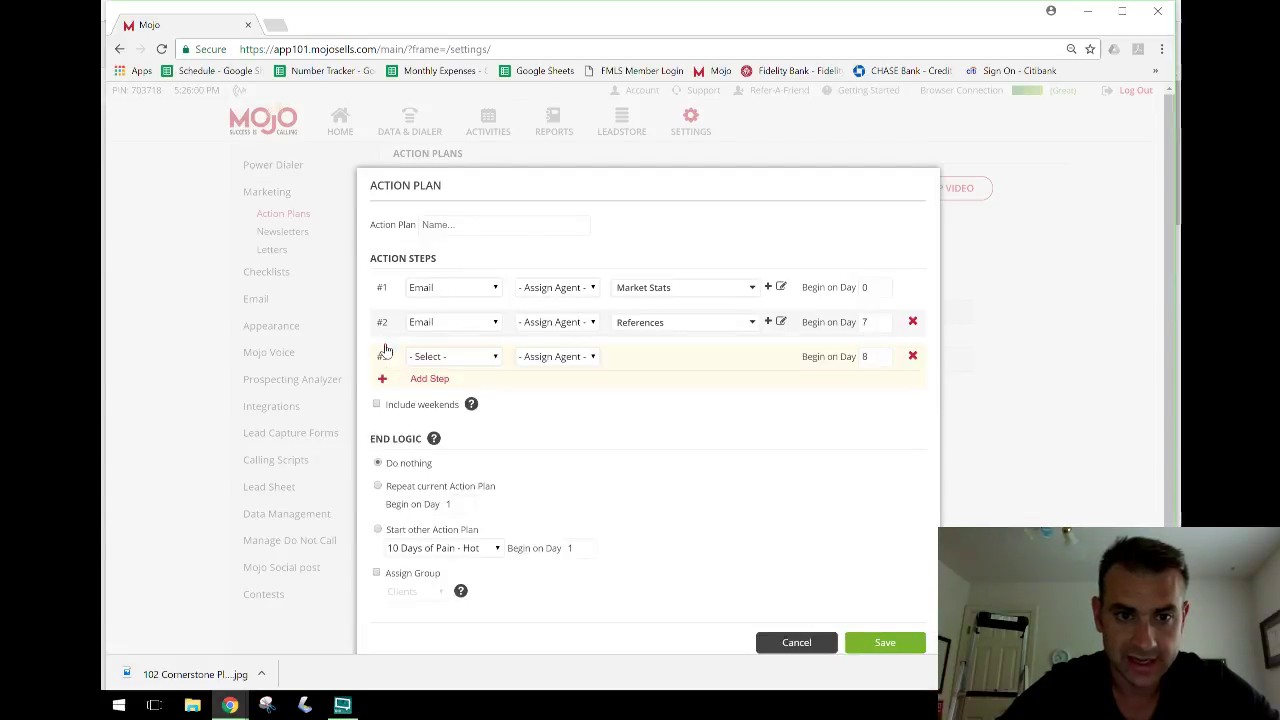
{"action": "left_click", "coordinate": [434, 357]}
{"action": "left_click", "coordinate": [452, 428]}
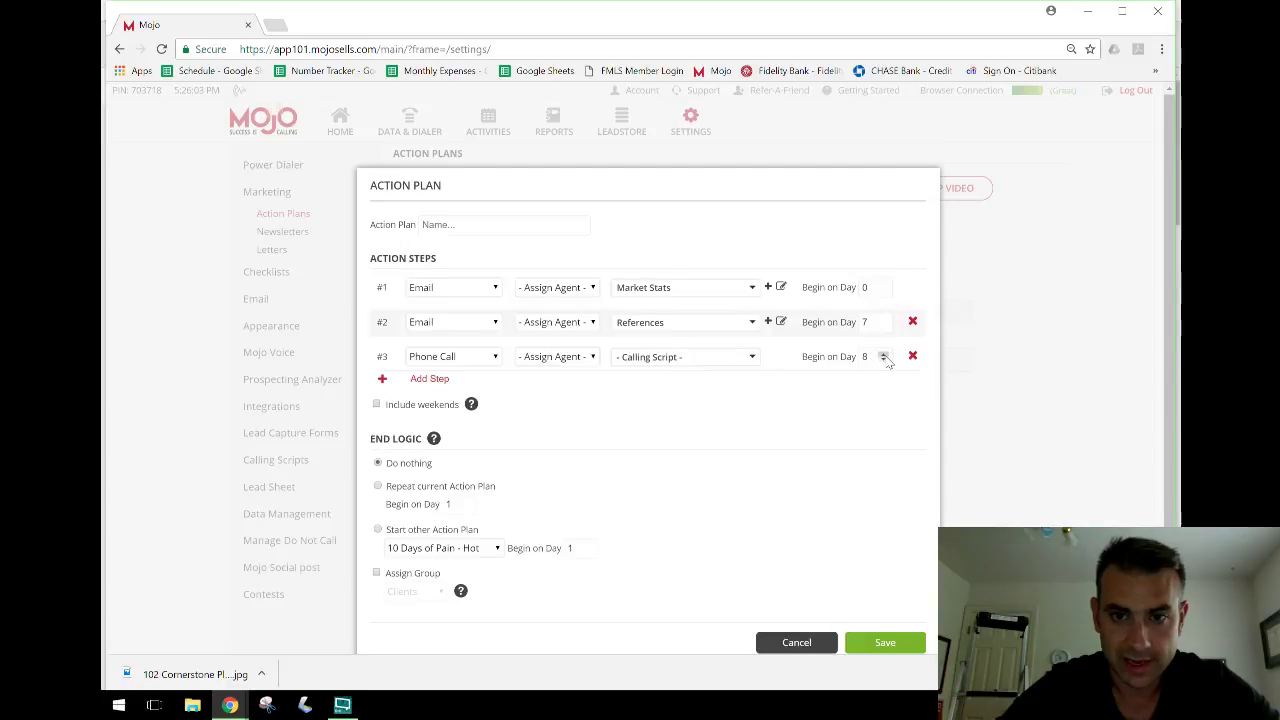
Step: Add a fourth Email step using the About Us template, and cancel the action plan without saving it
{"action": "left_click", "coordinate": [382, 380]}
{"action": "left_click", "coordinate": [448, 392]}
{"action": "left_click", "coordinate": [459, 430]}
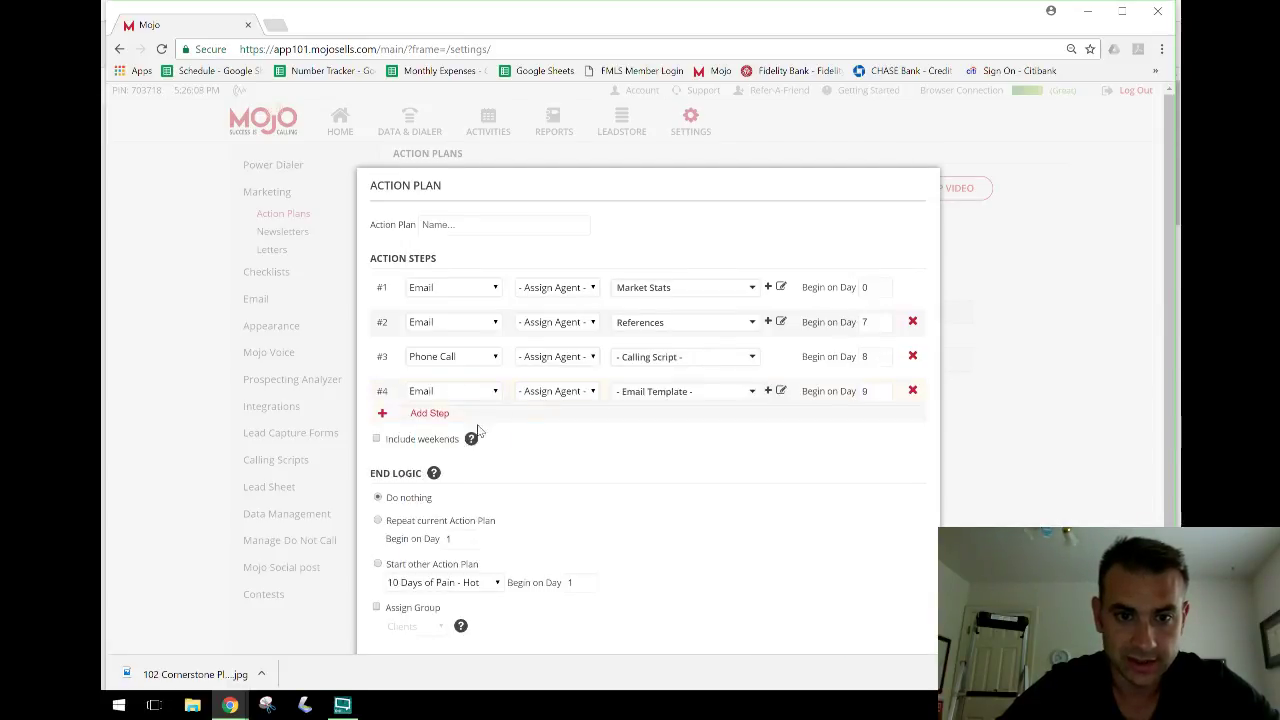
{"action": "left_click", "coordinate": [686, 398]}
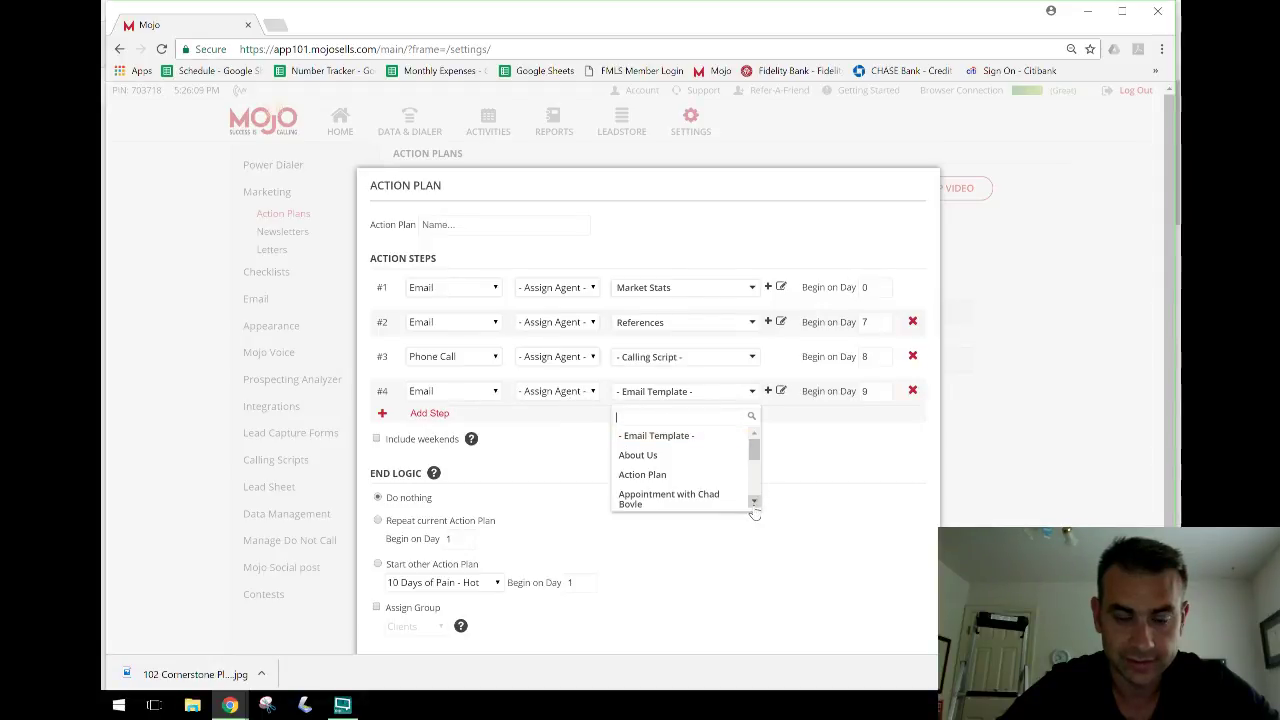
{"action": "left_click", "coordinate": [640, 455]}
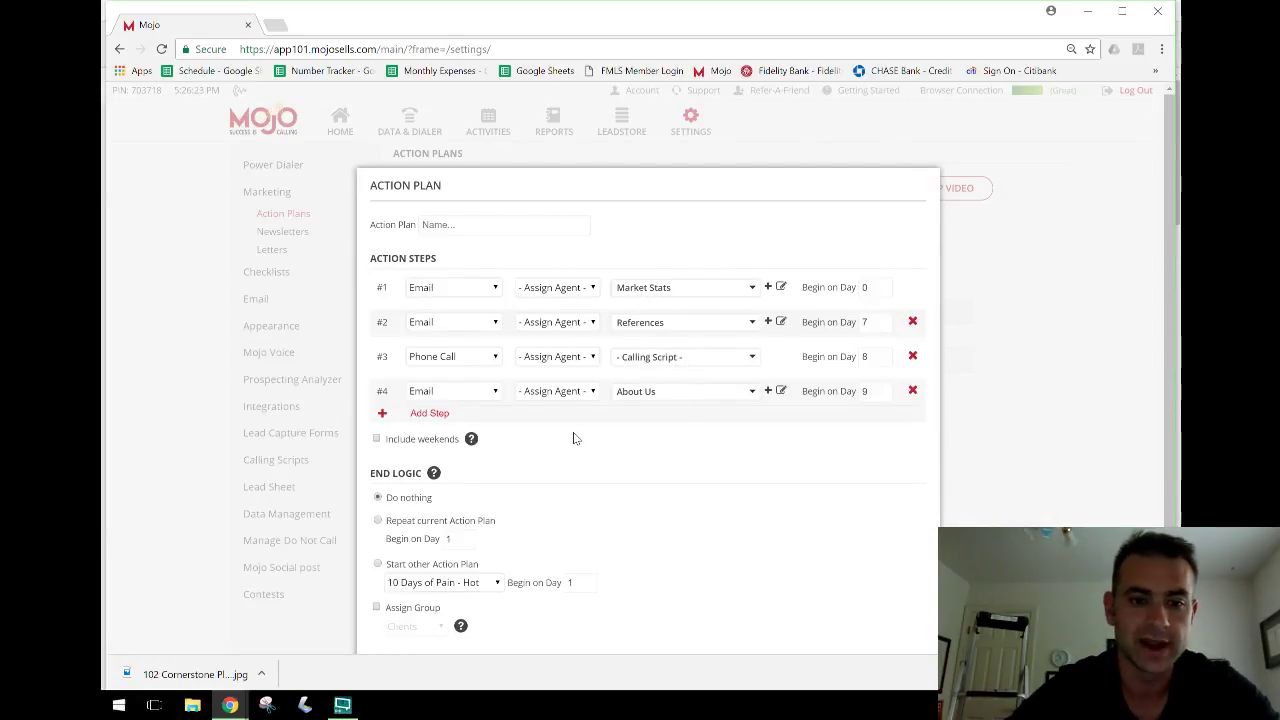
{"action": "scroll", "coordinate": [606, 494], "scroll_direction": "down", "scroll_amount": 1}
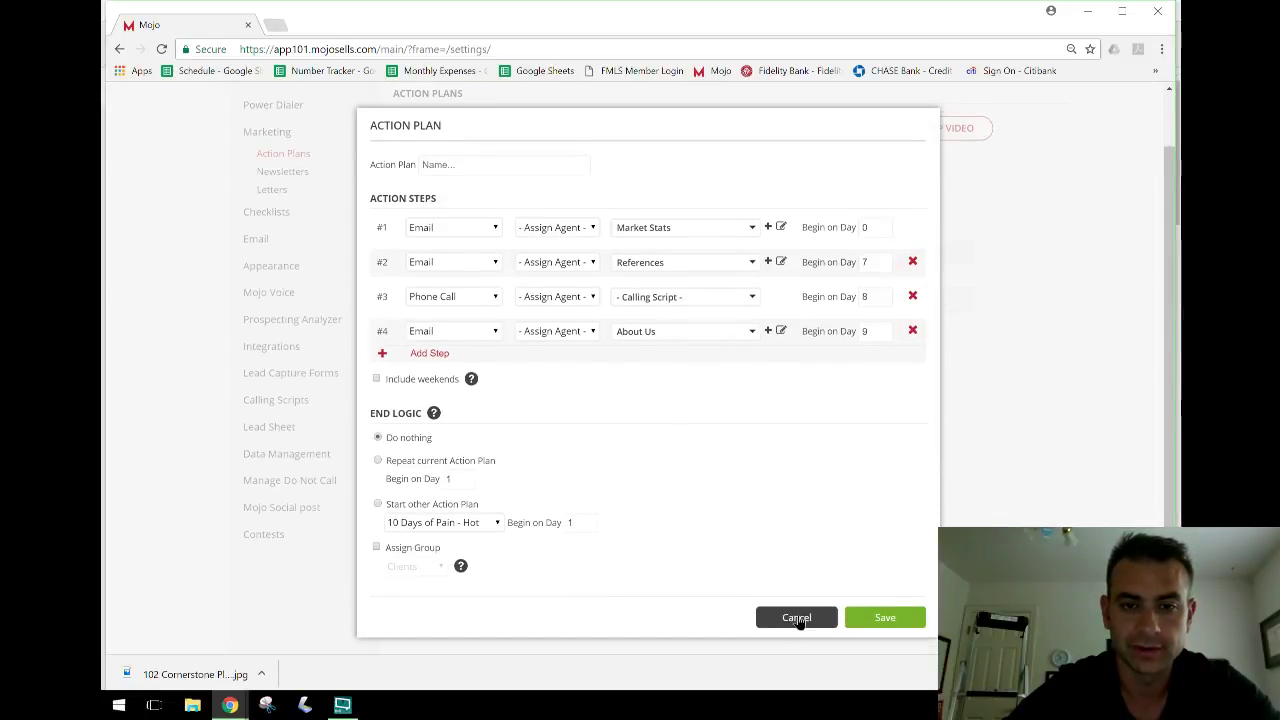
{"action": "left_click", "coordinate": [797, 618]}
{"action": "scroll", "coordinate": [511, 507], "scroll_direction": "up", "scroll_amount": 1}
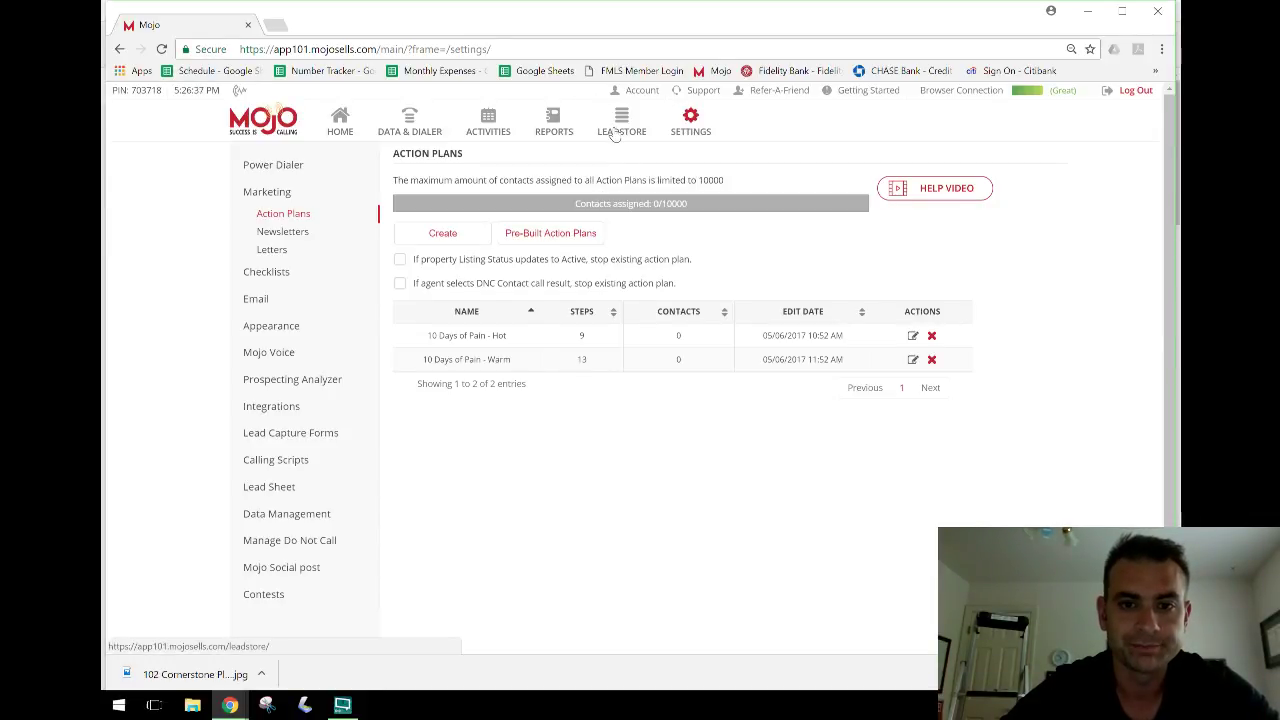
Step: List the contacts of the CNEW group in the dialer data and open the first contact's record
{"action": "left_click", "coordinate": [402, 140]}
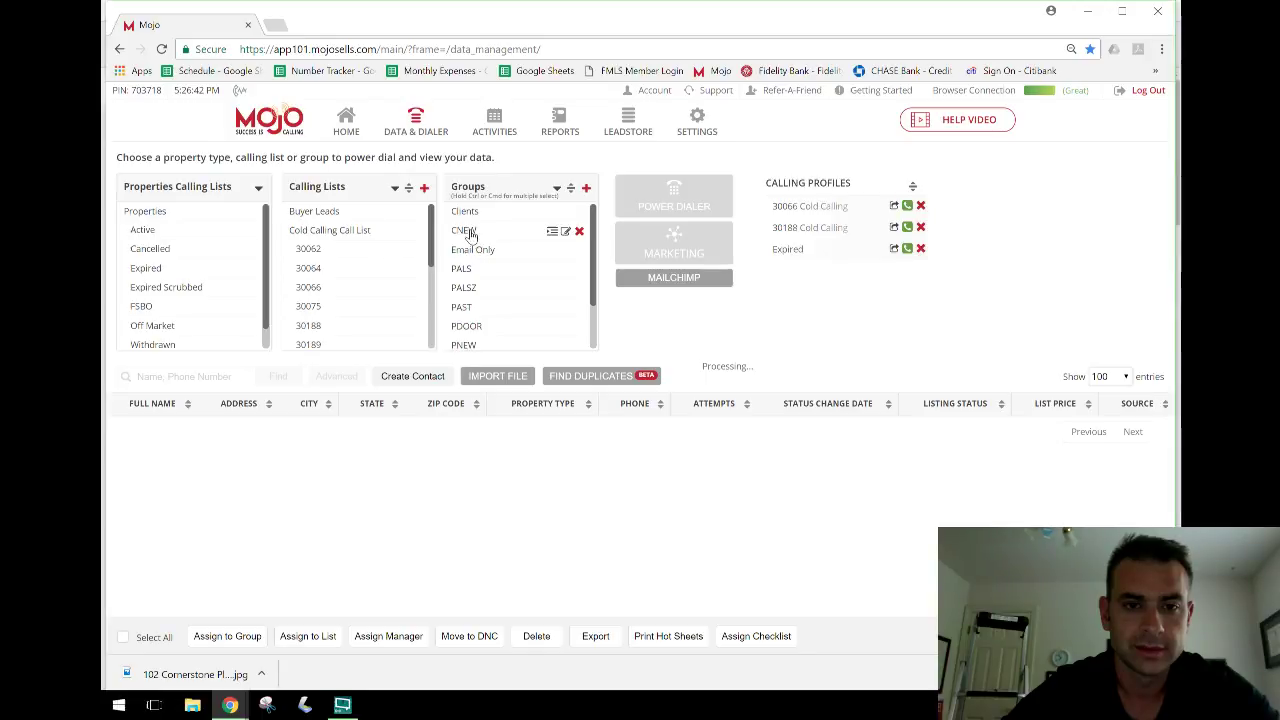
{"action": "left_click", "coordinate": [466, 231]}
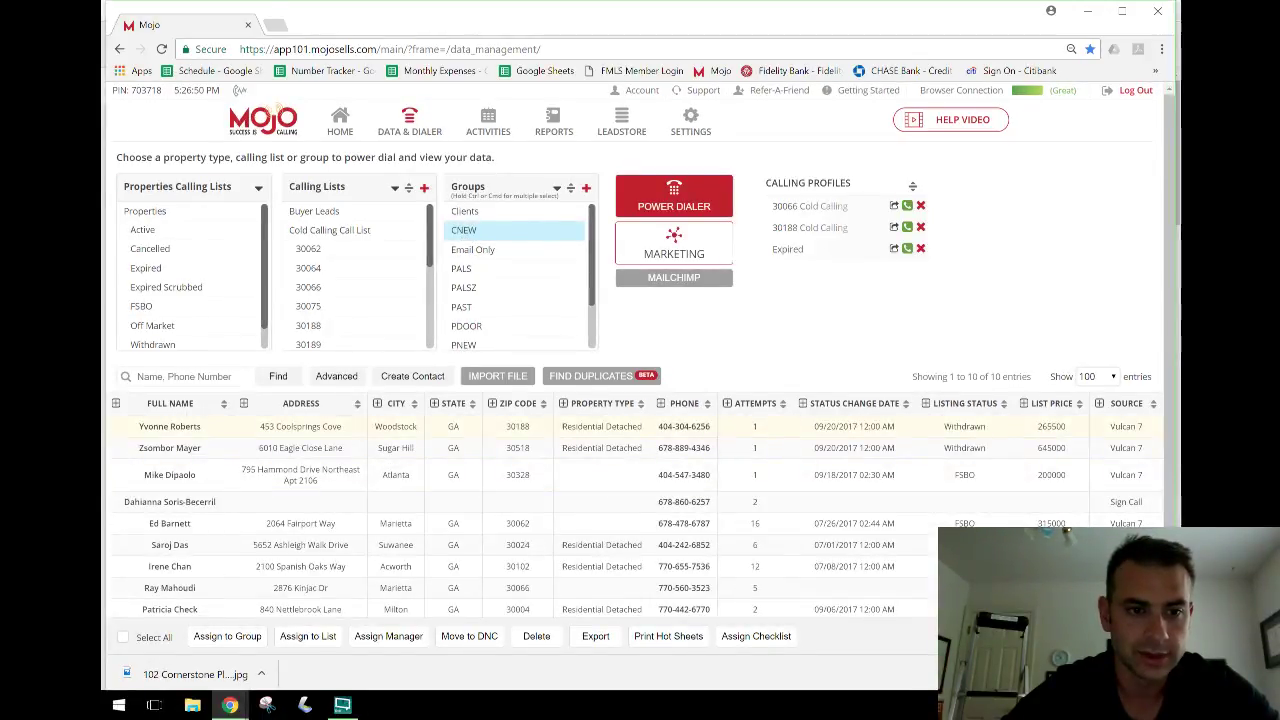
{"action": "double_click", "coordinate": [158, 427]}
{"action": "left_click", "coordinate": [160, 427]}
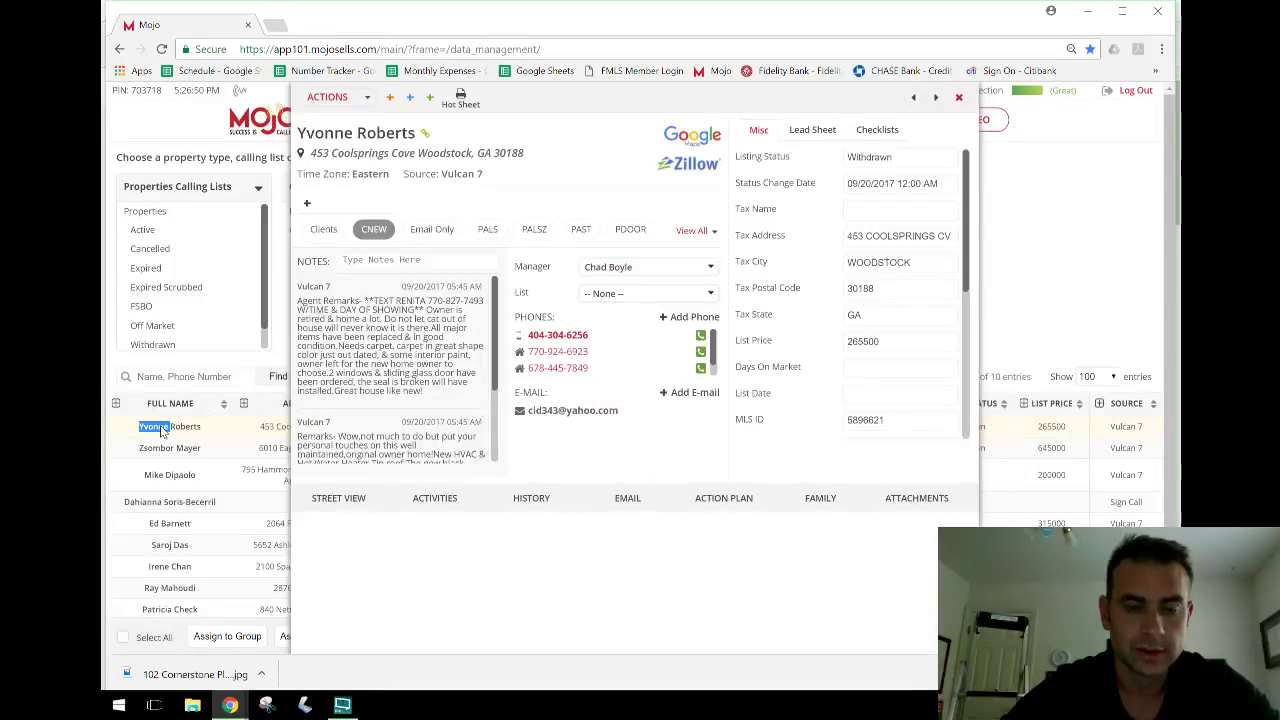
Step: Show the contact's sent email history and highlight the email address on file in the record
{"action": "left_click", "coordinate": [634, 502]}
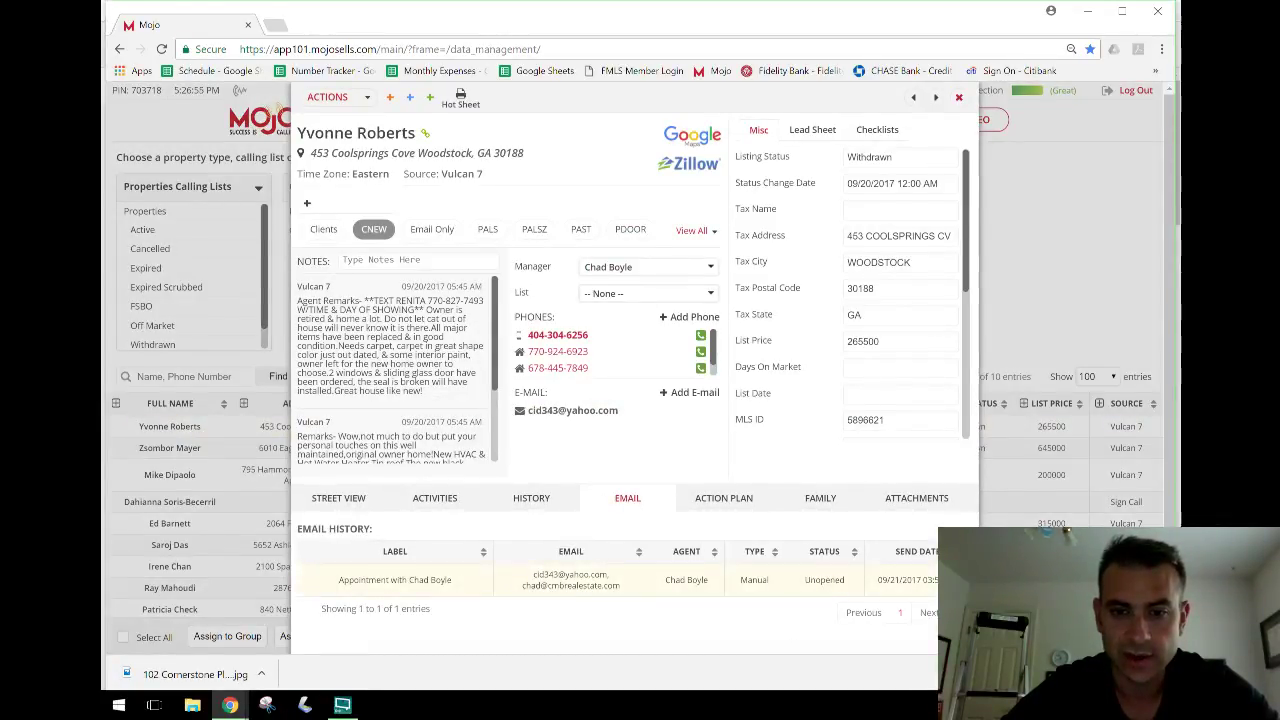
{"action": "mouse_move", "coordinate": [595, 411]}
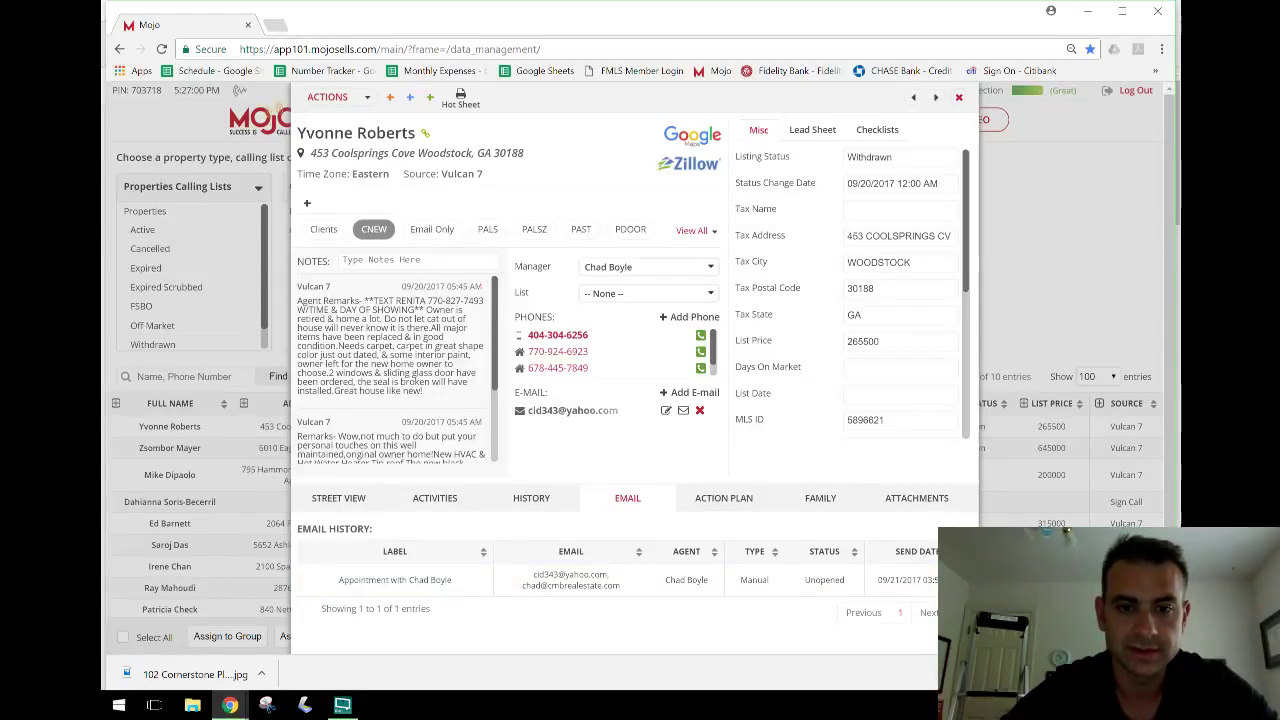
{"action": "triple_click", "coordinate": [595, 411]}
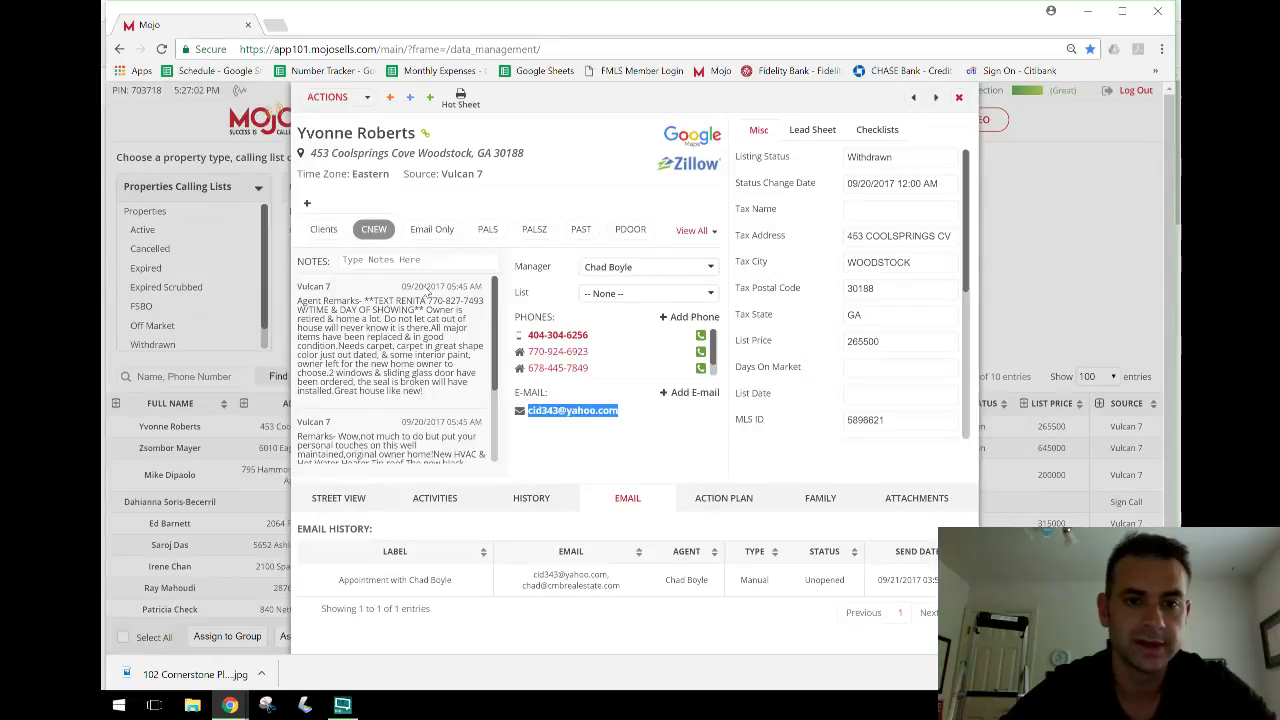
{"action": "key", "text": "alt+Tab"}
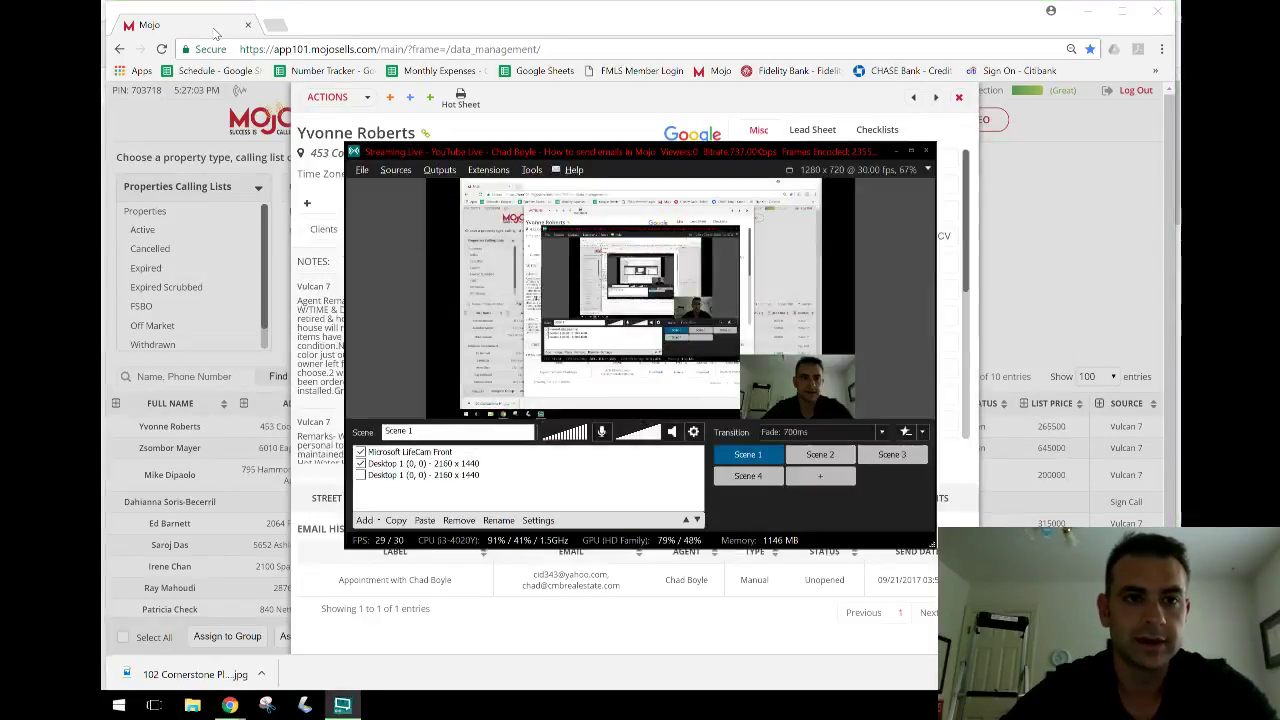
{"action": "key", "text": "alt+Tab"}
{"action": "key", "text": "alt+Tab"}
{"action": "key", "text": "alt+Tab"}
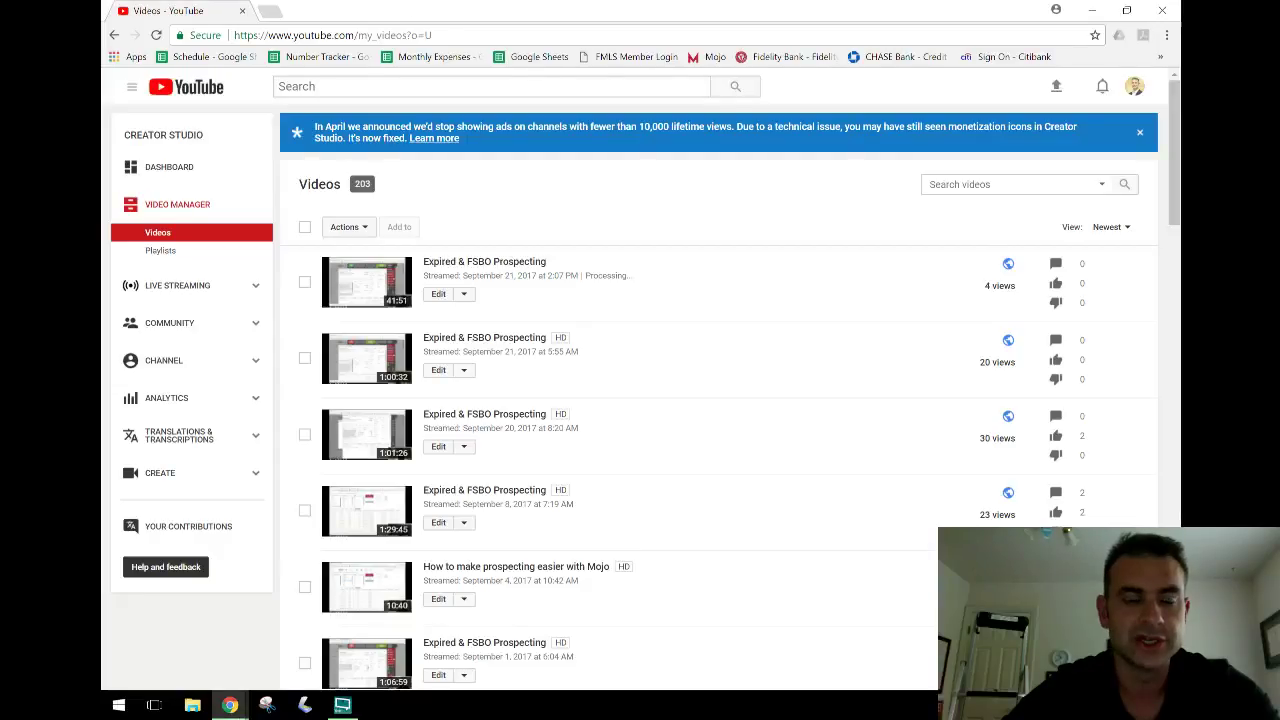
{"action": "key", "text": "alt+Tab"}
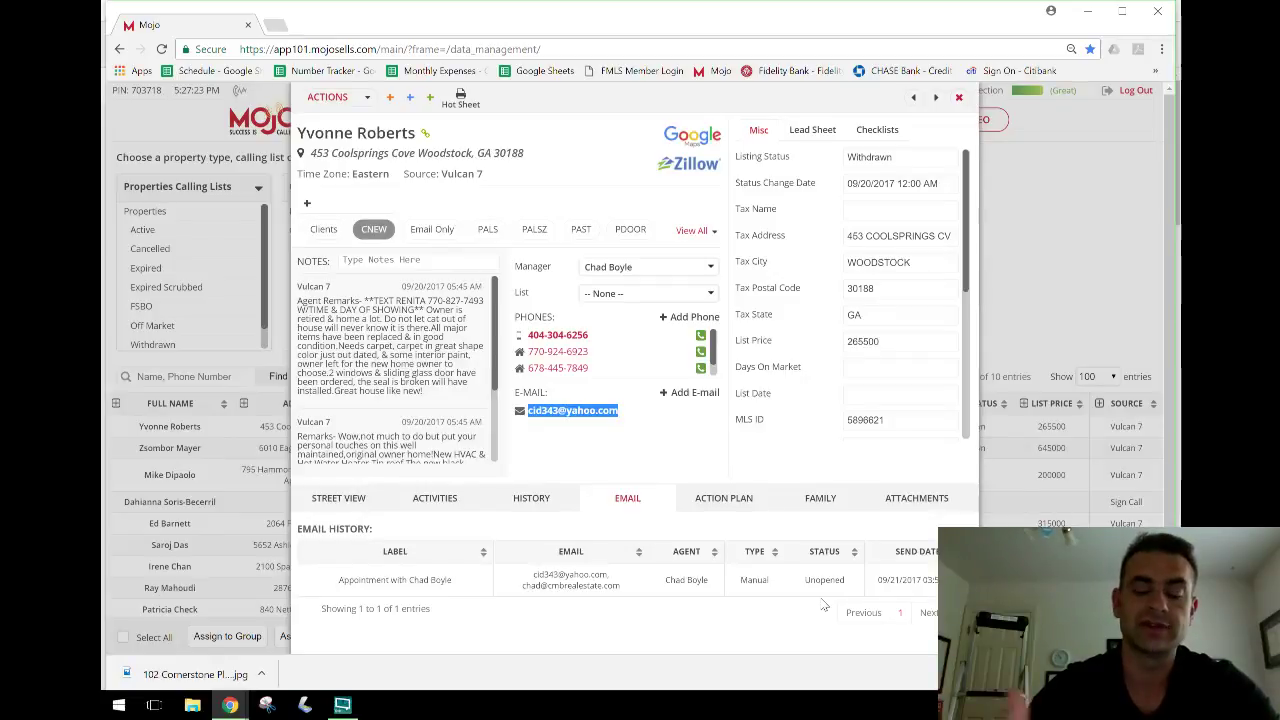
Step: Check the status of the sent appointment email in the history and close the contact record
{"action": "left_click", "coordinate": [838, 566]}
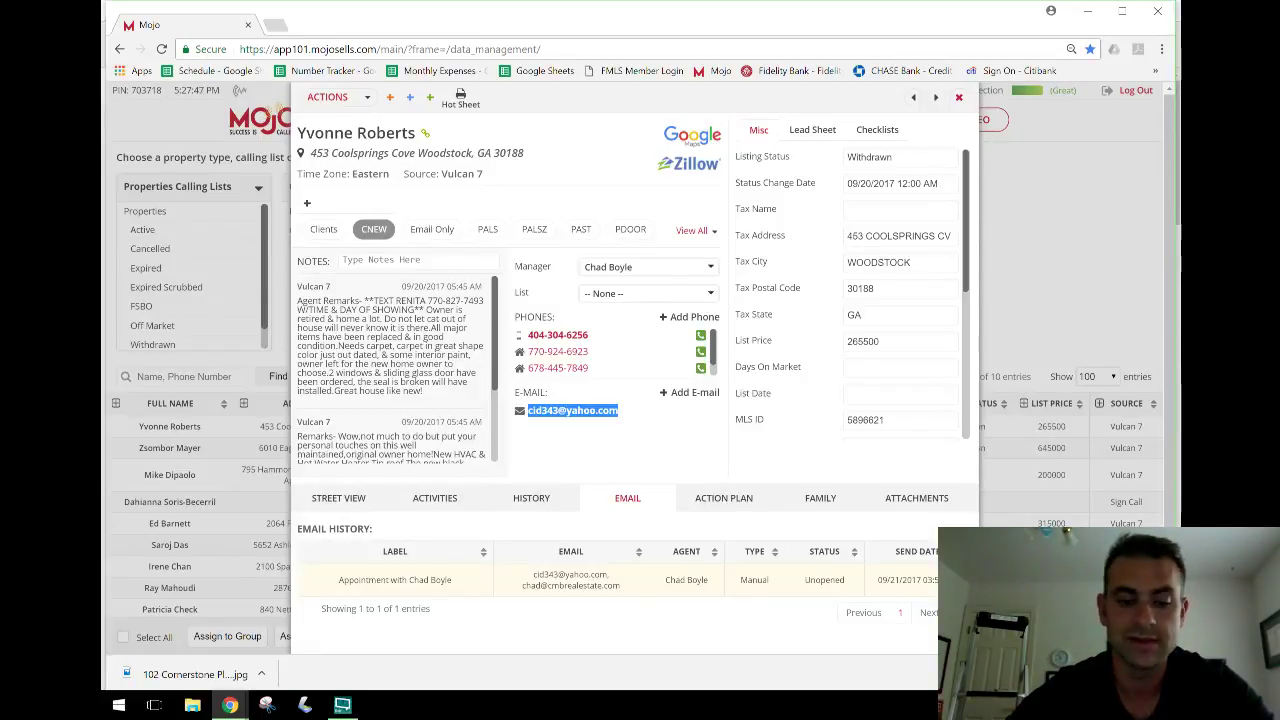
{"action": "left_click", "coordinate": [954, 107]}
{"action": "left_click", "coordinate": [956, 102]}
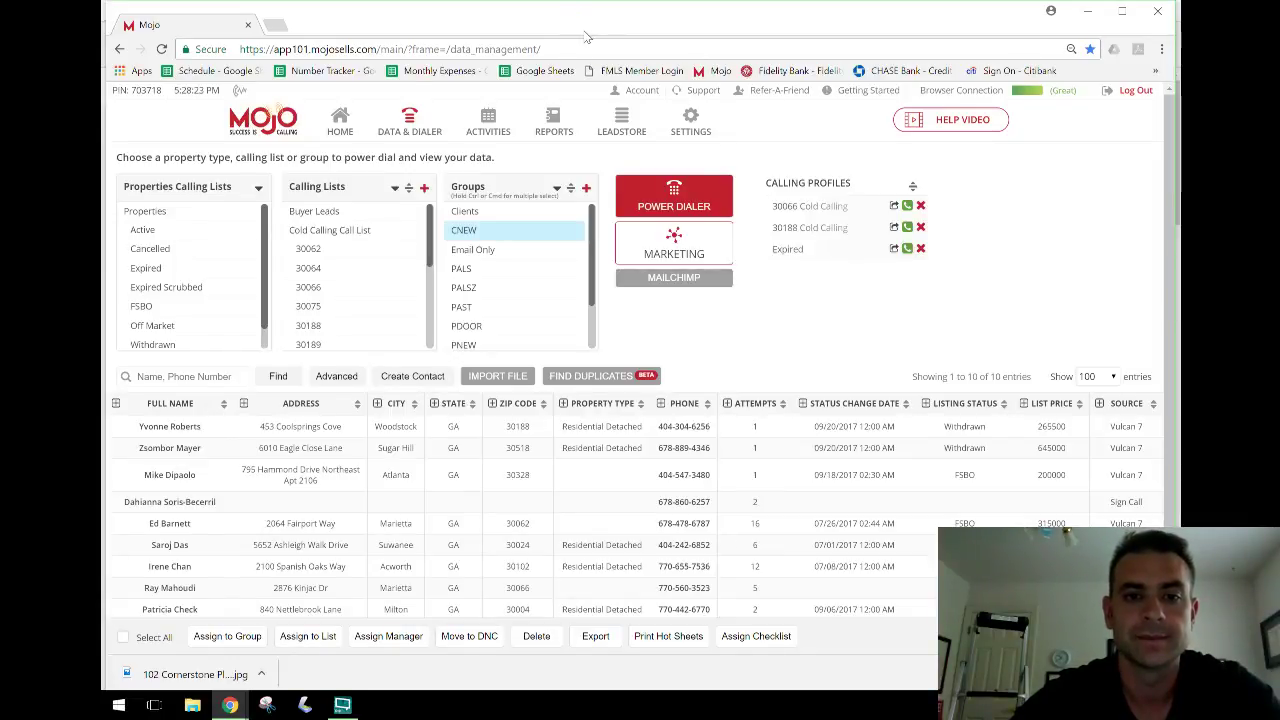
{"action": "key", "text": "alt+Tab"}
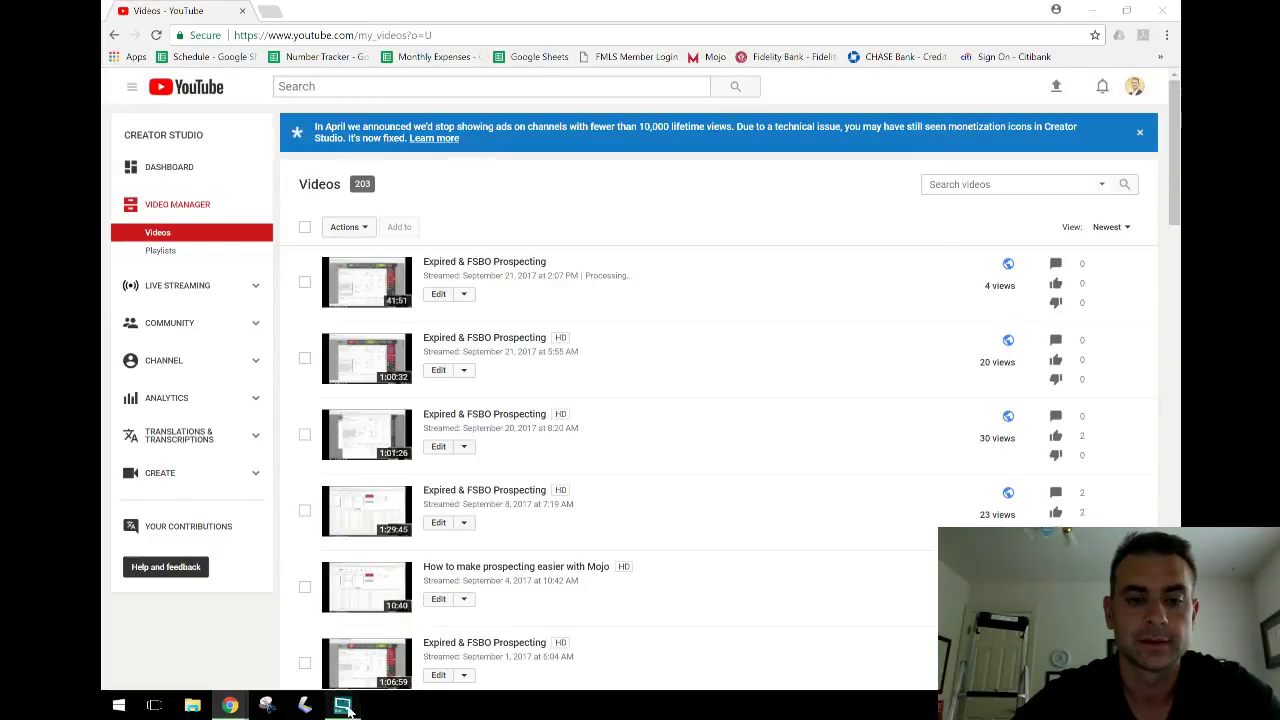